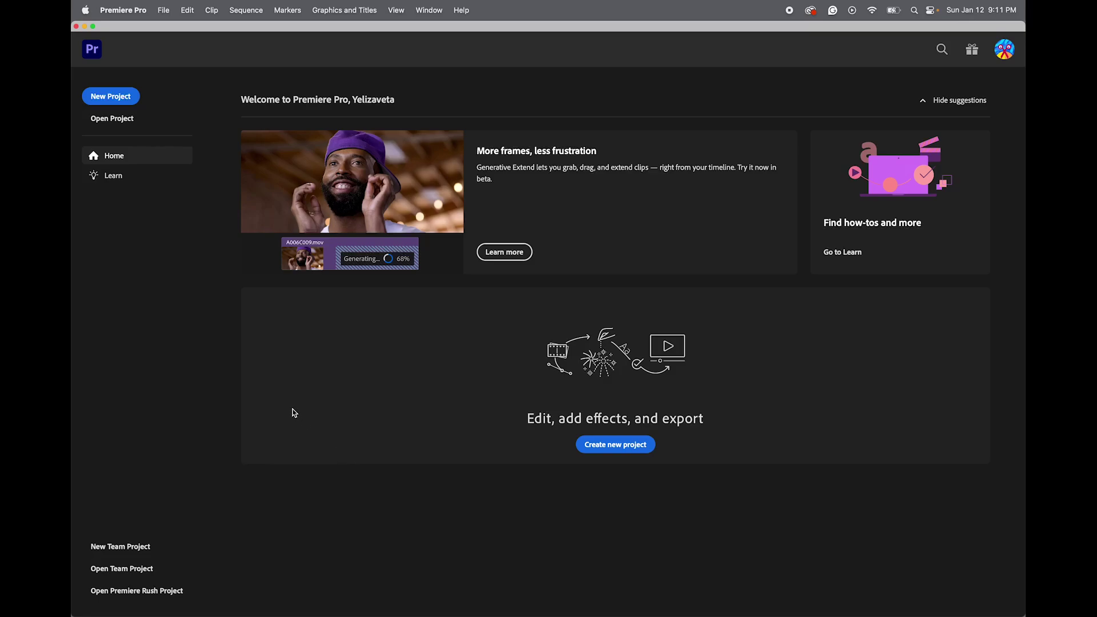
# - Switch to Finder and widen the folder column to fit the full 1_LEARN PREMIERE SHORT FILM name
pyautogui.click(983, 35)
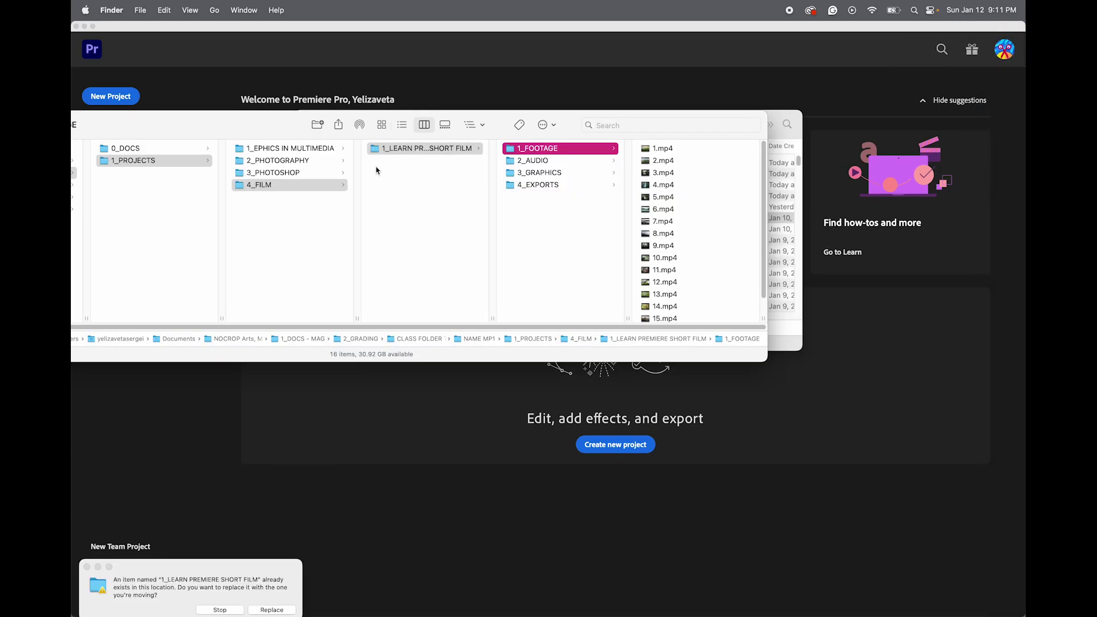
pyautogui.click(482, 122)
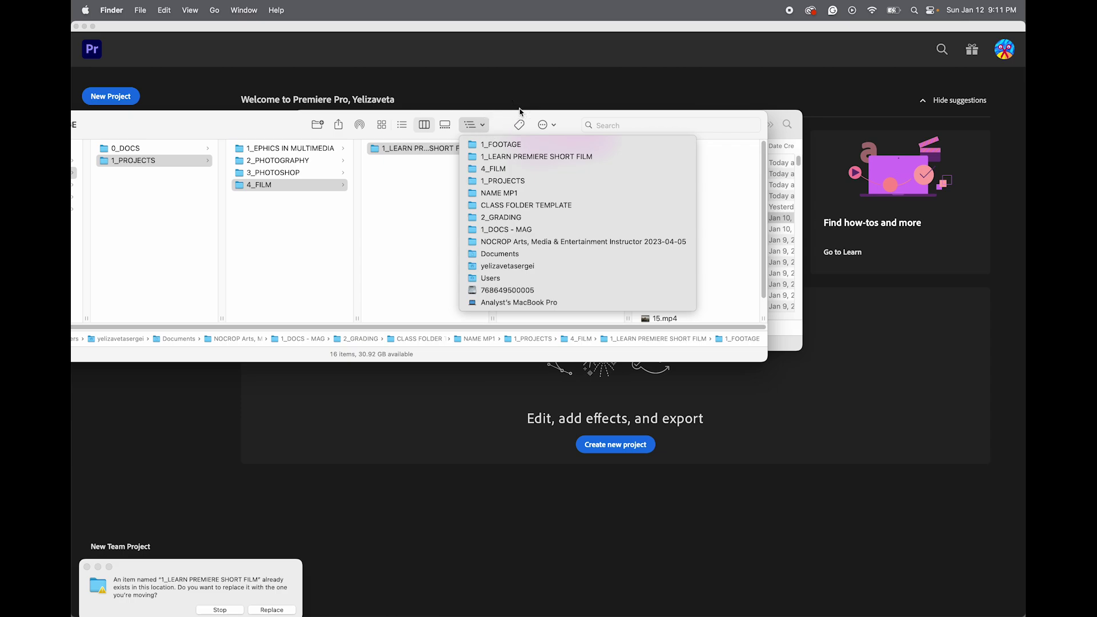
pyautogui.click(509, 120)
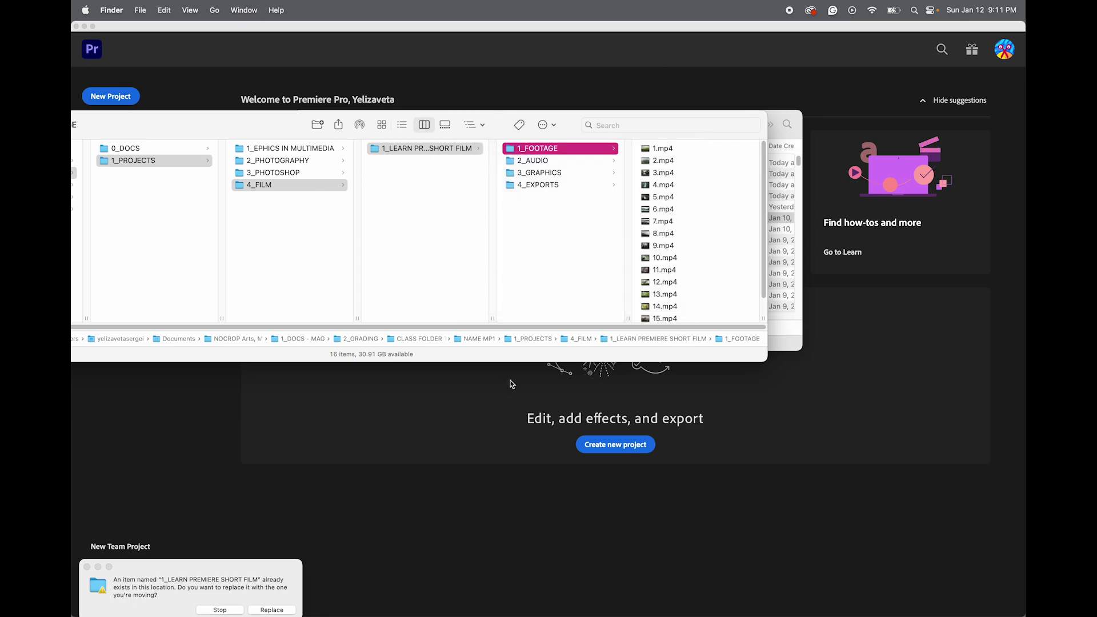
pyautogui.moveTo(493, 318); pyautogui.dragTo(546, 299)
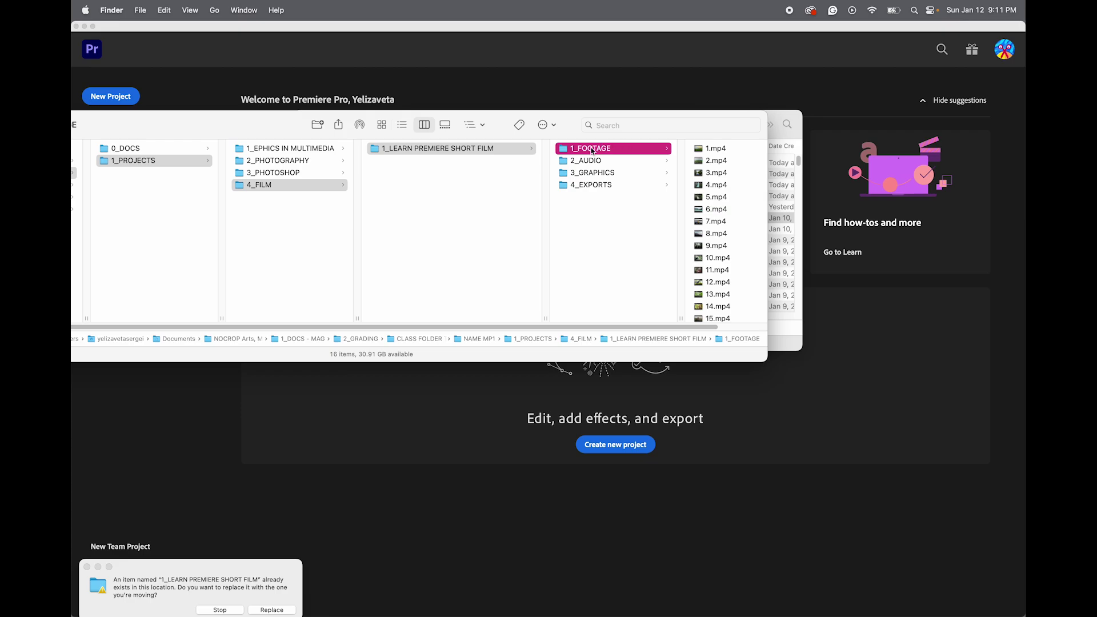
pyautogui.hscroll(2, 578, 137)
# - Move the project folder's Finder window slightly aside and close the Downloads window behind it
pyautogui.click(566, 121)
pyautogui.click(569, 117)
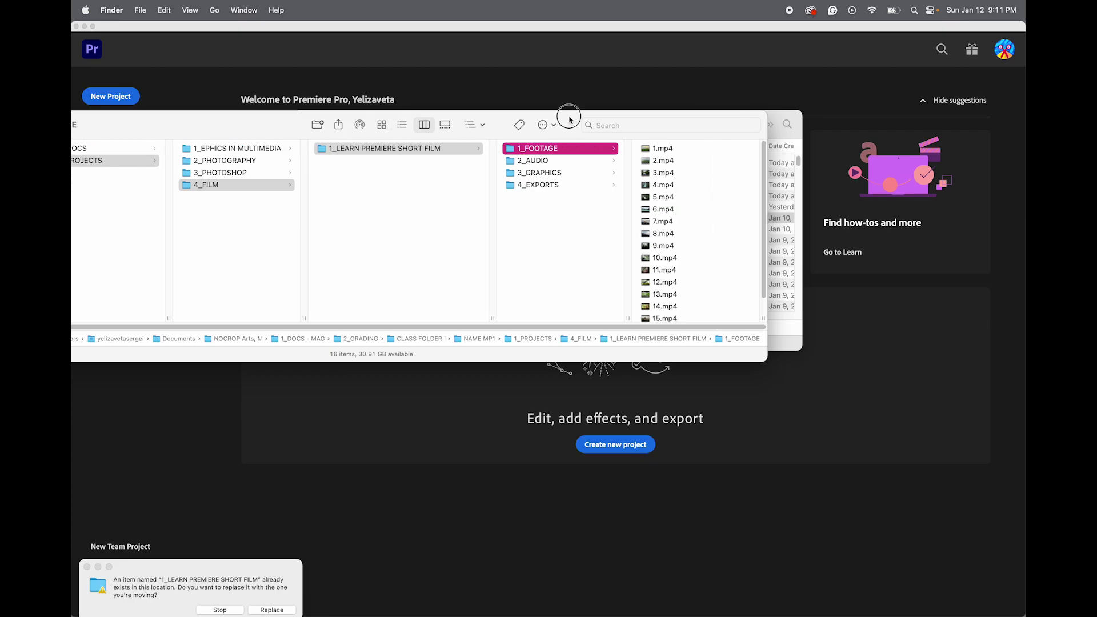
pyautogui.moveTo(569, 117); pyautogui.dragTo(553, 130)
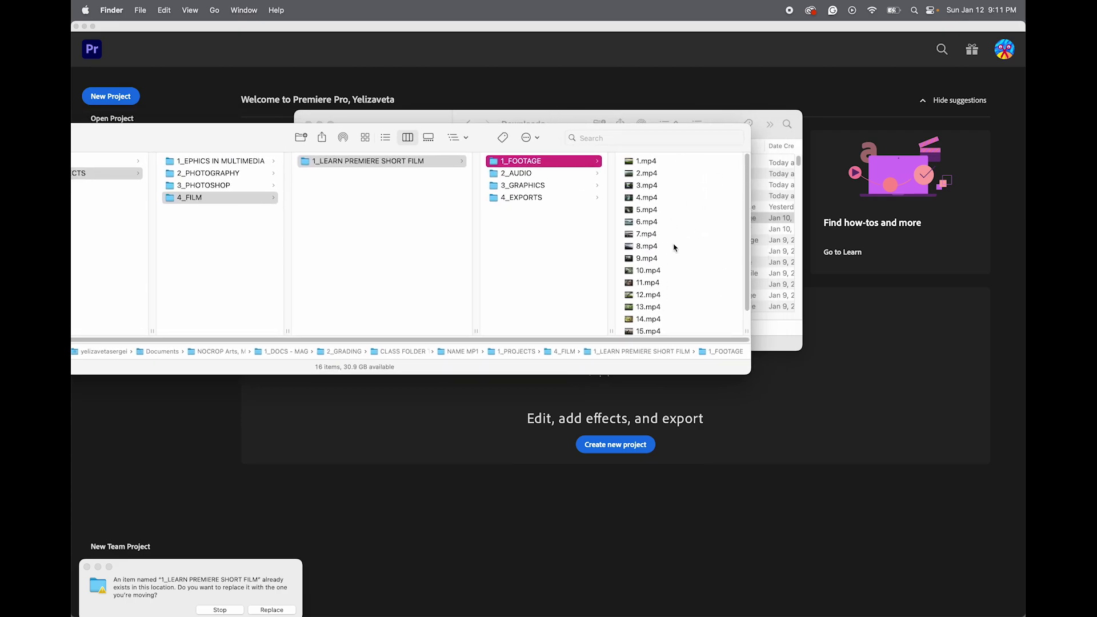
pyautogui.click(309, 122)
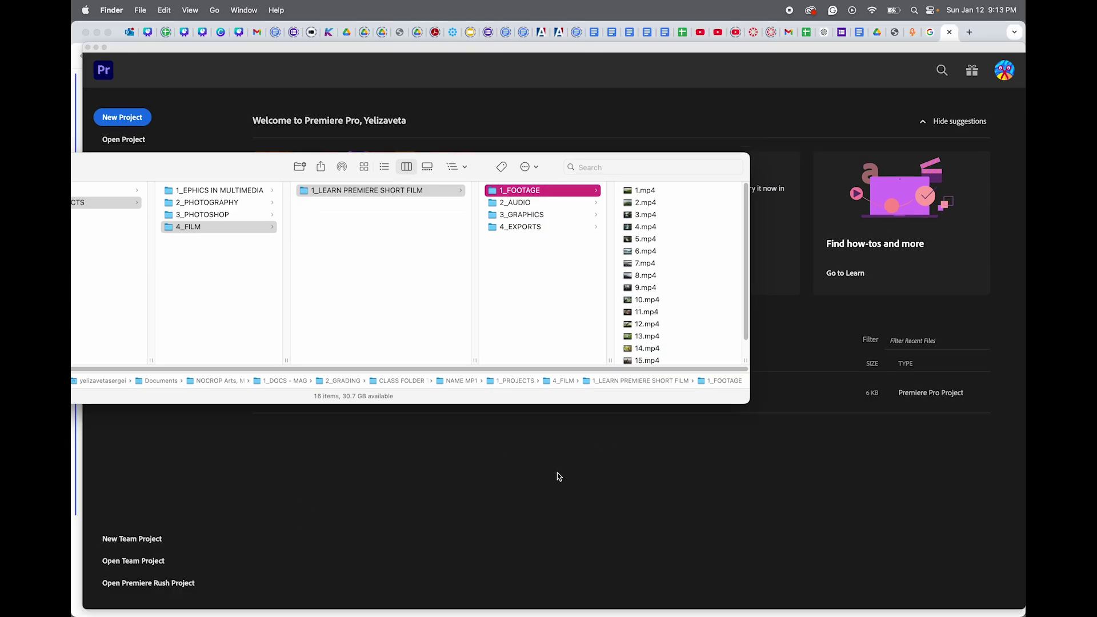
# - Switch back to Premiere Pro and start a new project named Learn Premeire
pyautogui.click(557, 472)
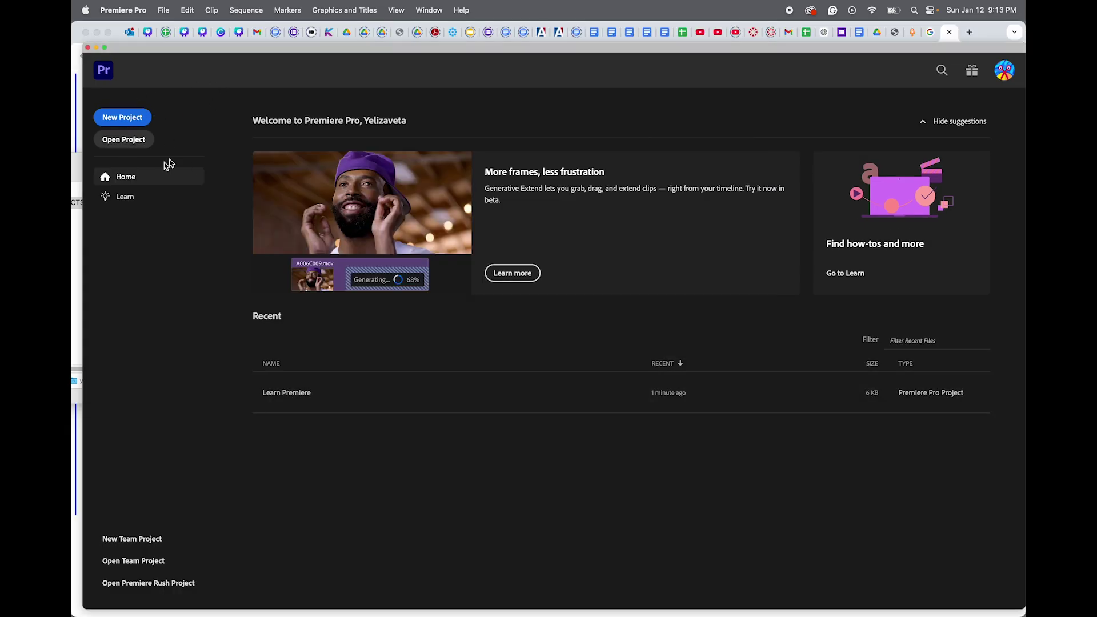
pyautogui.moveTo(114, 45); pyautogui.dragTo(114, 24)
pyautogui.click(118, 101)
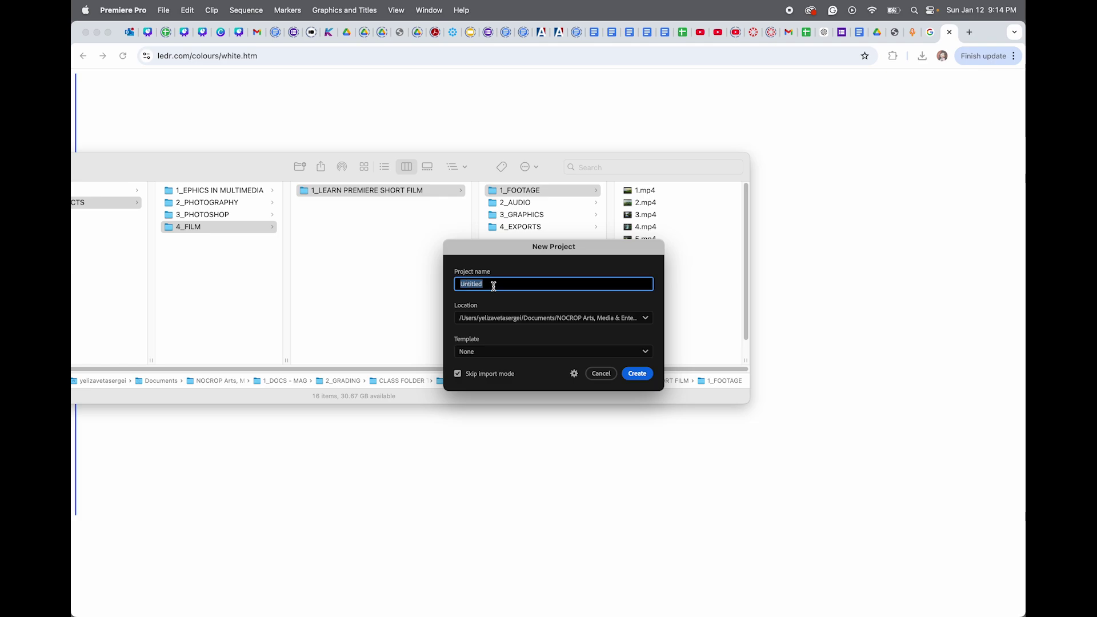
pyautogui.write('Learn Premeire')
# - Set the project location to the 1_LEARN PREMIERE SHORT FILM folder and create the project
pyautogui.click(646, 318)
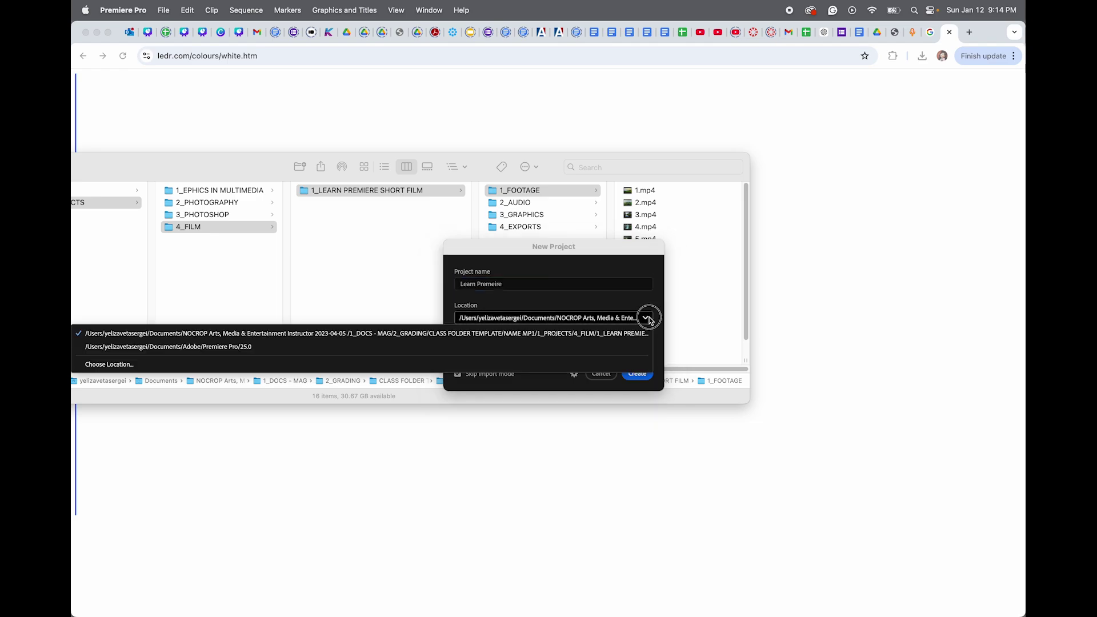
pyautogui.click(120, 366)
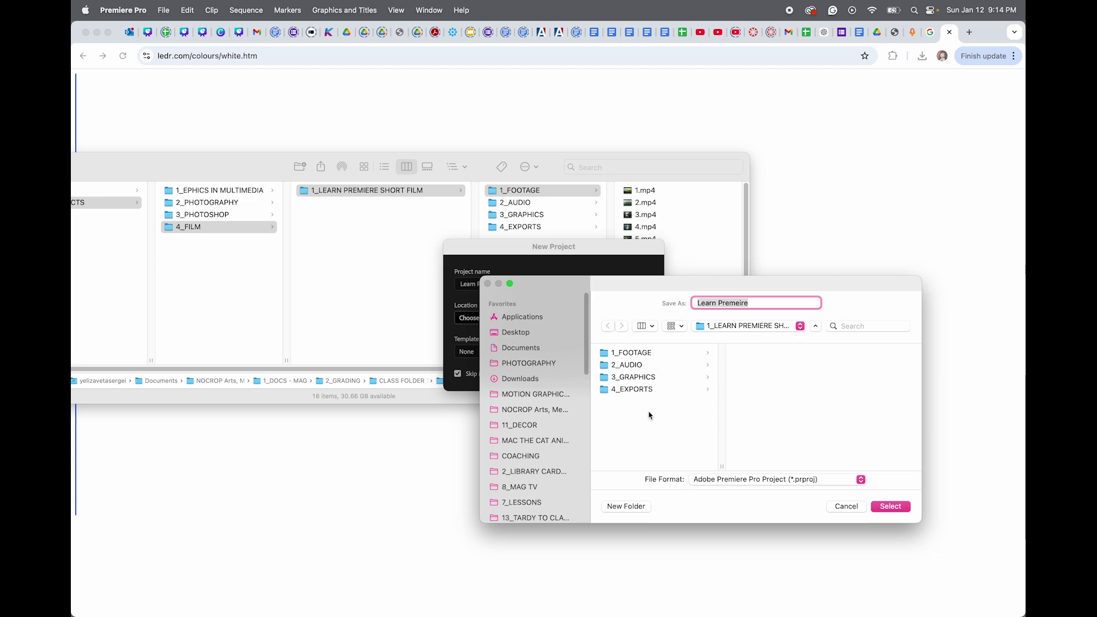
pyautogui.click(749, 327)
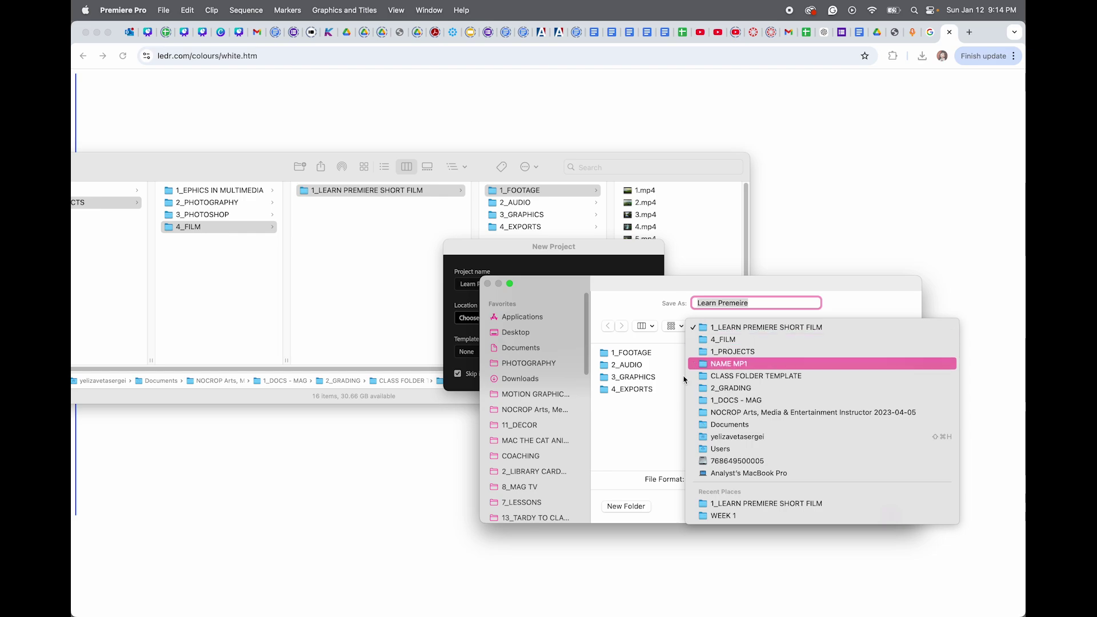
pyautogui.click(651, 422)
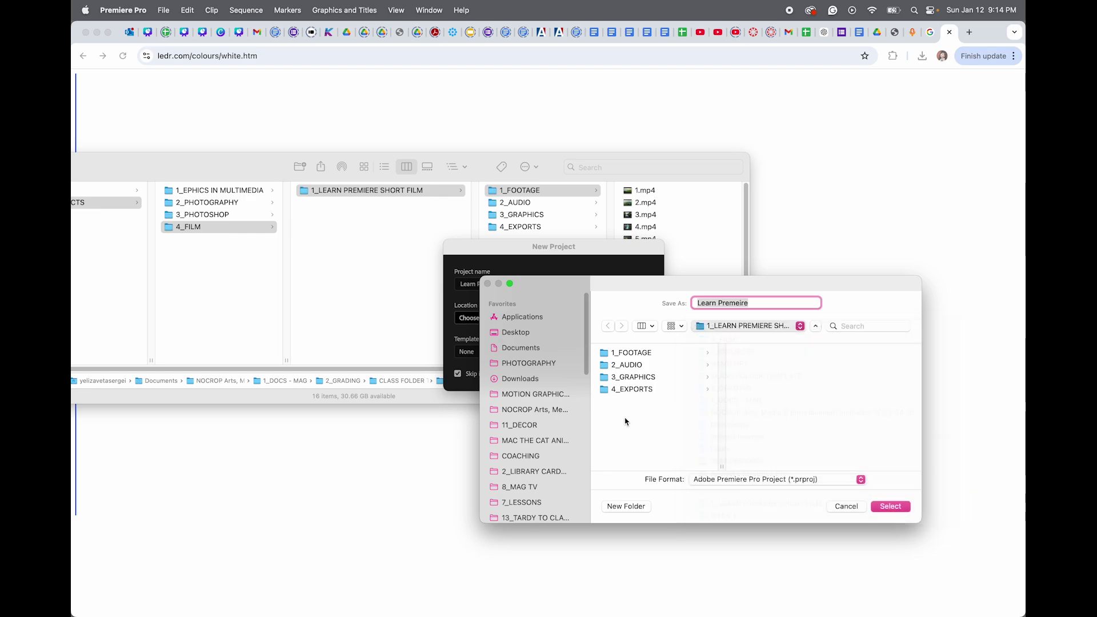
pyautogui.click(890, 507)
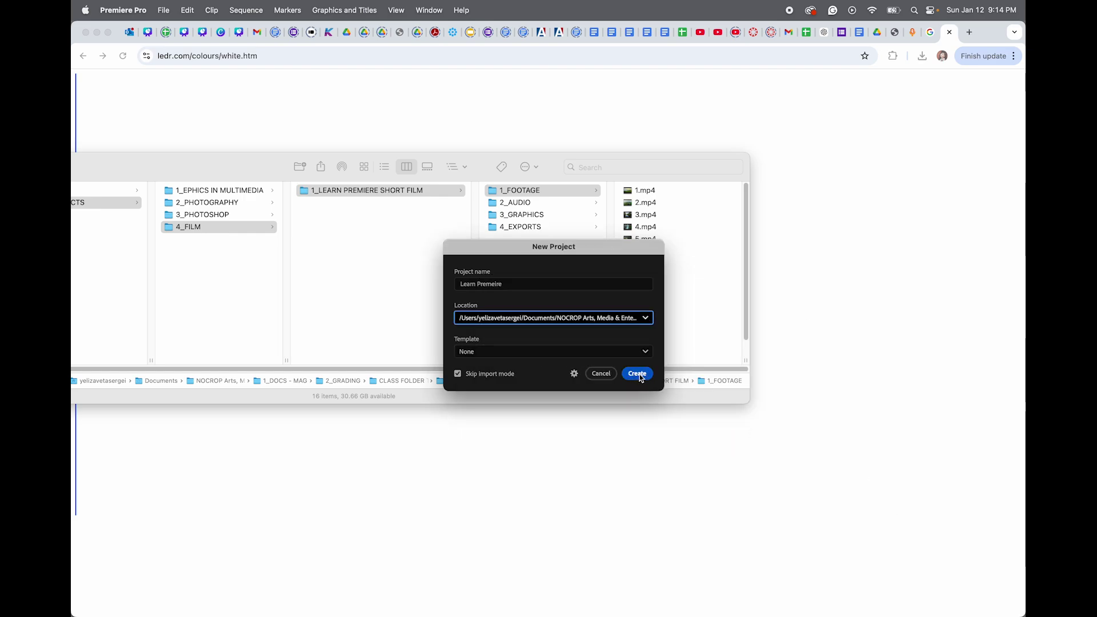
pyautogui.click(638, 374)
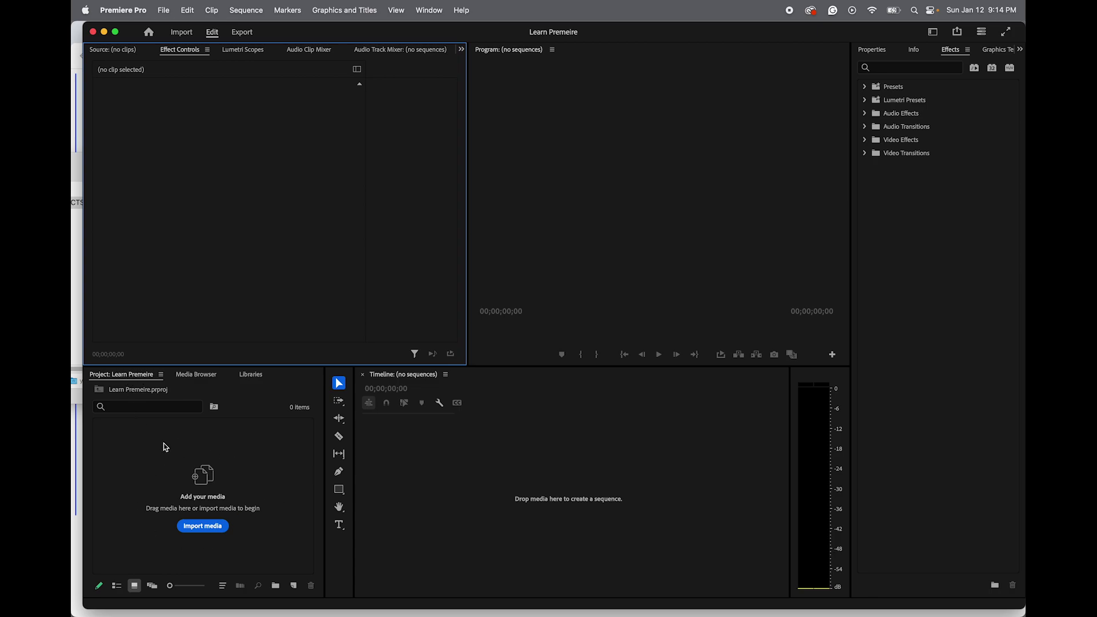
# - Import the 1_FOOTAGE, 2_AUDIO and 3_GRAPHICS folders from Finder into the Learn Premeire project
pyautogui.click(276, 586)
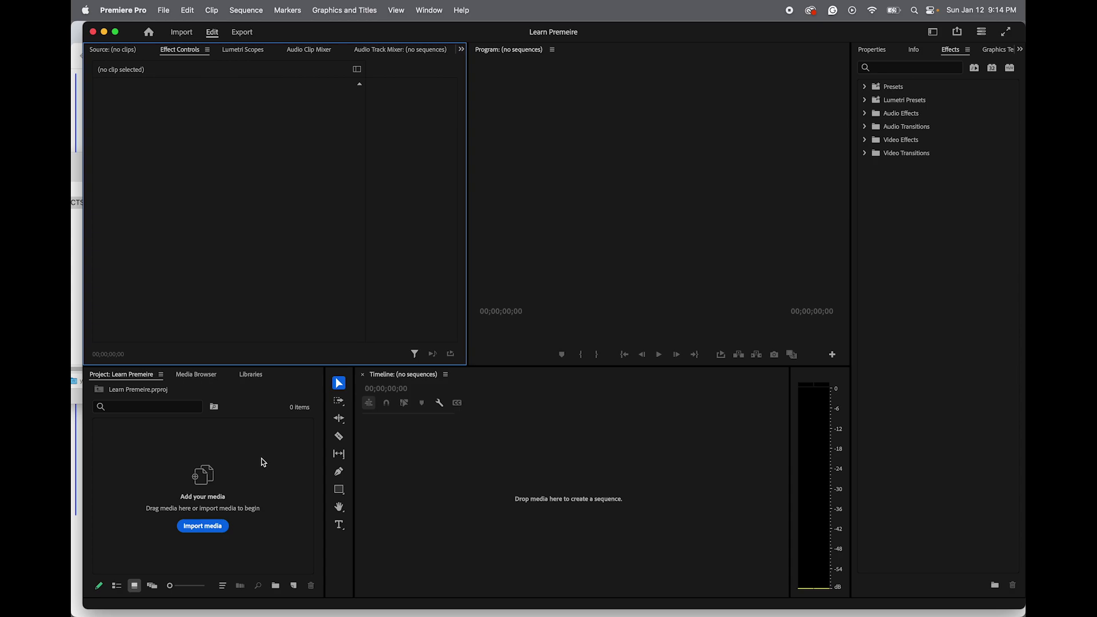
pyautogui.moveTo(994, 54)
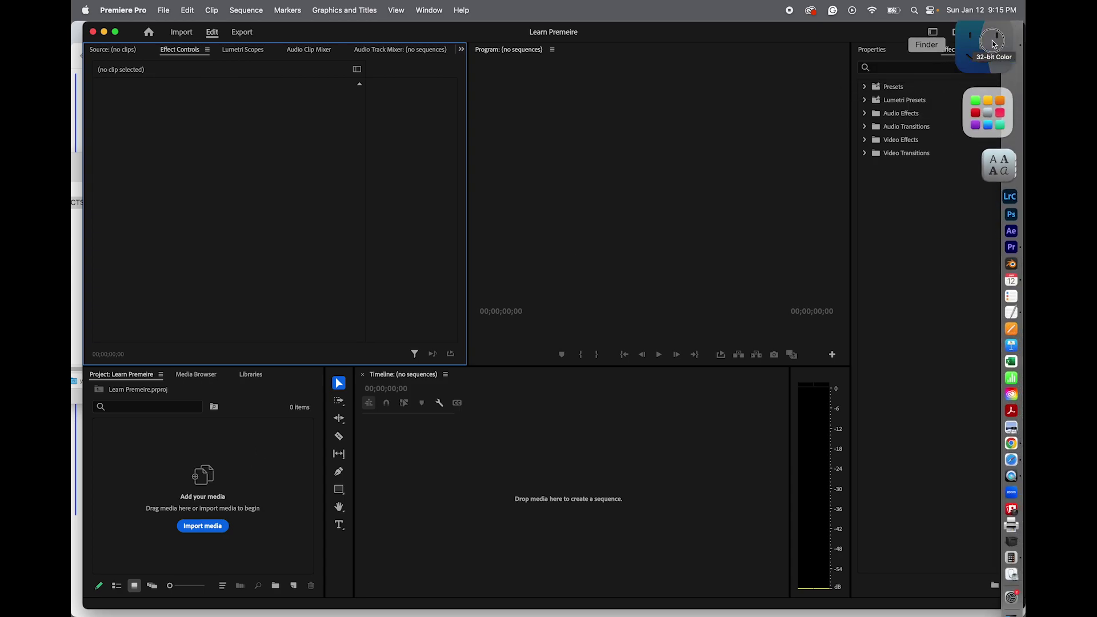
pyautogui.click(986, 30)
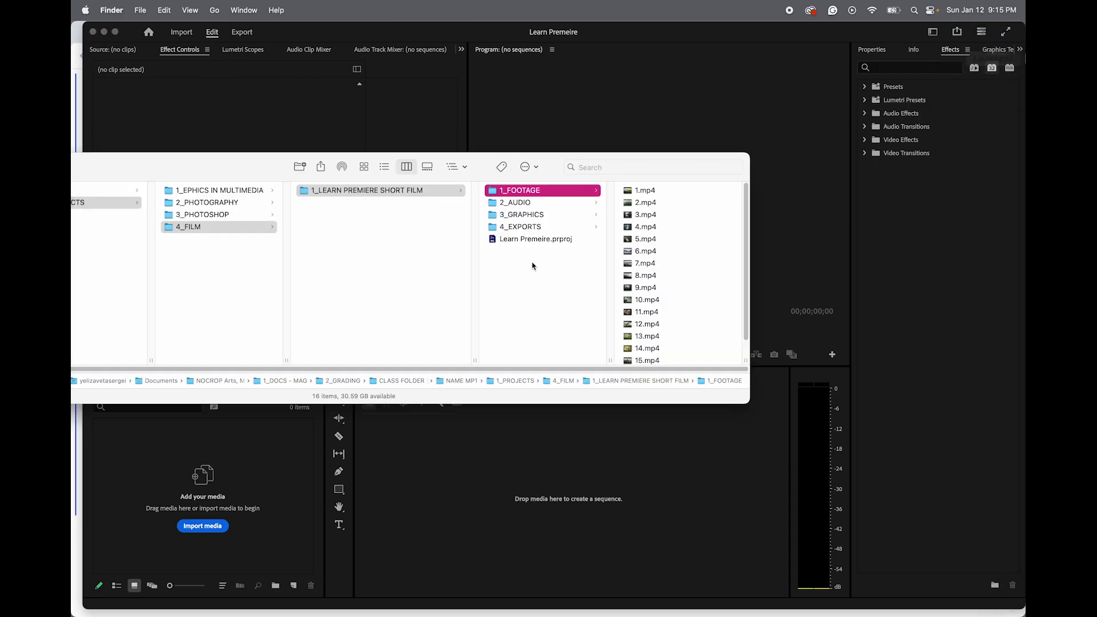
pyautogui.keyDown('shift'); pyautogui.click(528, 216); pyautogui.keyUp('shift')
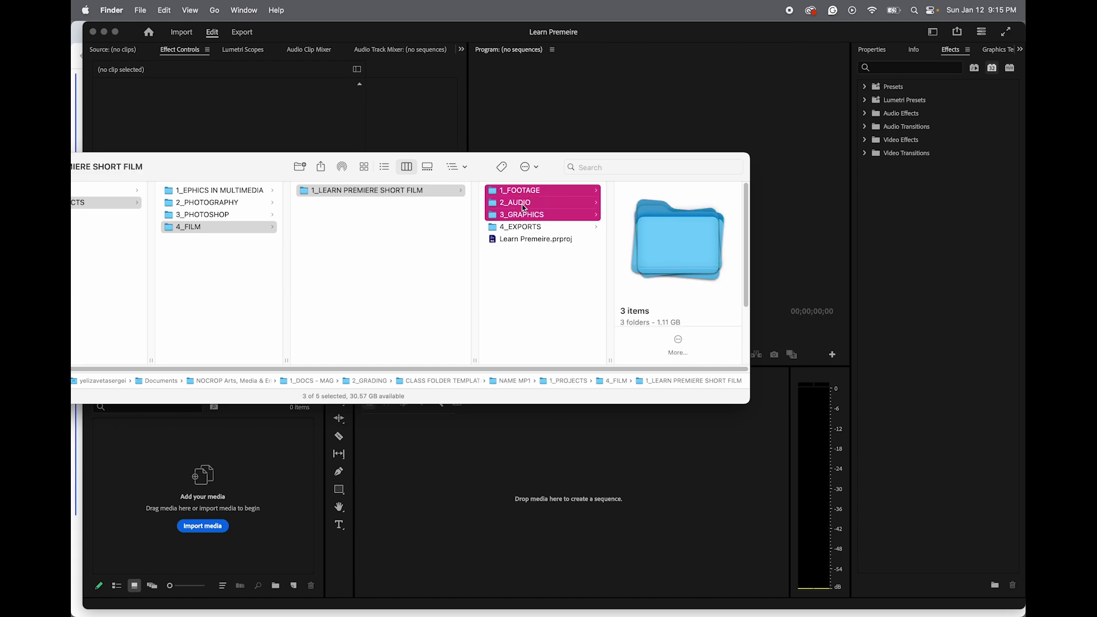
pyautogui.moveTo(524, 208); pyautogui.dragTo(148, 472)
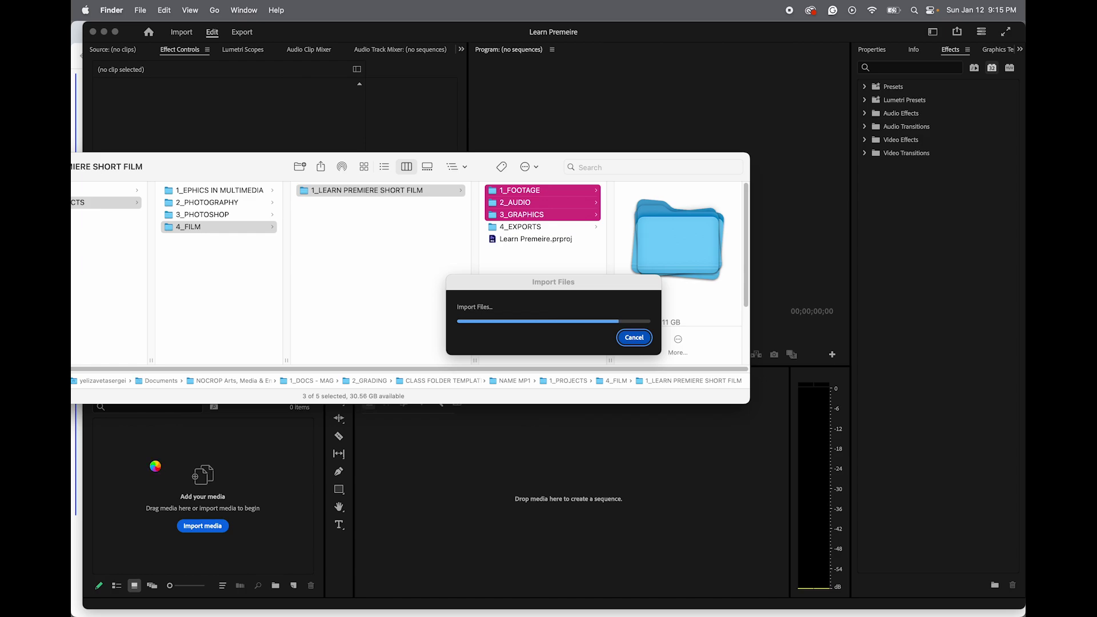
pyautogui.click(258, 539)
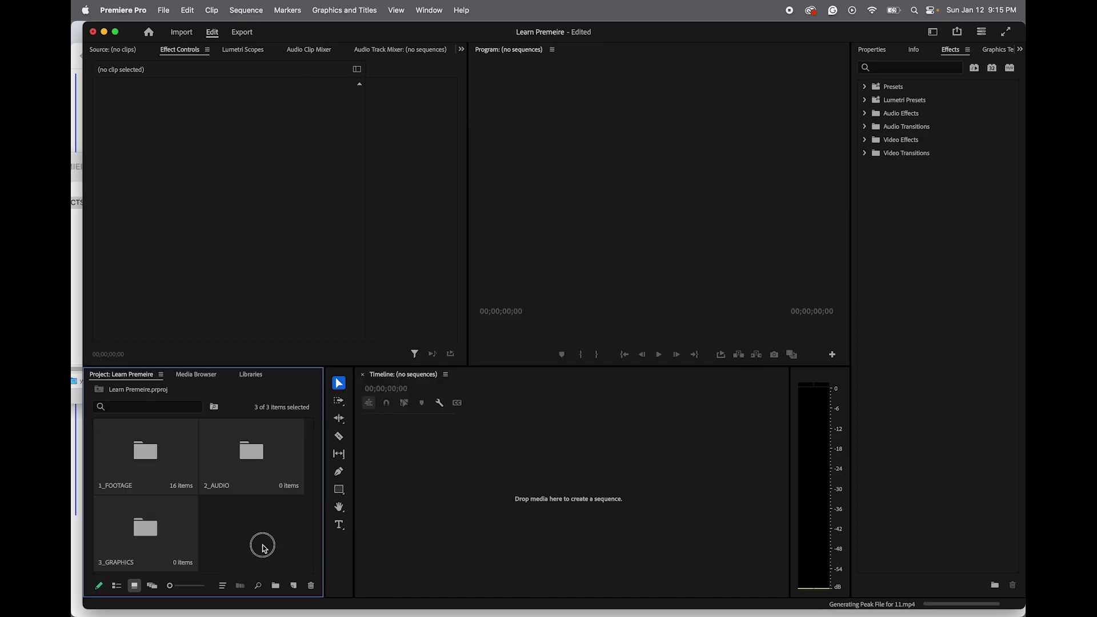
# - Show the imported bins in List View, add a new bin and delete it again
pyautogui.click(117, 587)
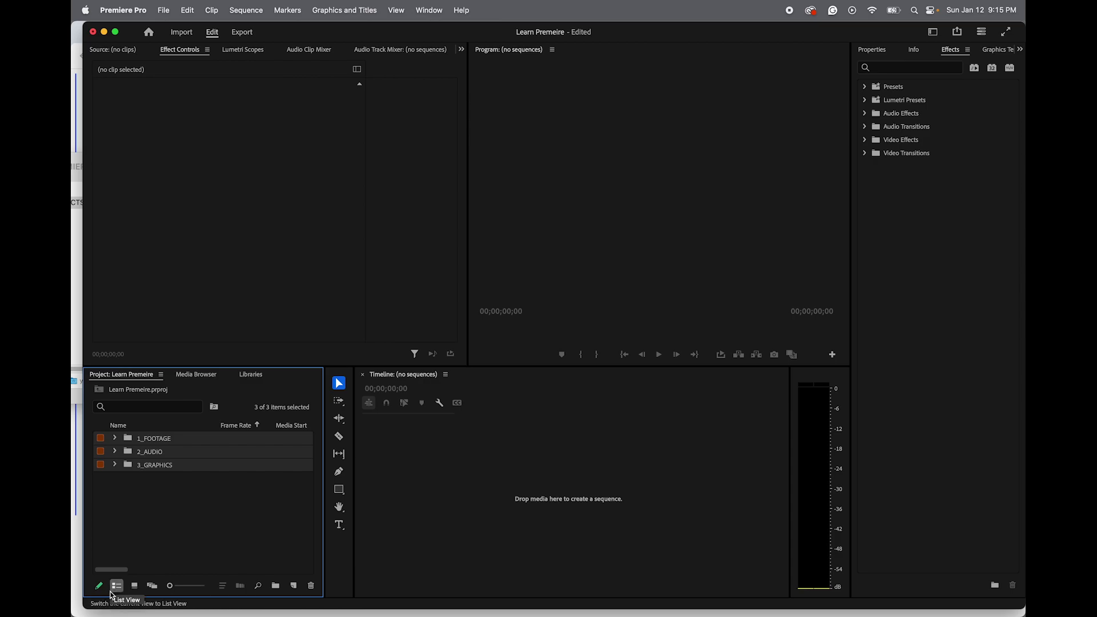
pyautogui.click(141, 481)
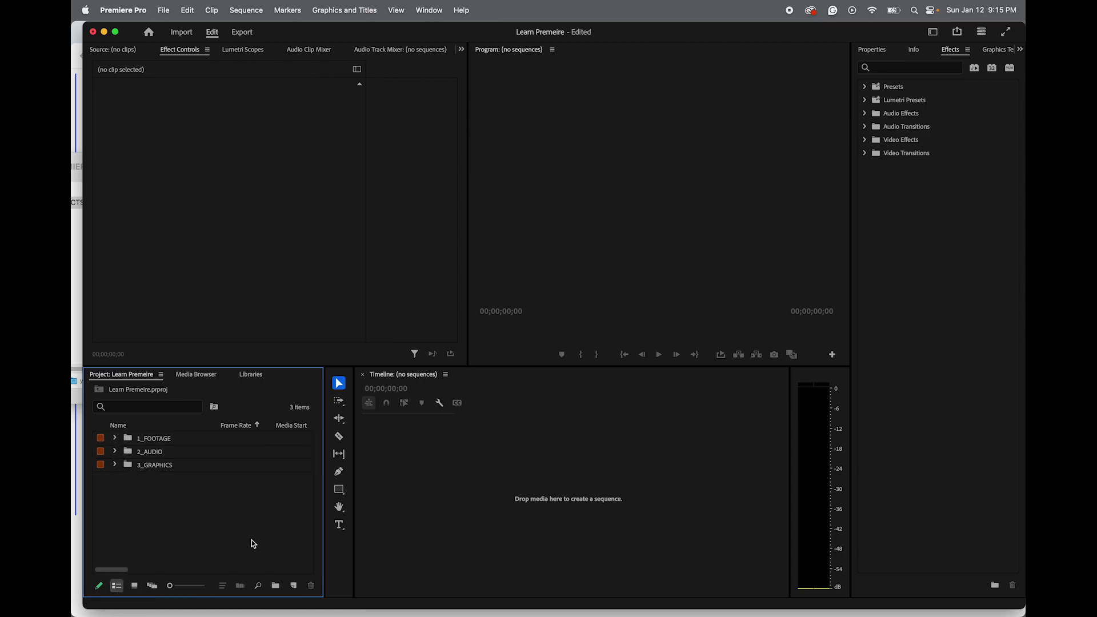
pyautogui.click(276, 587)
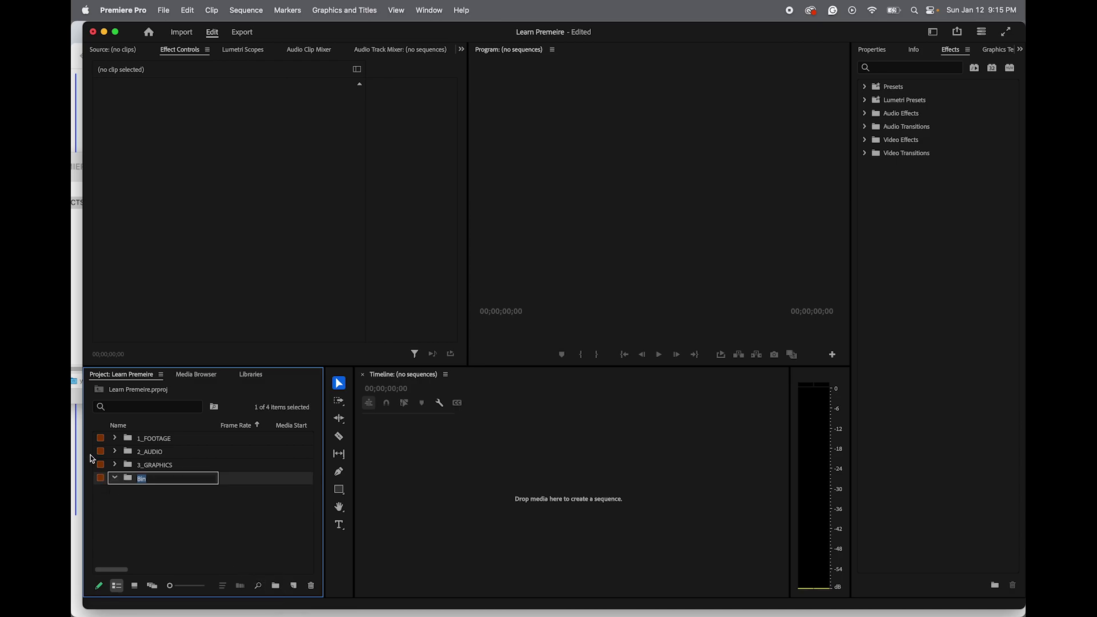
pyautogui.click(312, 587)
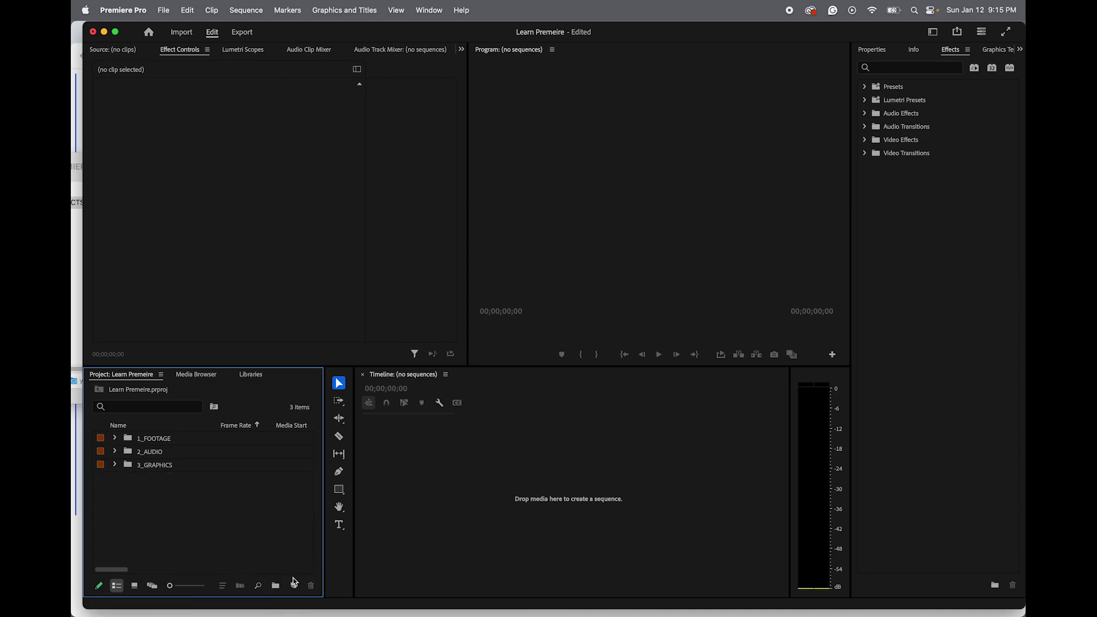
# - Look at the clips inside 1_FOOTAGE in the list, and open that bin in Icon View
pyautogui.click(114, 438)
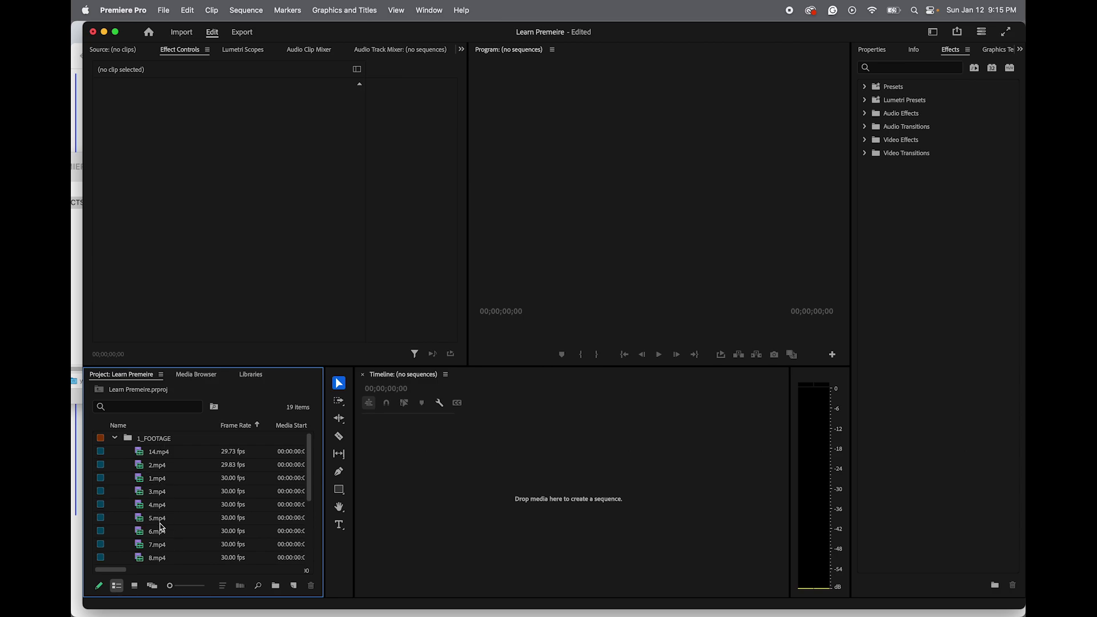
pyautogui.click(159, 439)
pyautogui.click(135, 587)
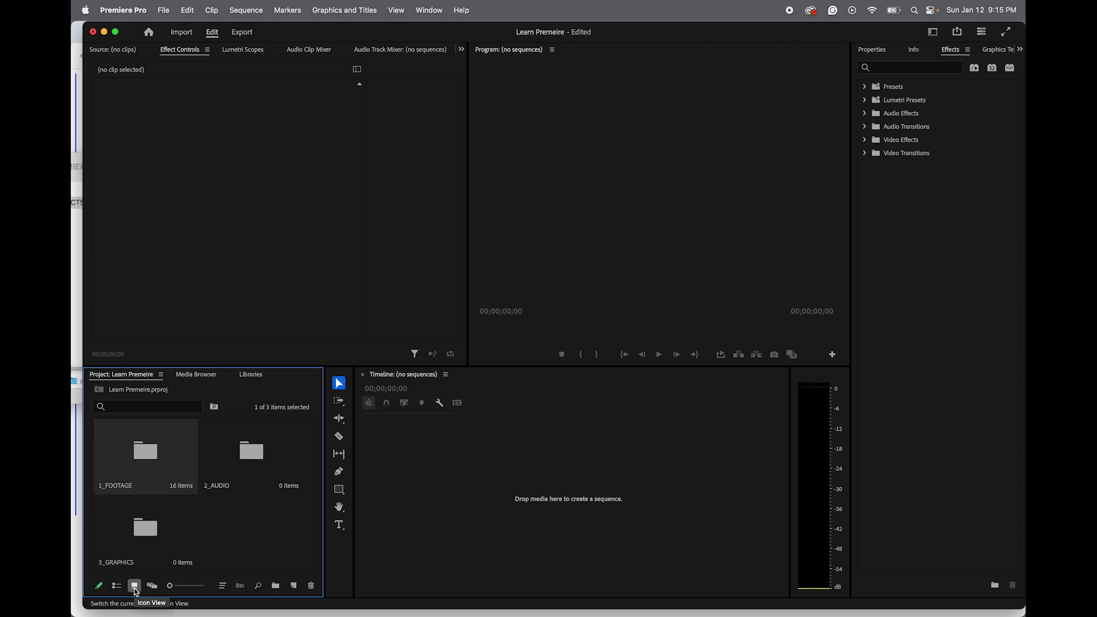
pyautogui.doubleClick(146, 452)
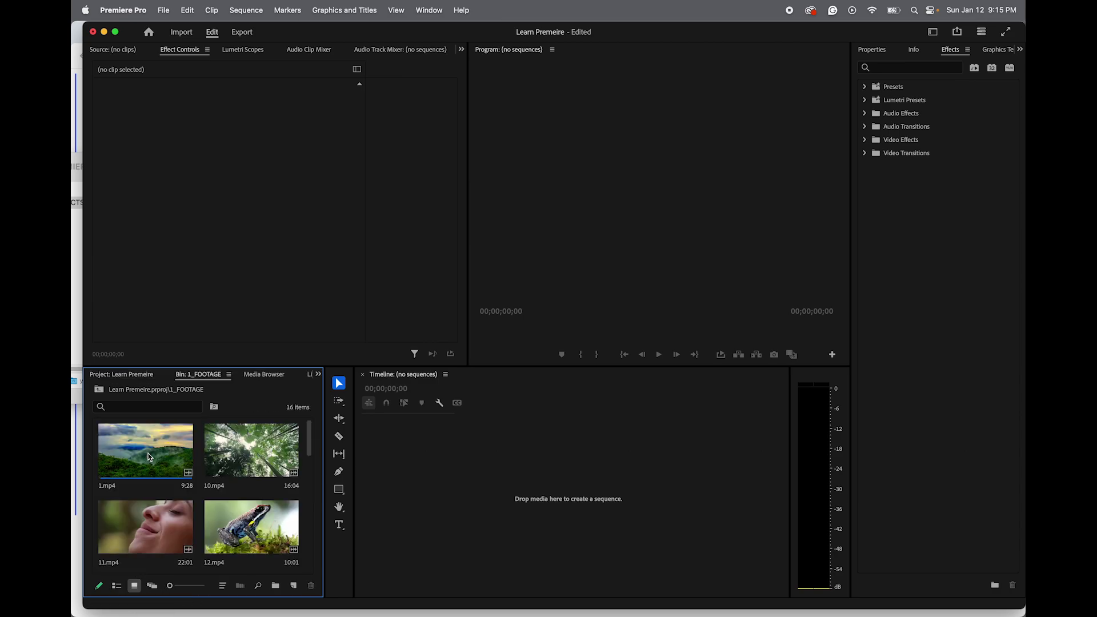
pyautogui.moveTo(308, 445); pyautogui.dragTo(307, 404)
# - Create a sequence on the timeline from 1.mp4 and move the playhead to about 00:00:01:17
pyautogui.click(113, 456)
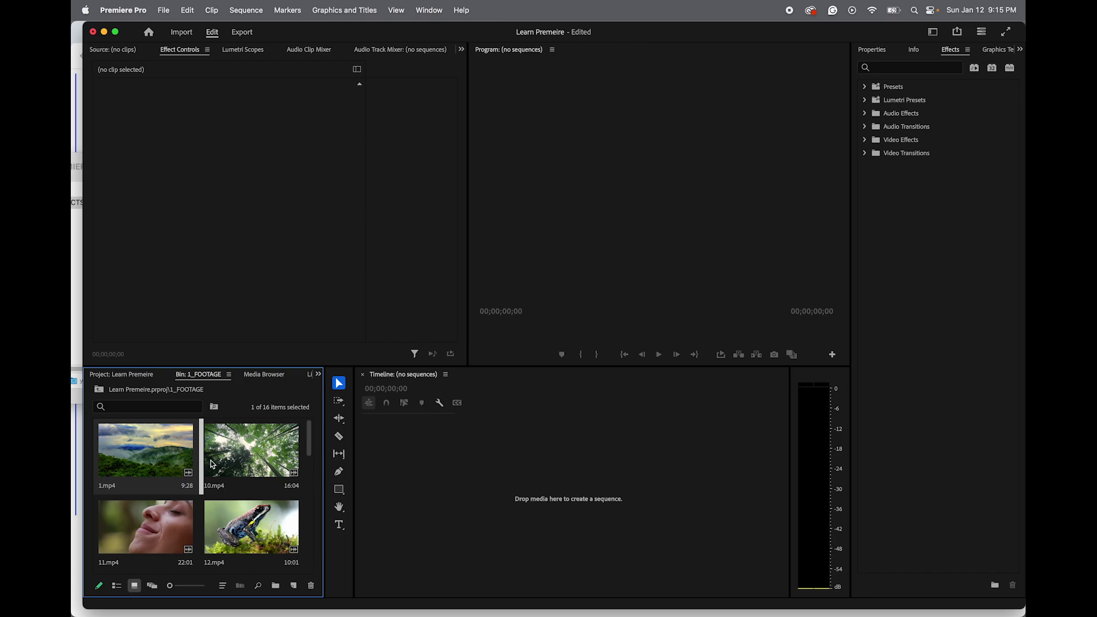
pyautogui.moveTo(172, 454); pyautogui.dragTo(490, 500)
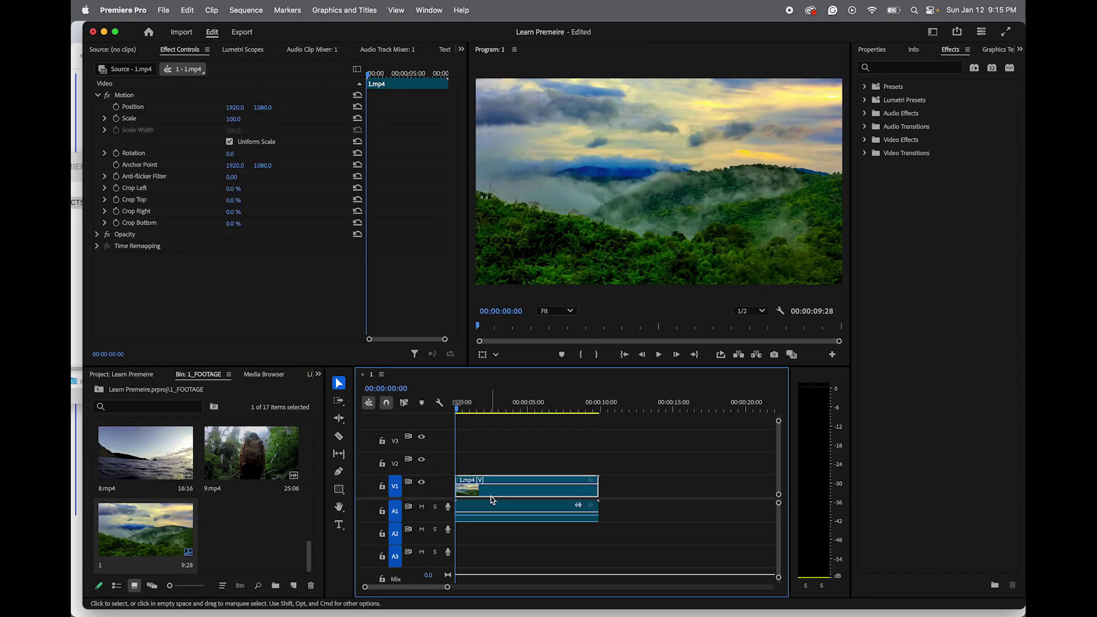
pyautogui.click(551, 421)
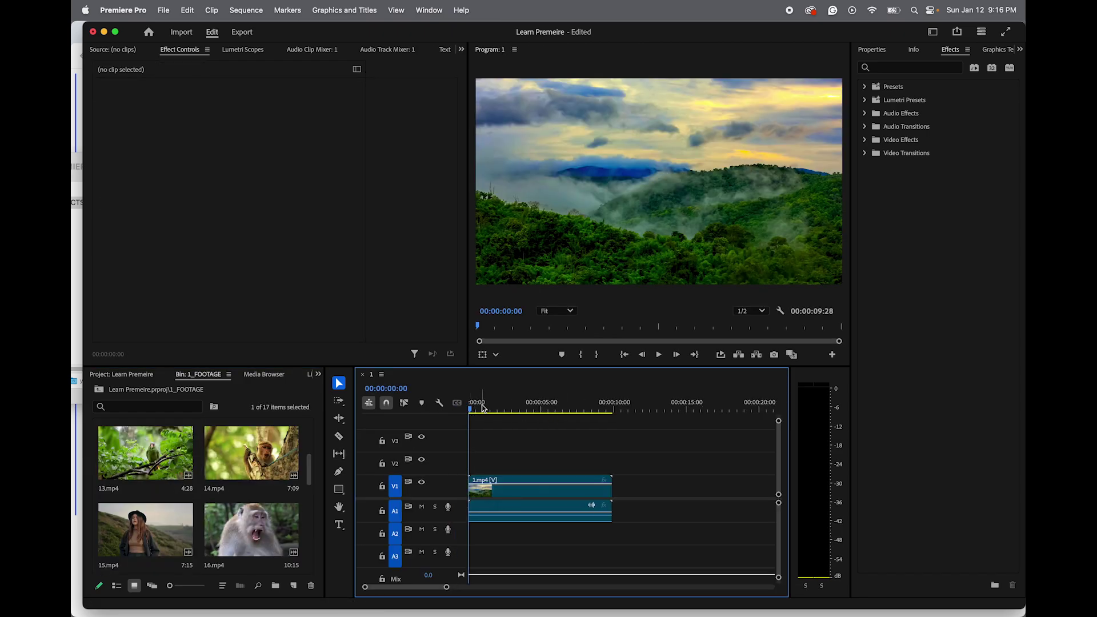
pyautogui.moveTo(483, 407)
pyautogui.mouseDown()
pyautogui.moveTo(553, 404)
pyautogui.moveTo(465, 407)
pyautogui.moveTo(543, 404)
pyautogui.moveTo(491, 407)
pyautogui.mouseUp()
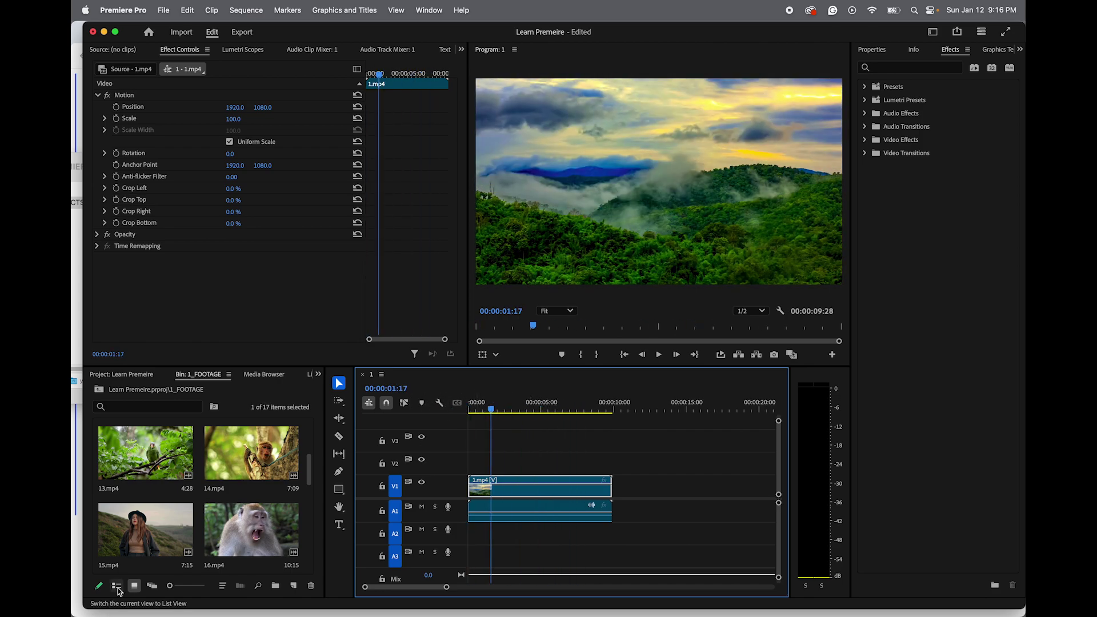
# - Show the 1_FOOTAGE bin in List View and look through its clips and the new sequence
pyautogui.click(116, 589)
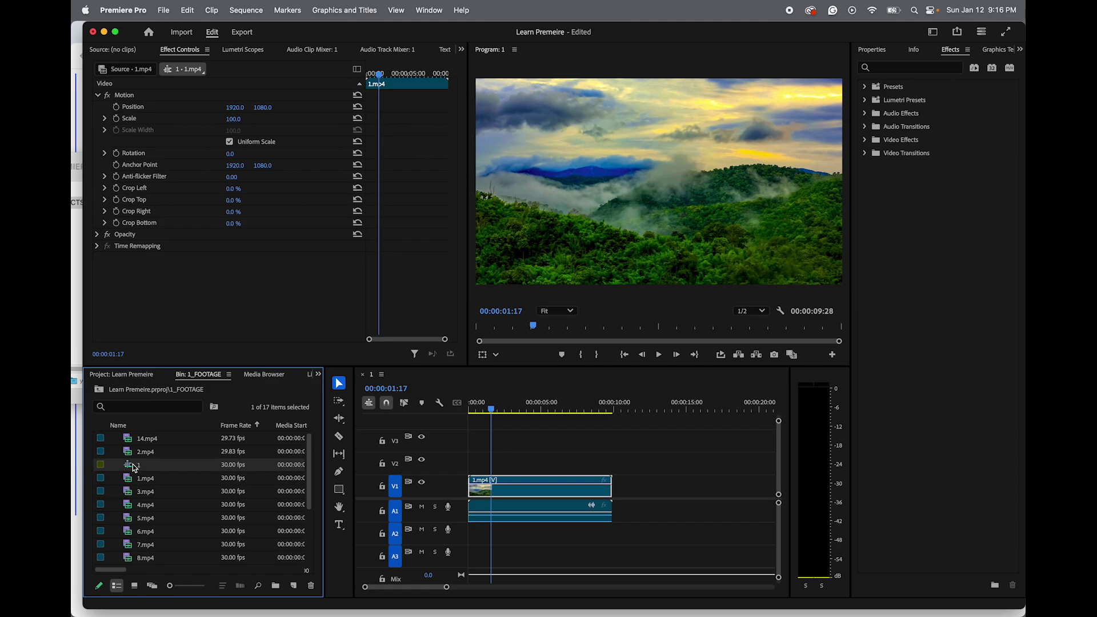
pyautogui.scroll(-3, 132, 469)
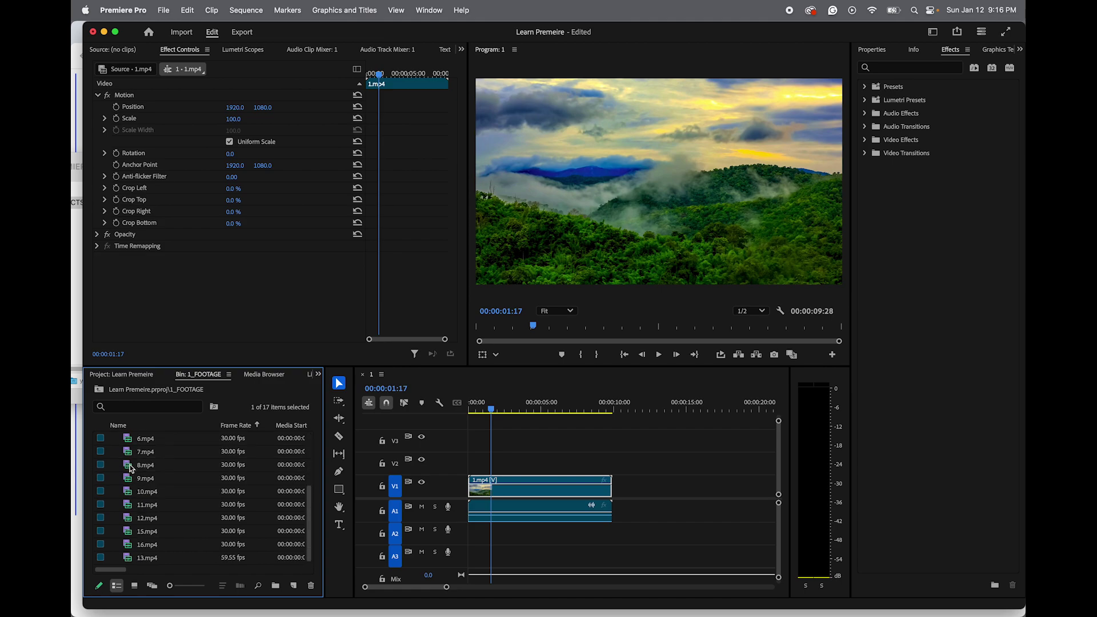
pyautogui.scroll(3, 132, 469)
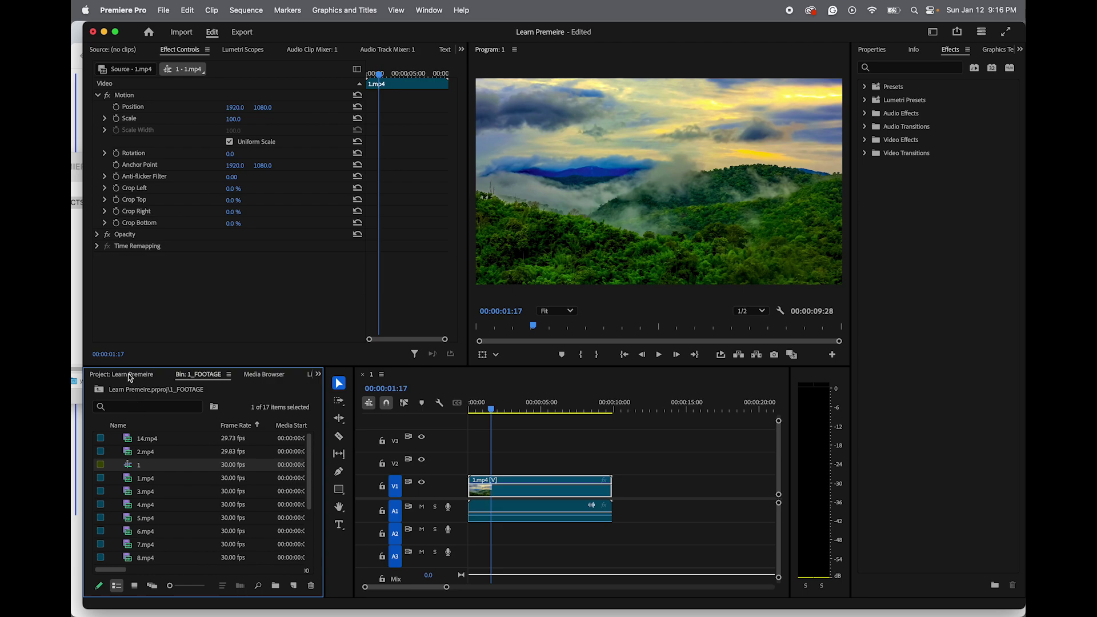
# - Add a nested bin inside 1_FOOTAGE in the project list and name the innermost one 0_SEQUENCE
pyautogui.click(130, 378)
pyautogui.click(116, 589)
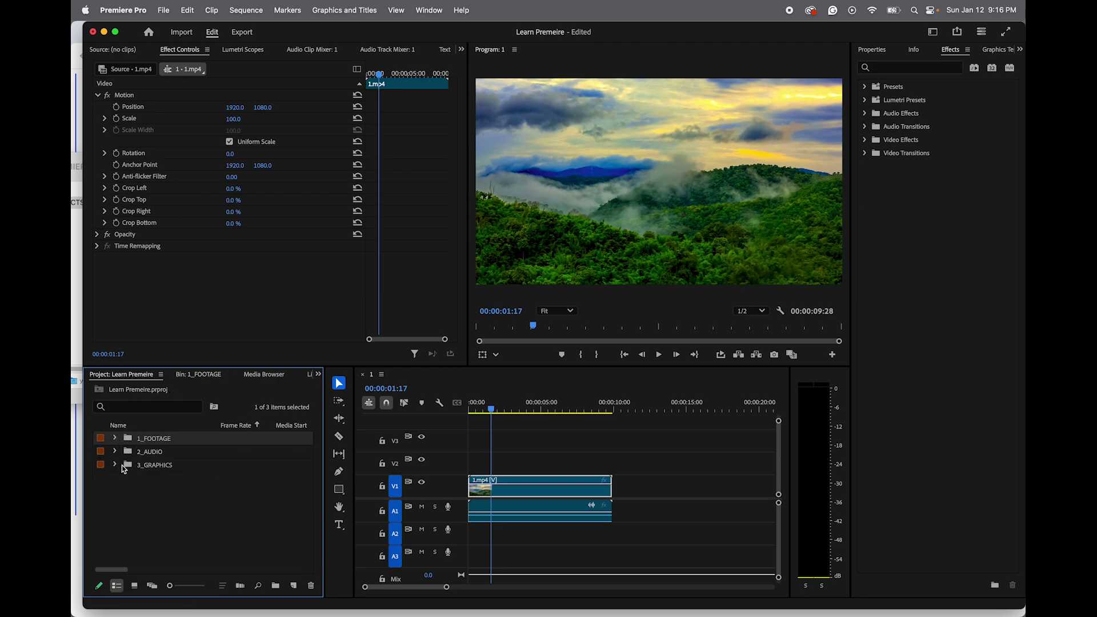
pyautogui.click(294, 586)
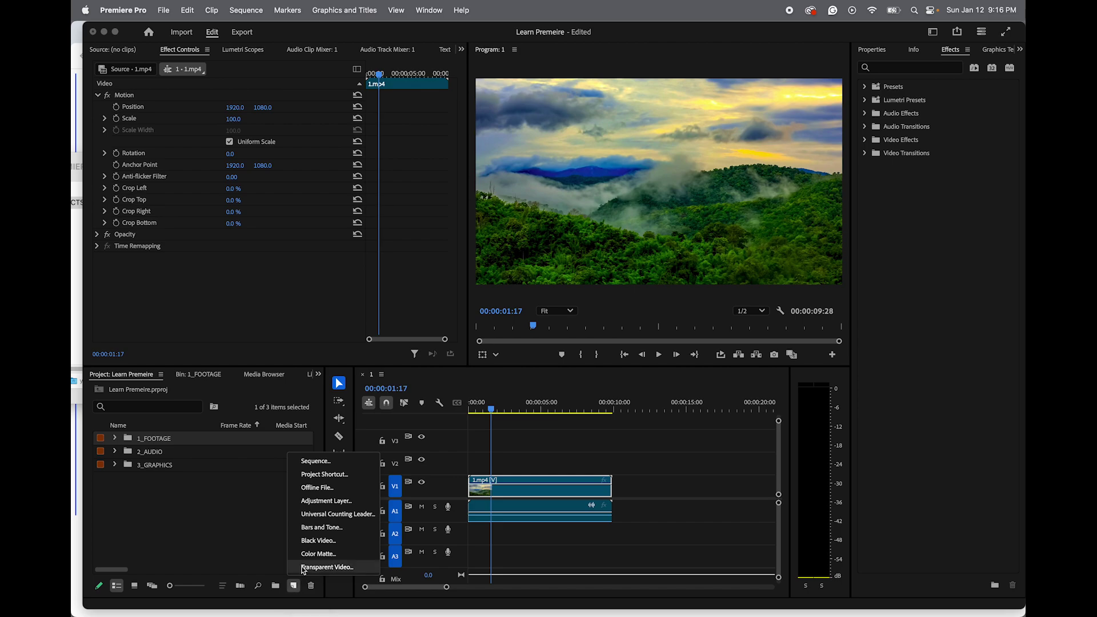
pyautogui.click(276, 588)
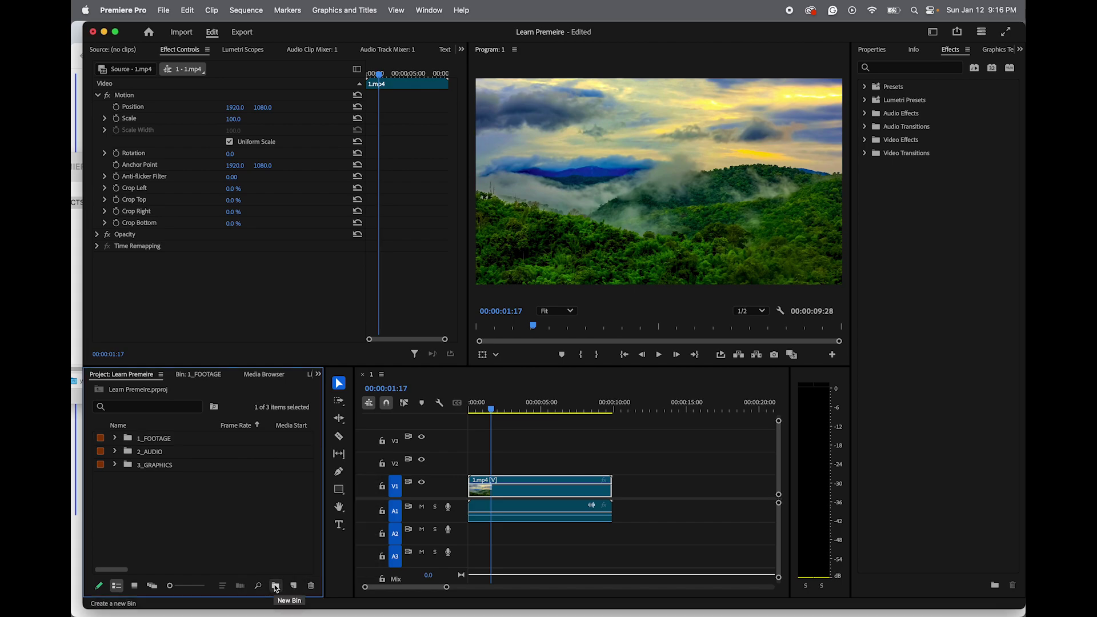
pyautogui.click(276, 586)
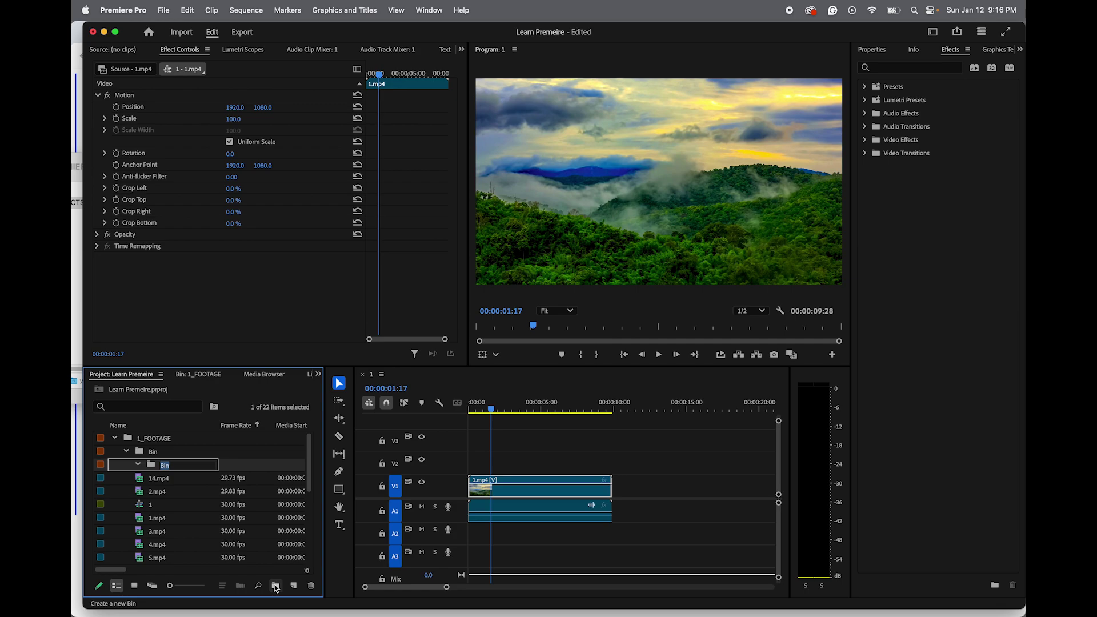
pyautogui.press('BackSpace')
pyautogui.press('BackSpace')
pyautogui.write('0_SEQUENCE')
pyautogui.press('Tab')
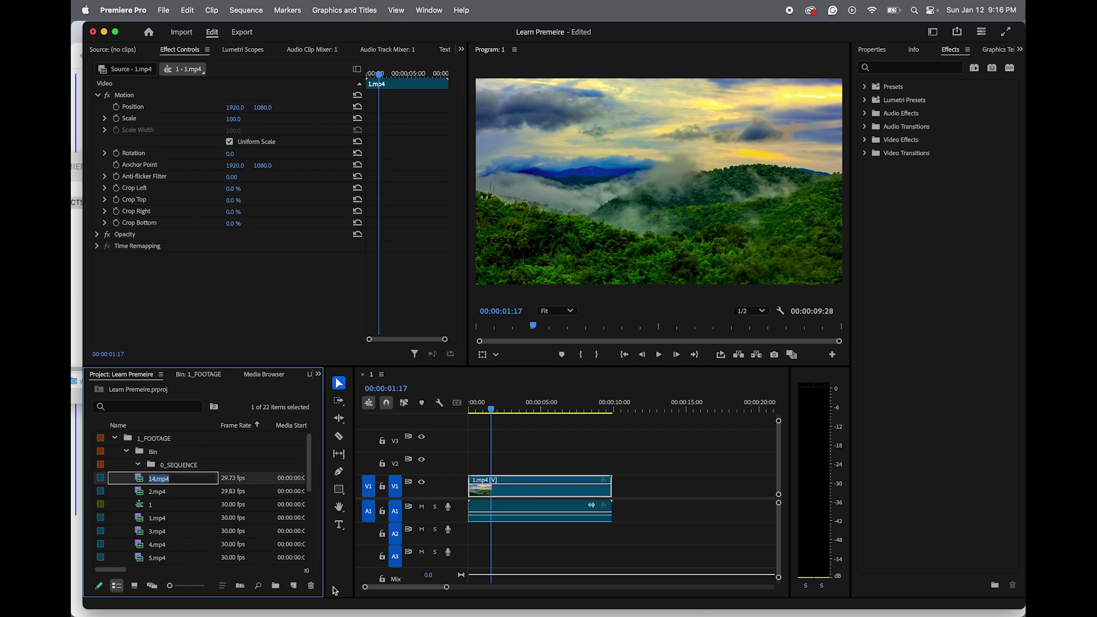
# - Move sequence 1 into the 0_SEQUENCE bin and move that bin out to the project's top level
pyautogui.click(142, 508)
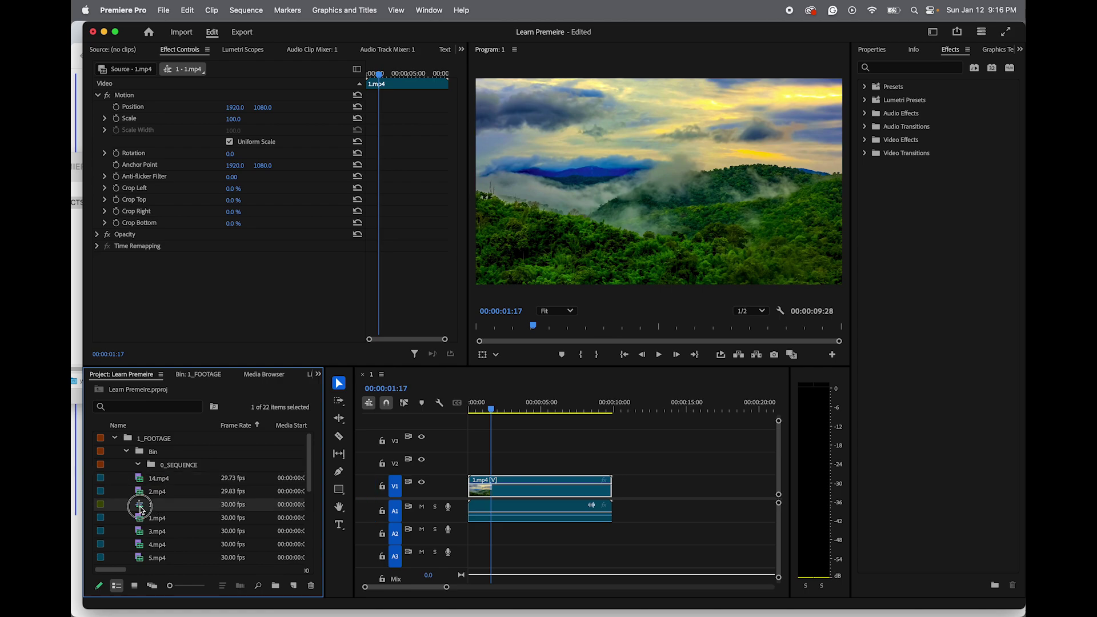
pyautogui.moveTo(142, 508); pyautogui.dragTo(167, 561)
pyautogui.scroll(-5, 178, 507)
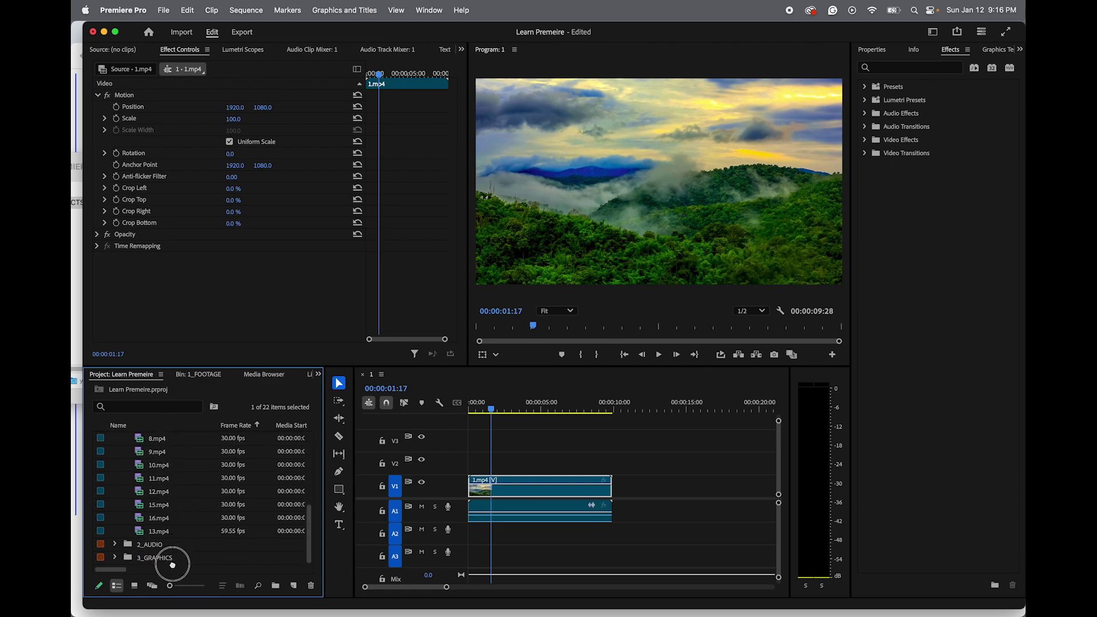
pyautogui.click(189, 564)
pyautogui.scroll(5, 180, 518)
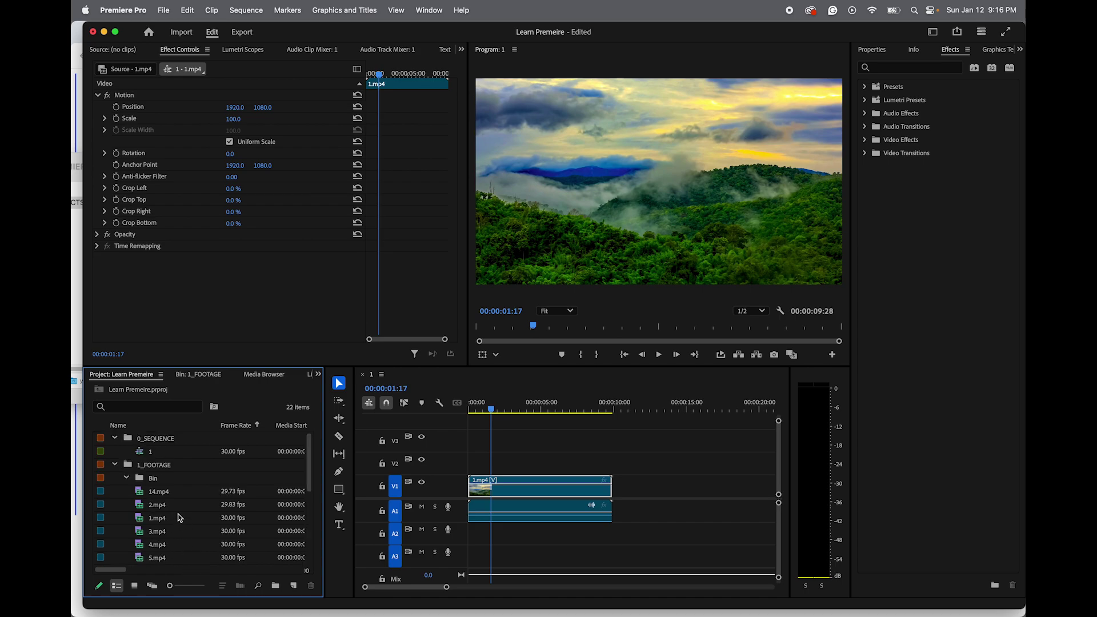
# - Delete the leftover empty bin named Bin inside 1_FOOTAGE and collapse 1_FOOTAGE
pyautogui.click(140, 479)
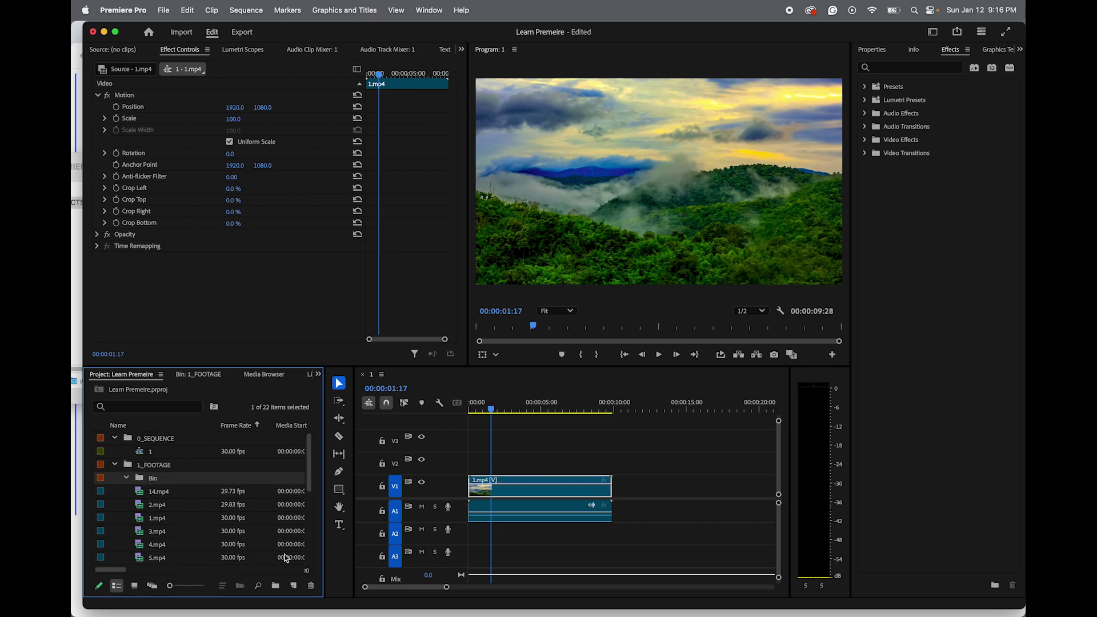
pyautogui.click(312, 587)
pyautogui.click(116, 465)
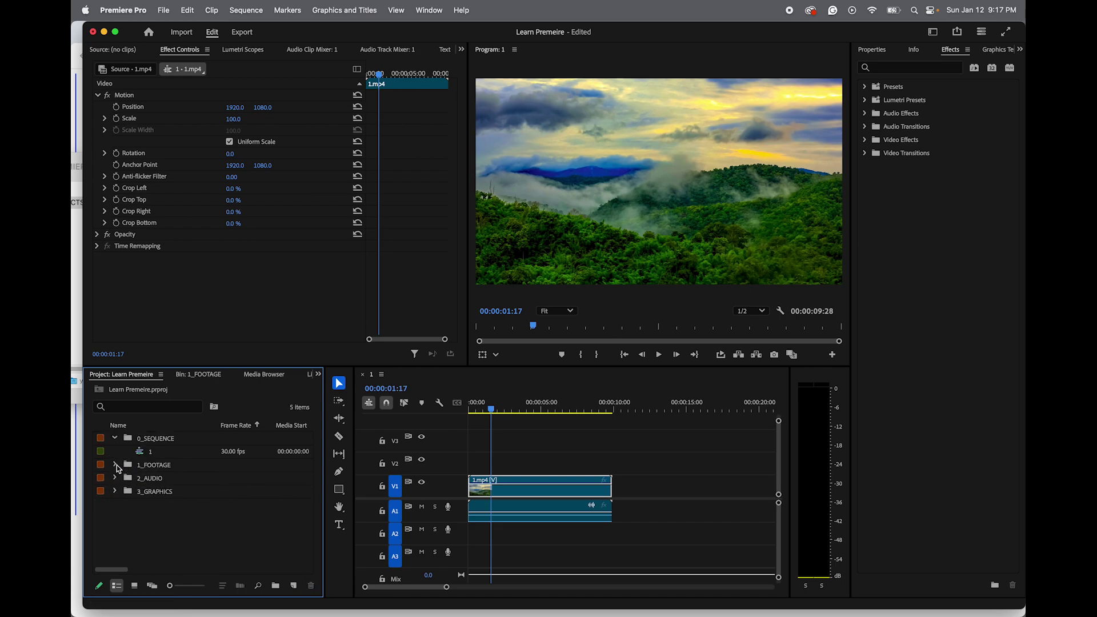
# - Rename the sequence inside 0_SEQUENCE as SHORT FILM_RND1
pyautogui.click(152, 453)
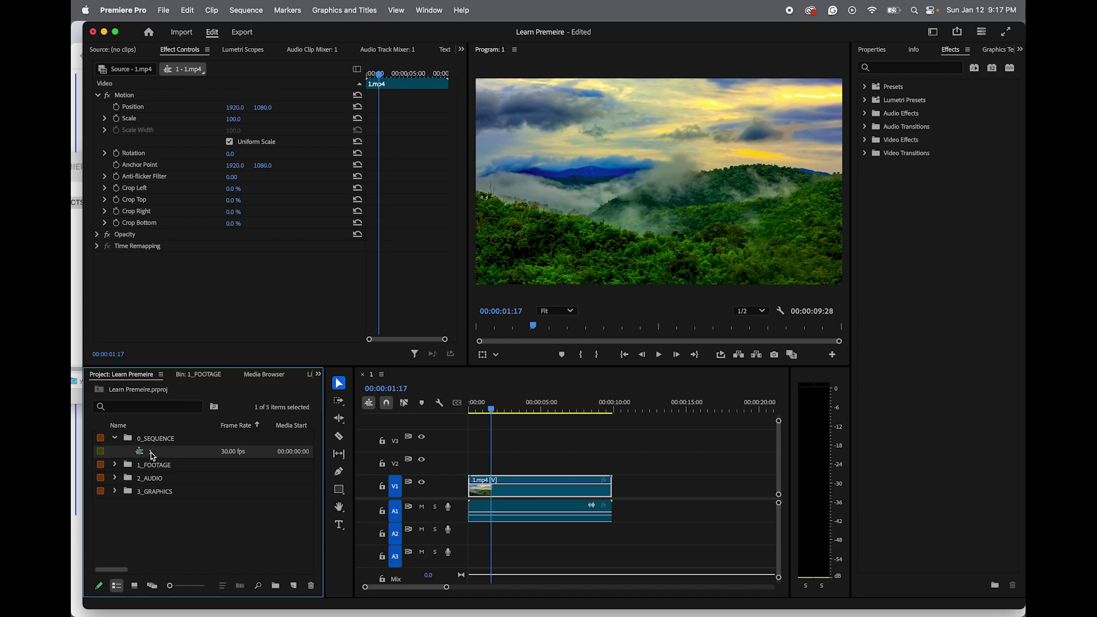
pyautogui.click(151, 452)
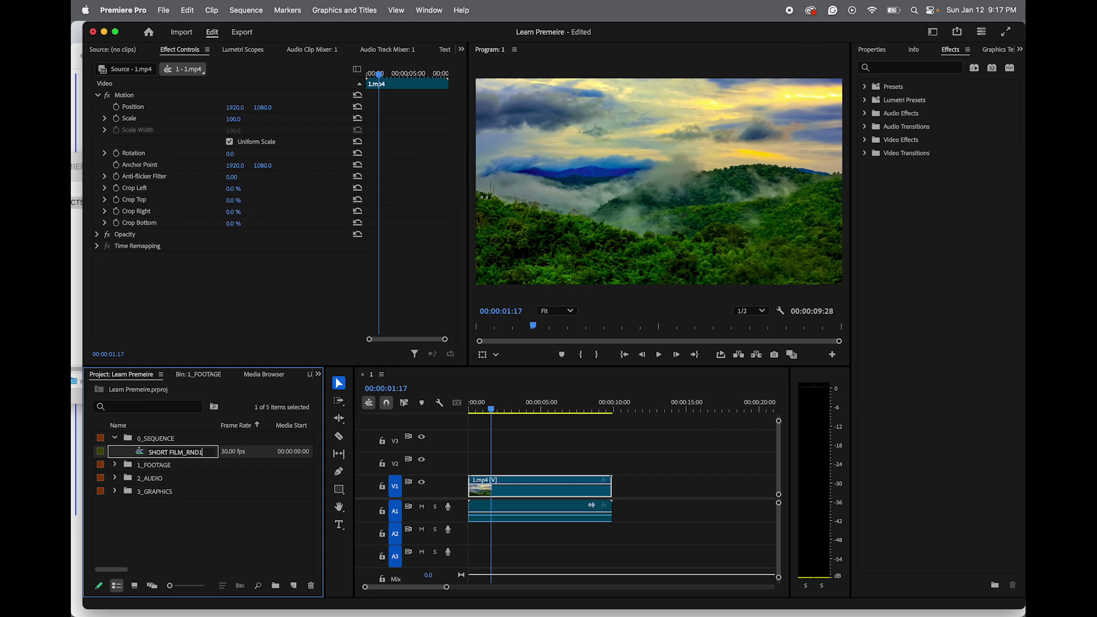
pyautogui.press('Tab')
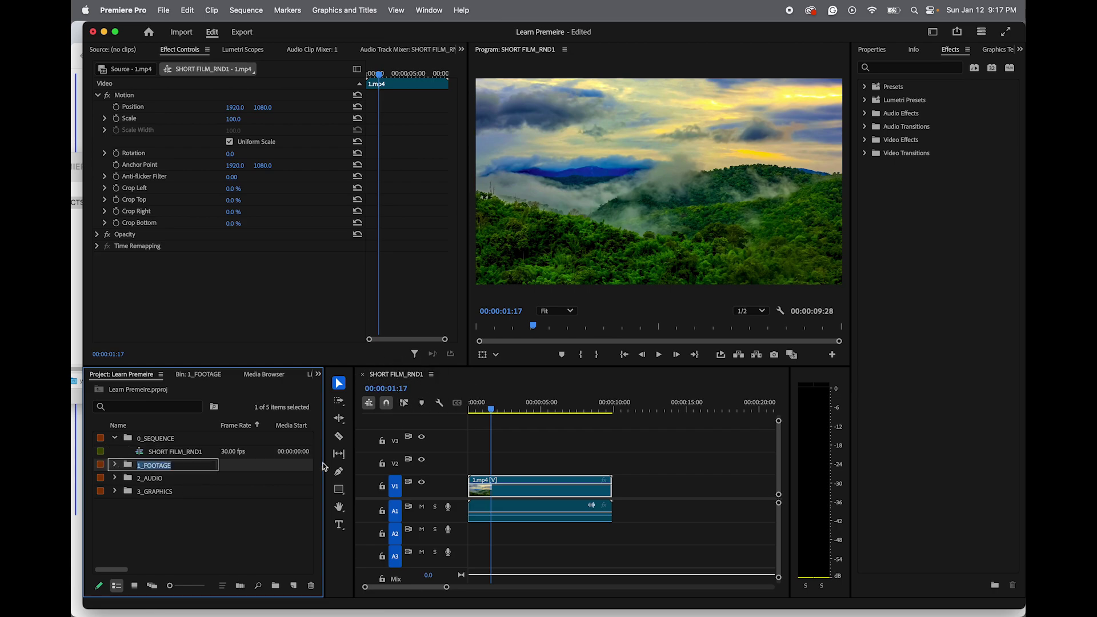
# - Duplicate the SHORT FILM_RND1 sequence as SHORT FILM_RND2 and open the copy in the timeline
pyautogui.rightClick(171, 453)
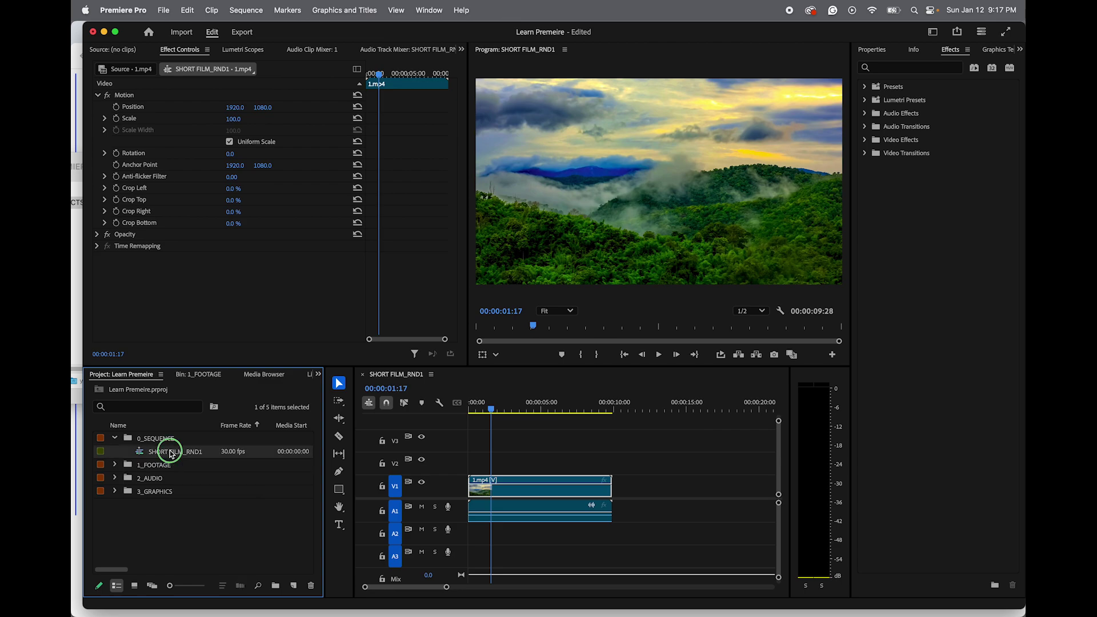
pyautogui.click(197, 517)
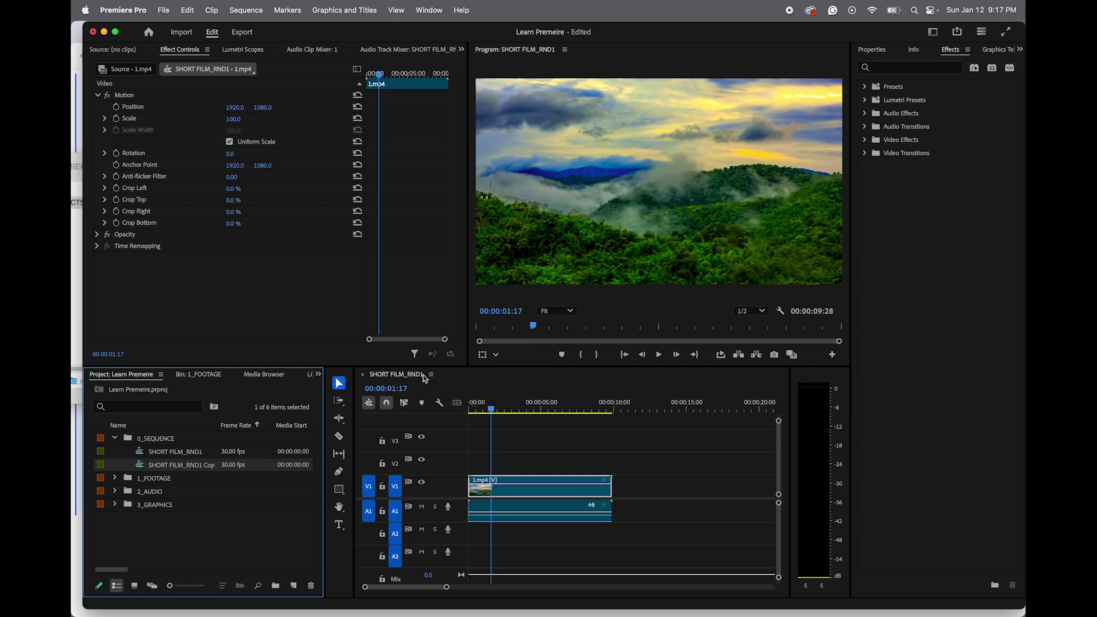
pyautogui.click(199, 471)
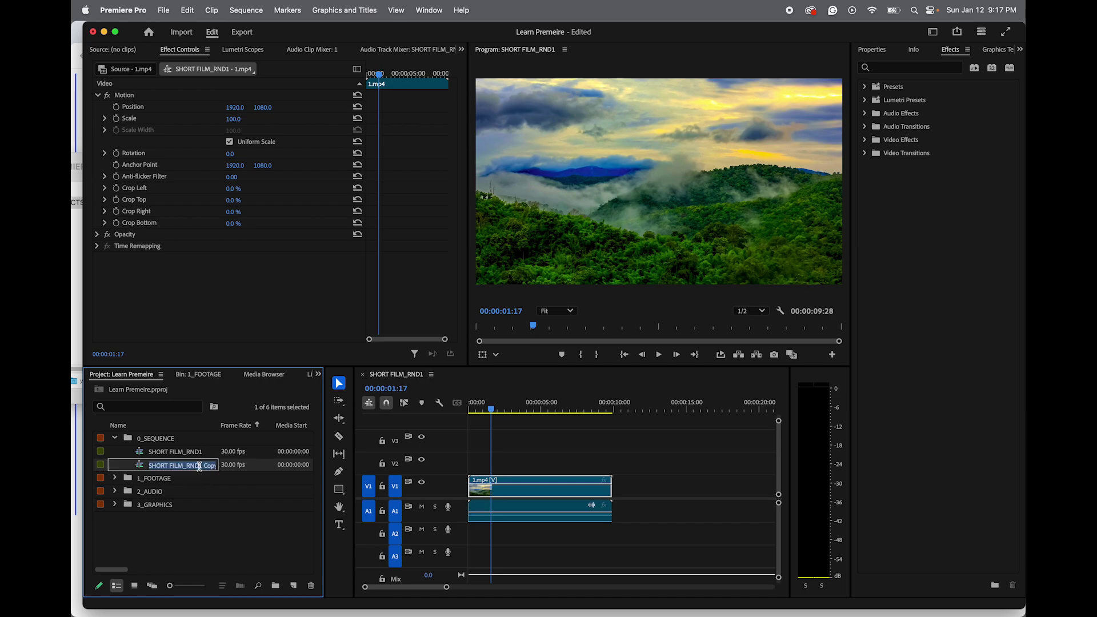
pyautogui.moveTo(200, 465); pyautogui.dragTo(253, 466)
pyautogui.write('2')
pyautogui.click(247, 468)
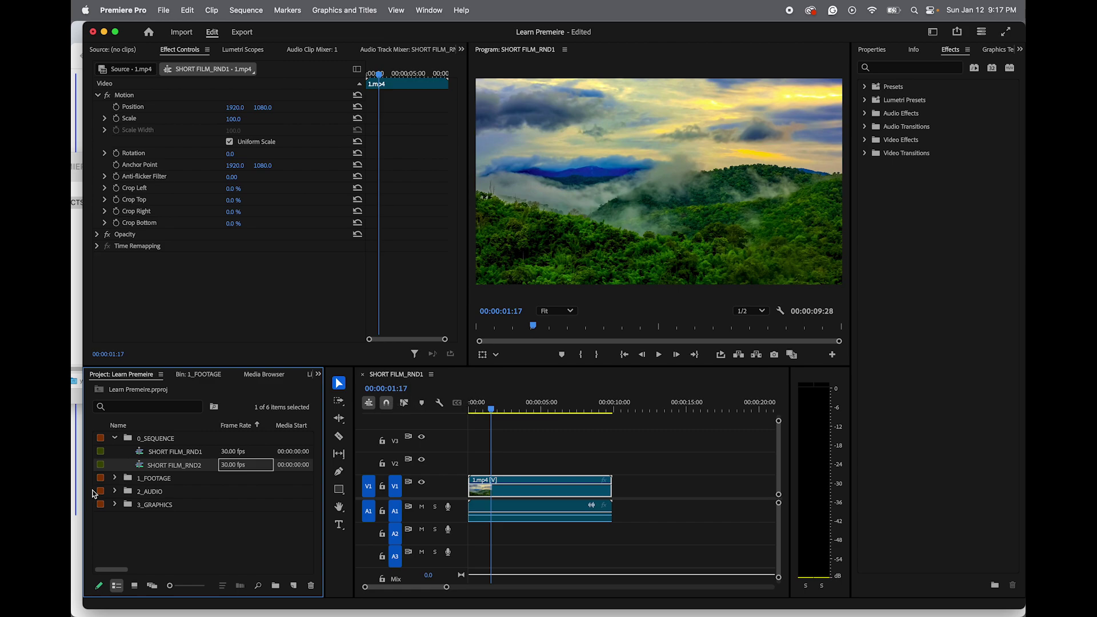
pyautogui.doubleClick(143, 470)
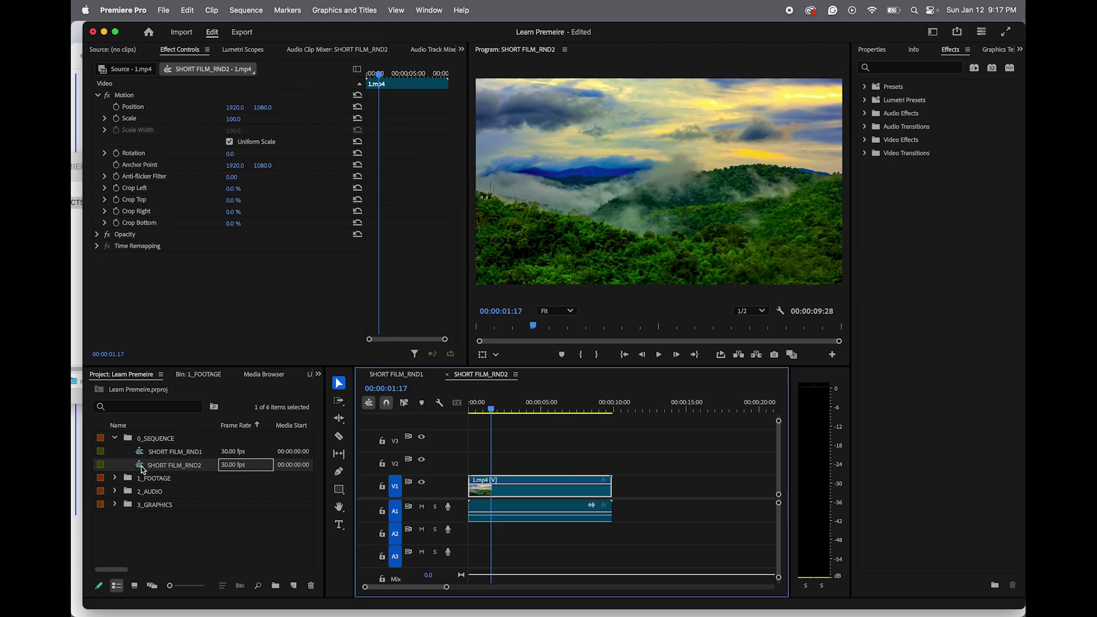
pyautogui.click(257, 522)
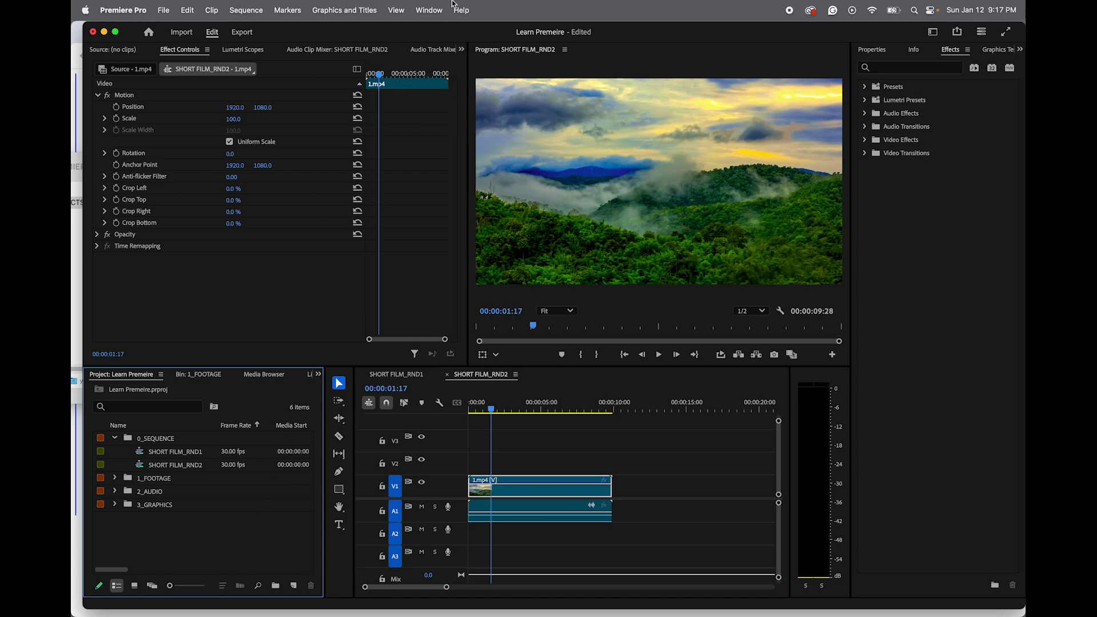
# - Look through the available workspaces and switch to the Audio workspace
pyautogui.click(430, 10)
pyautogui.moveTo(476, 32)
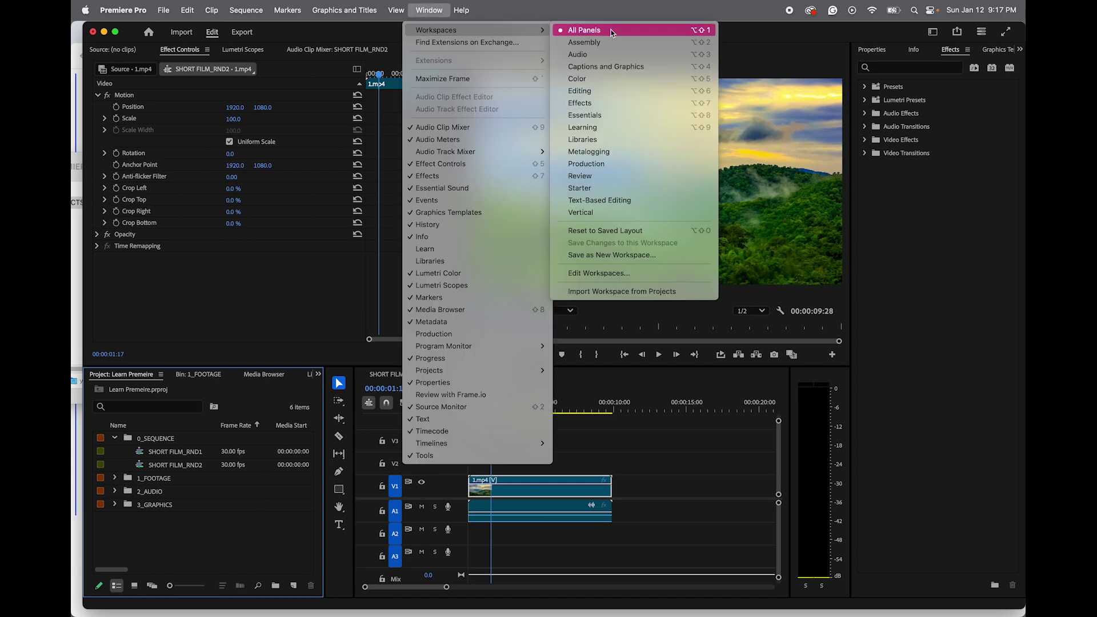
pyautogui.click(429, 11)
pyautogui.click(431, 5)
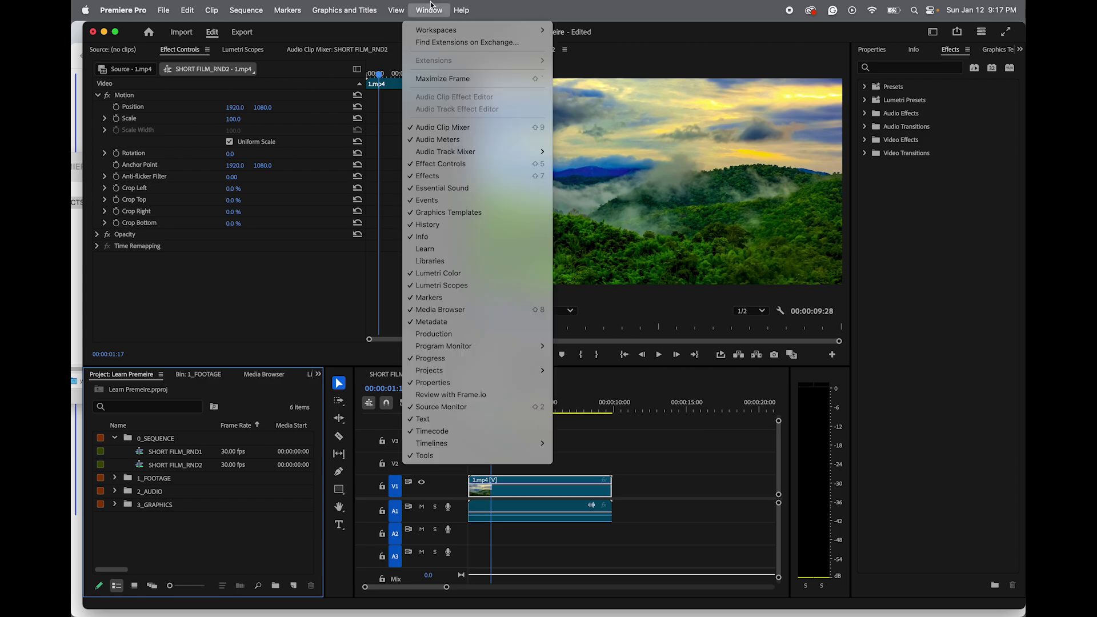
pyautogui.moveTo(440, 35)
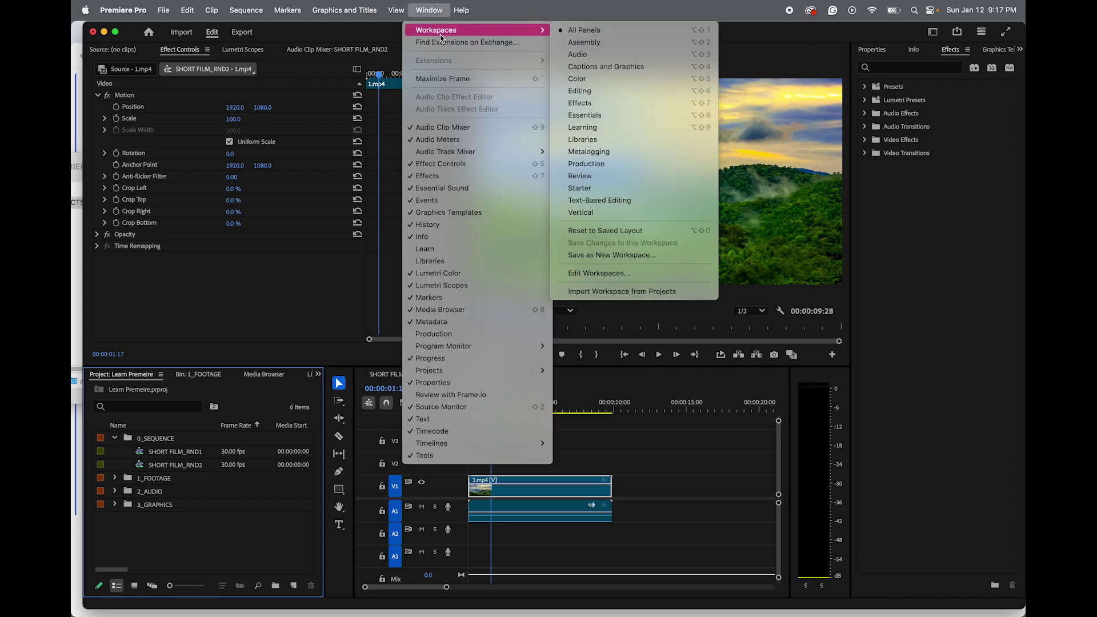
pyautogui.click(593, 51)
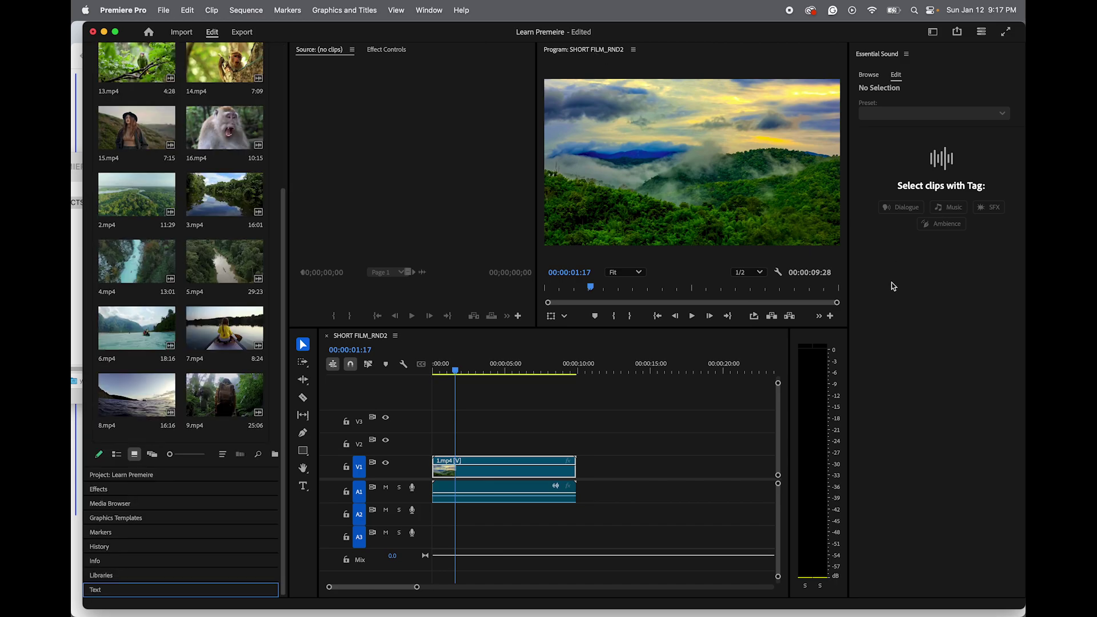
# - Tag the audio of 1.mp4 on A1 as Dialogue, and toggle Reduce Noise on and back off
pyautogui.click(500, 490)
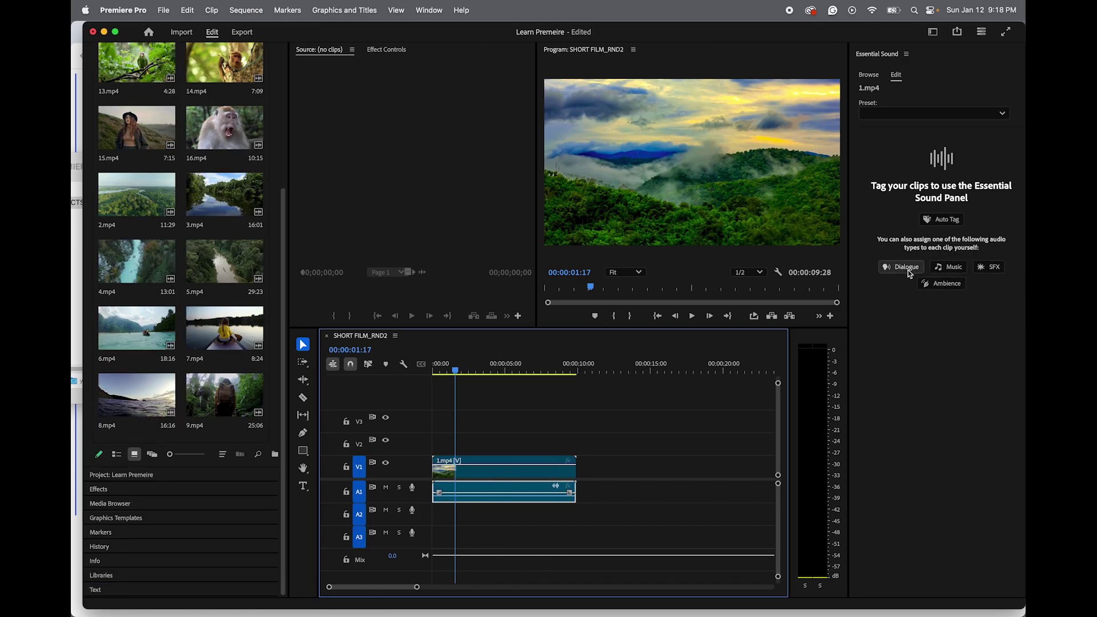
pyautogui.click(902, 267)
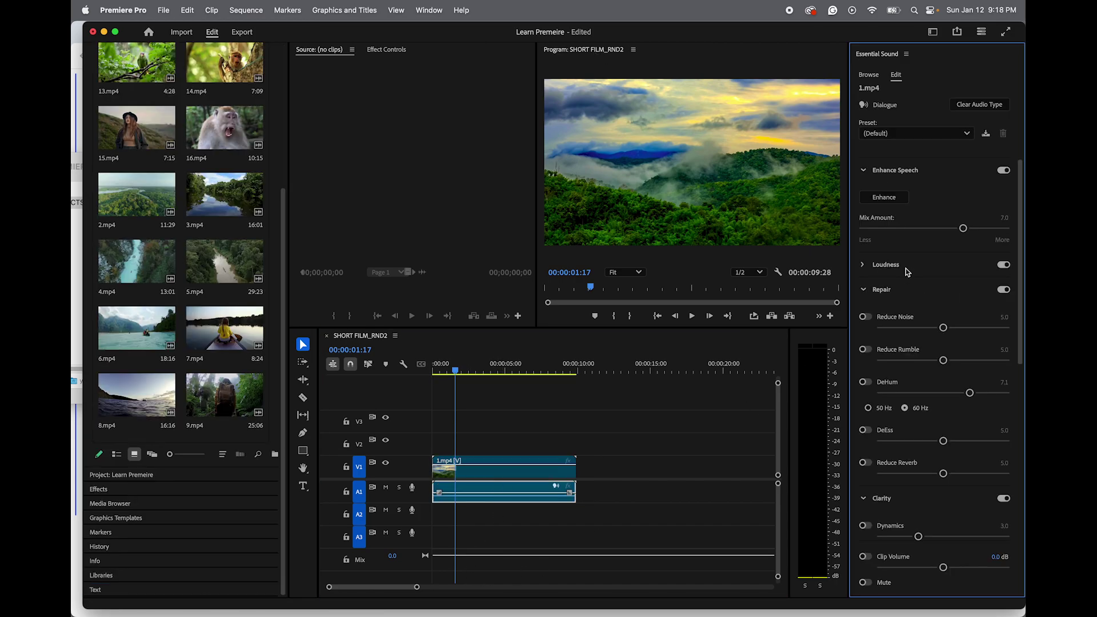
pyautogui.click(865, 317)
pyautogui.click(865, 317)
# - Switch to the Color workspace and enlarge the bin and Program monitor area by lowering its border with the timeline
pyautogui.click(429, 9)
pyautogui.moveTo(431, 30)
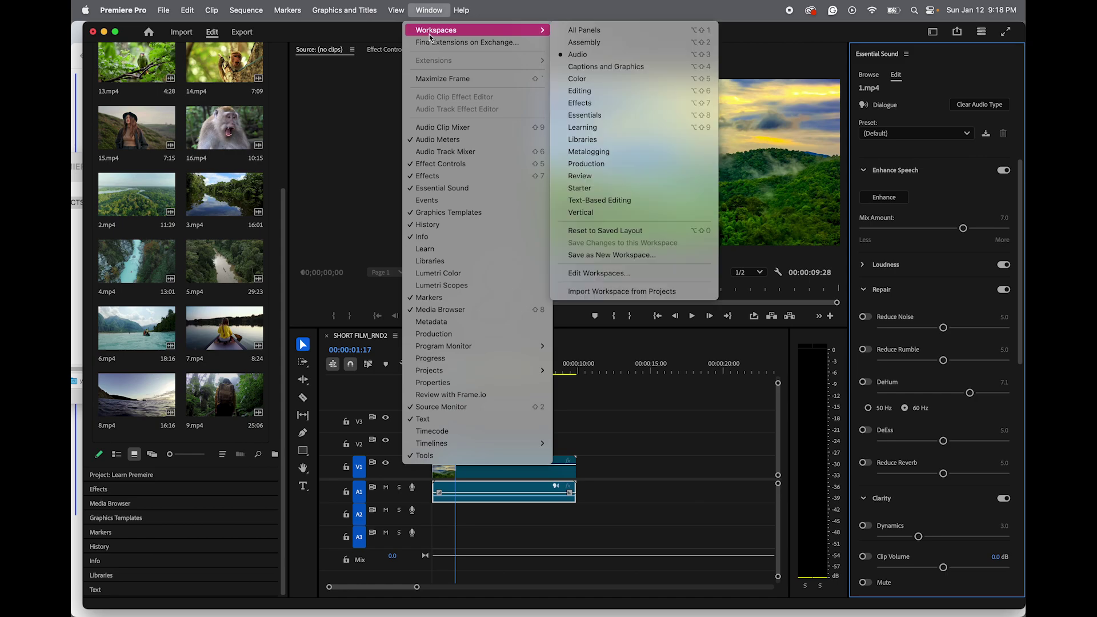
pyautogui.click(594, 80)
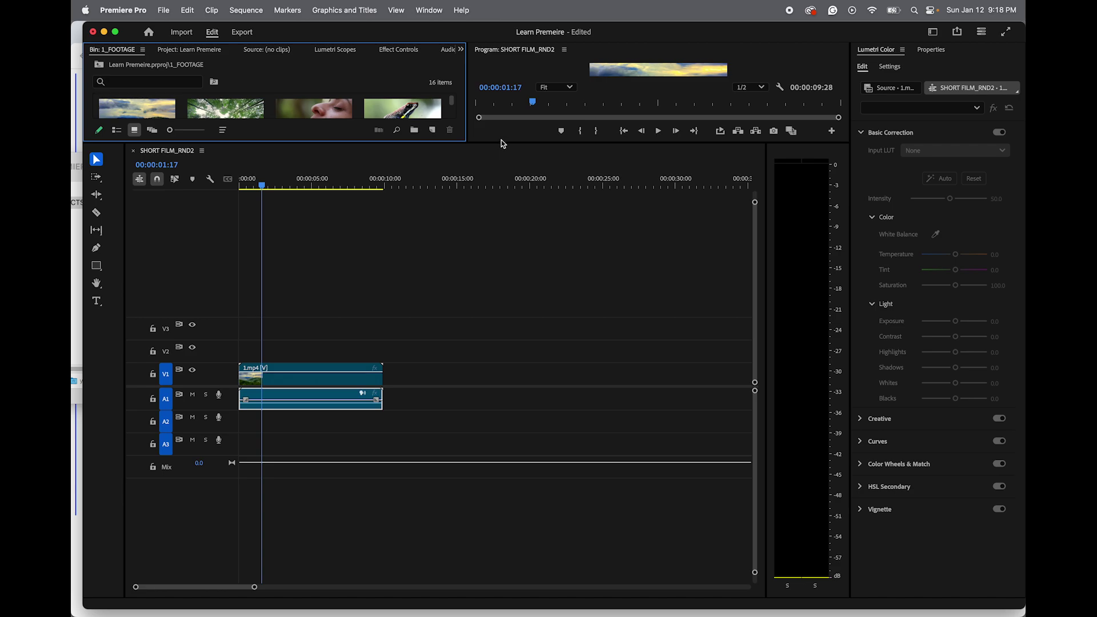
pyautogui.moveTo(502, 143); pyautogui.dragTo(517, 420)
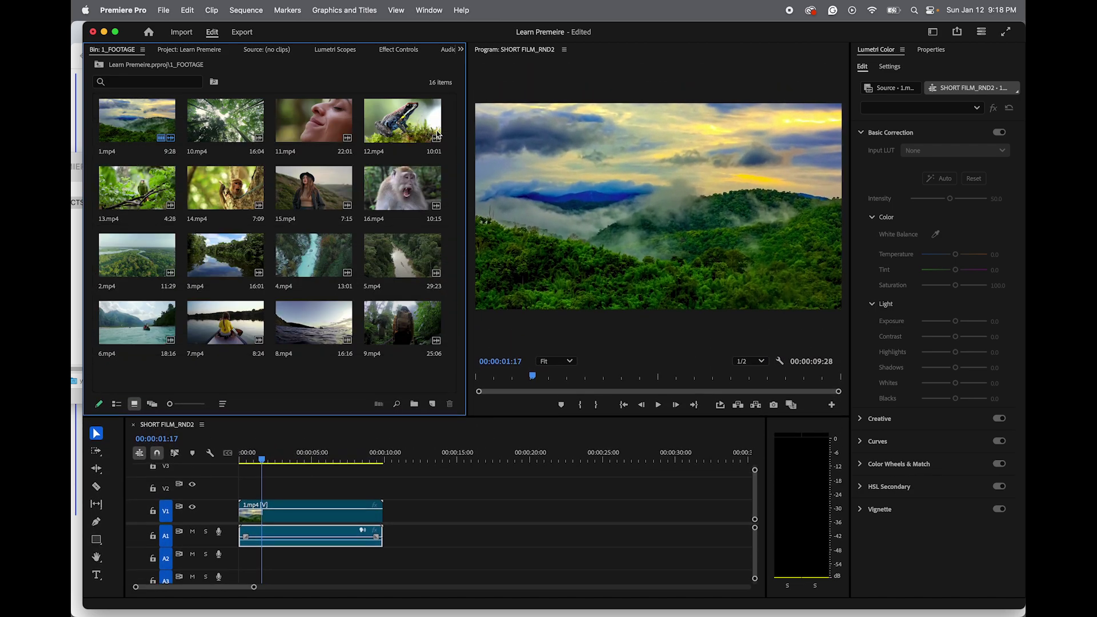
# - Reset the Color workspace to its saved layout
pyautogui.click(445, 8)
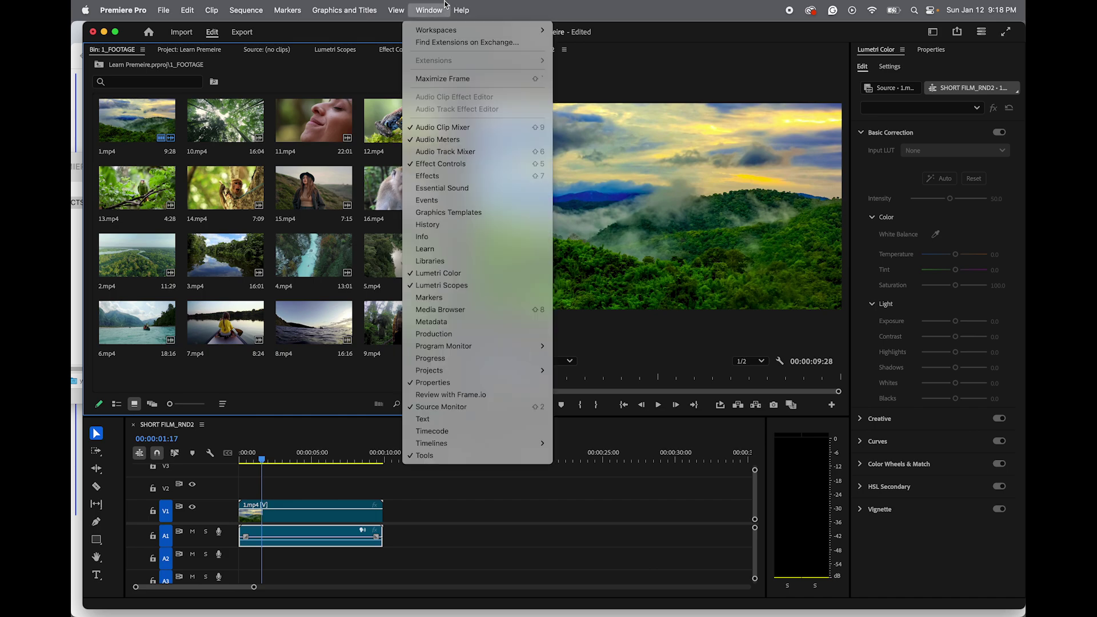
pyautogui.moveTo(447, 32)
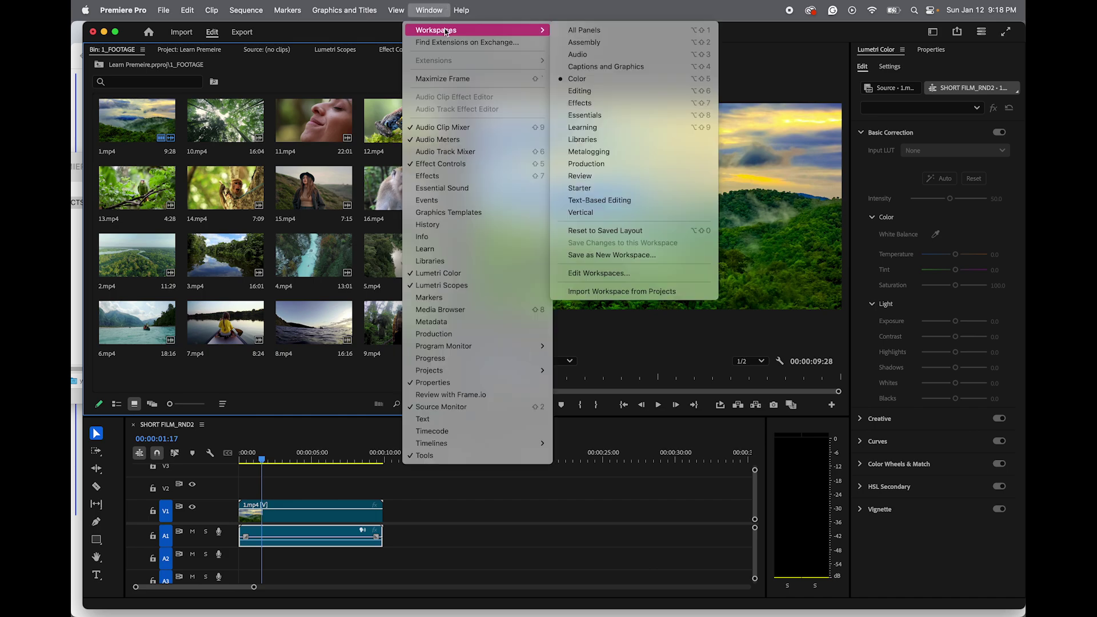
pyautogui.click(636, 231)
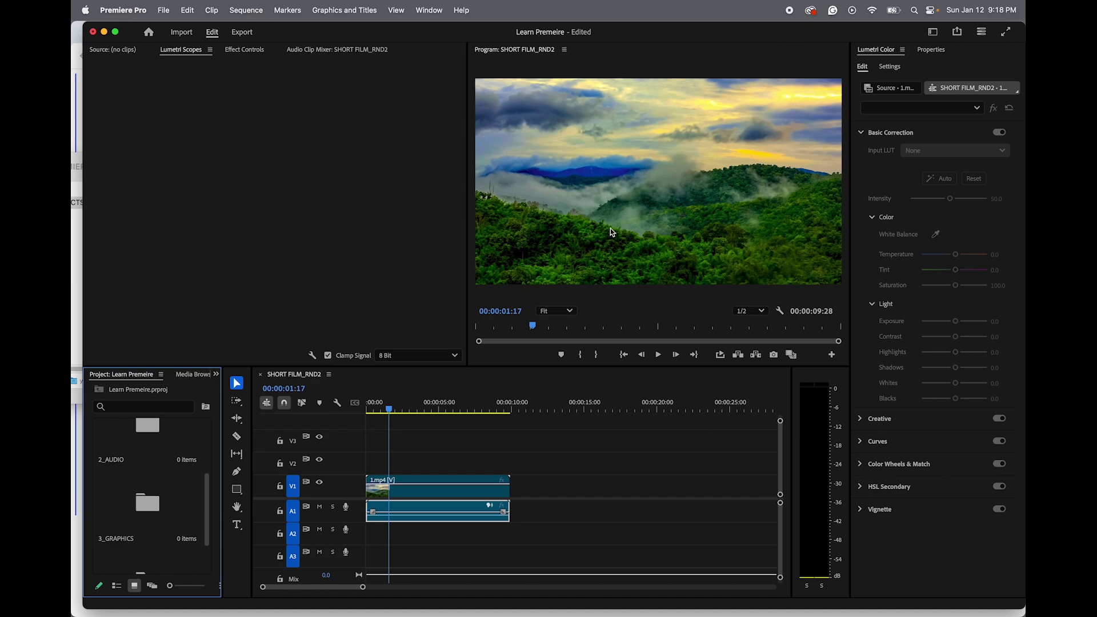
# - Warm up the 1.mp4 video clip on V1 in Lumetri Color with Temperature 88.3 and Tint 25.0
pyautogui.click(448, 490)
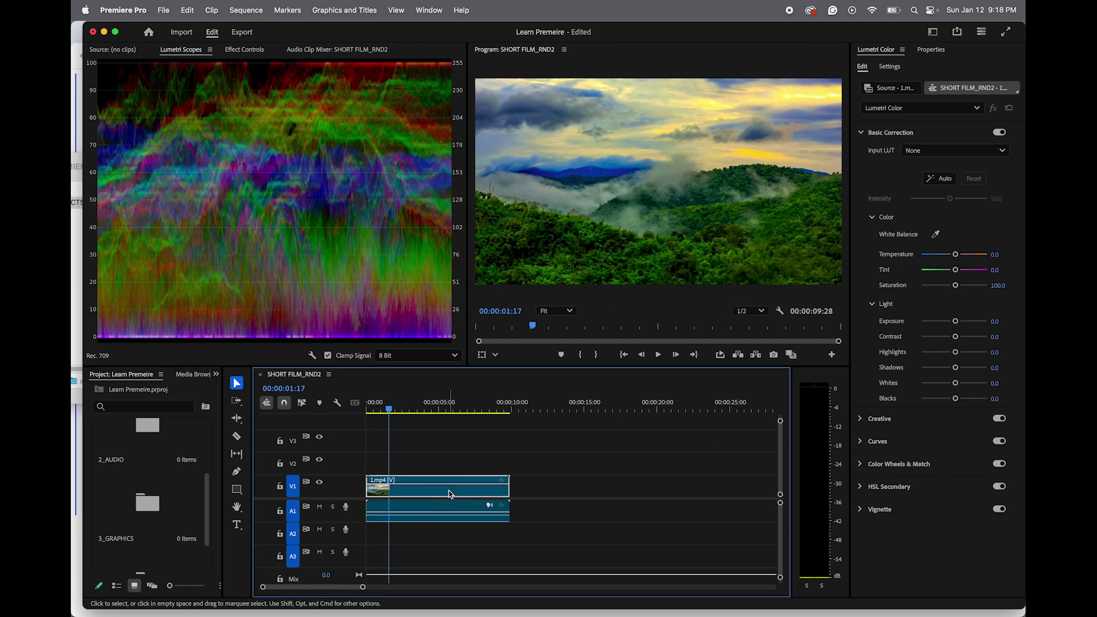
pyautogui.moveTo(955, 254); pyautogui.dragTo(964, 275)
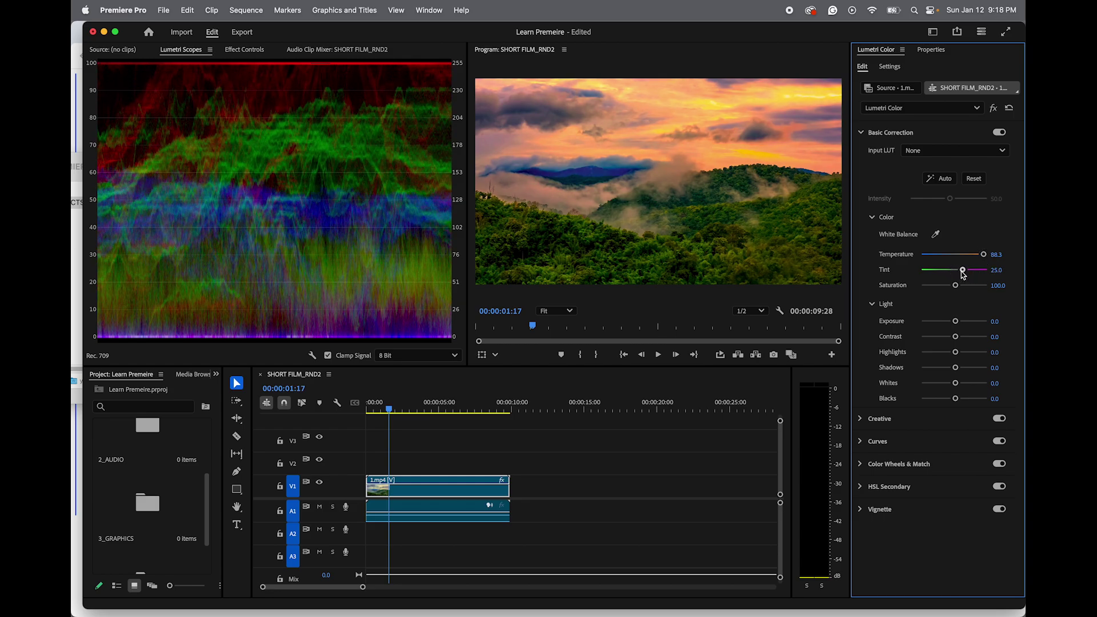
# - Switch to the Captions and Graphics workspace
pyautogui.click(429, 11)
pyautogui.moveTo(431, 31)
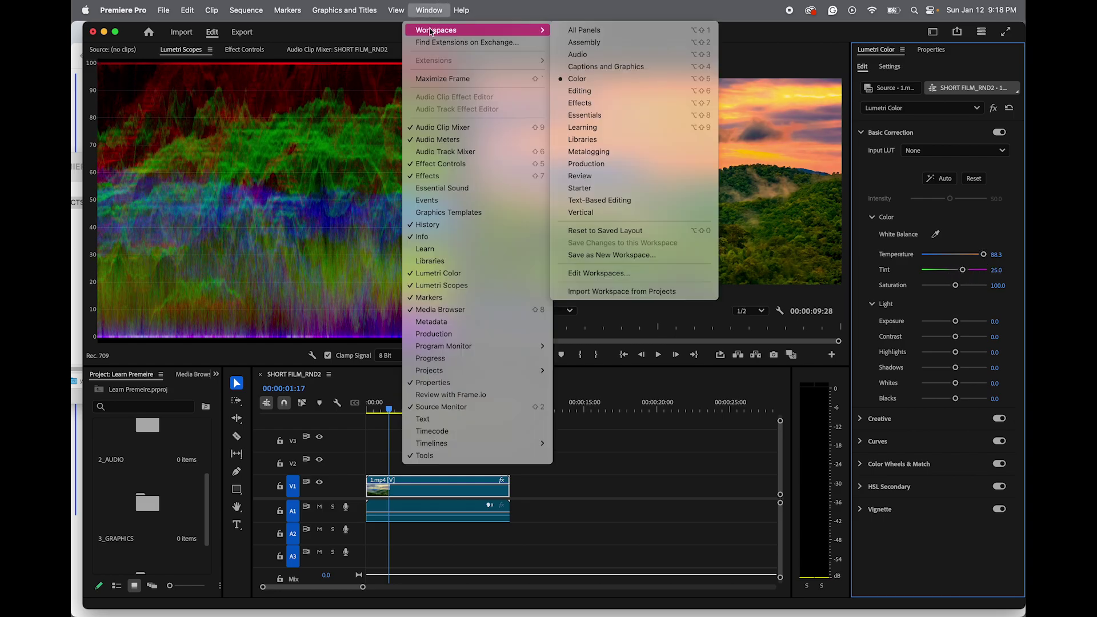
pyautogui.click(597, 66)
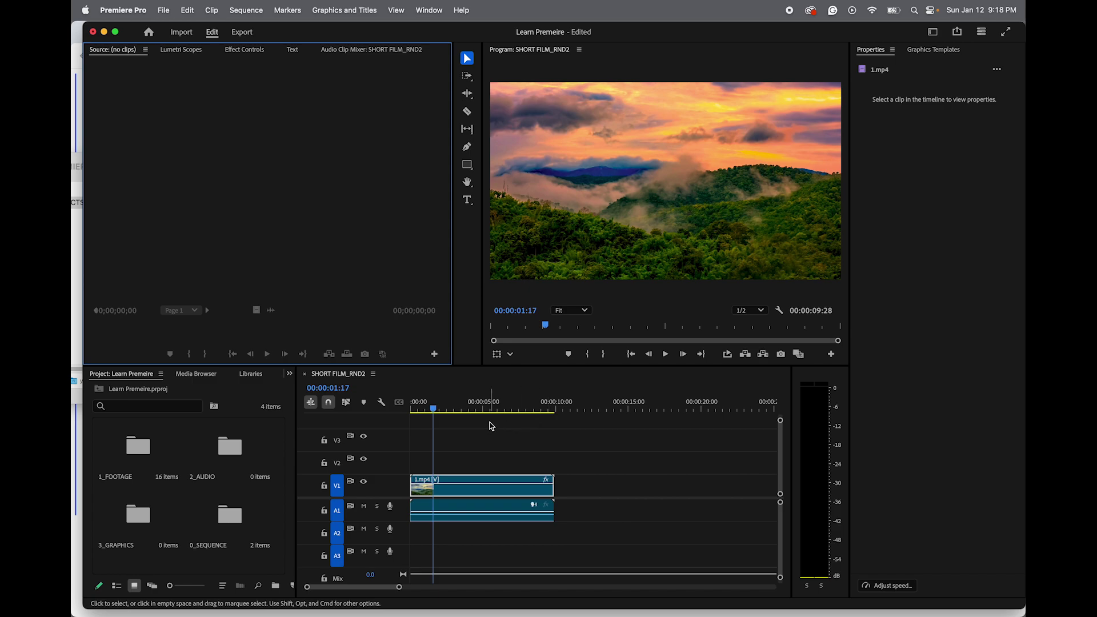
# - Add the title text "The Jungle" over the 1.mp4 clip at 00:00:01:17
pyautogui.click(467, 200)
pyautogui.click(609, 154)
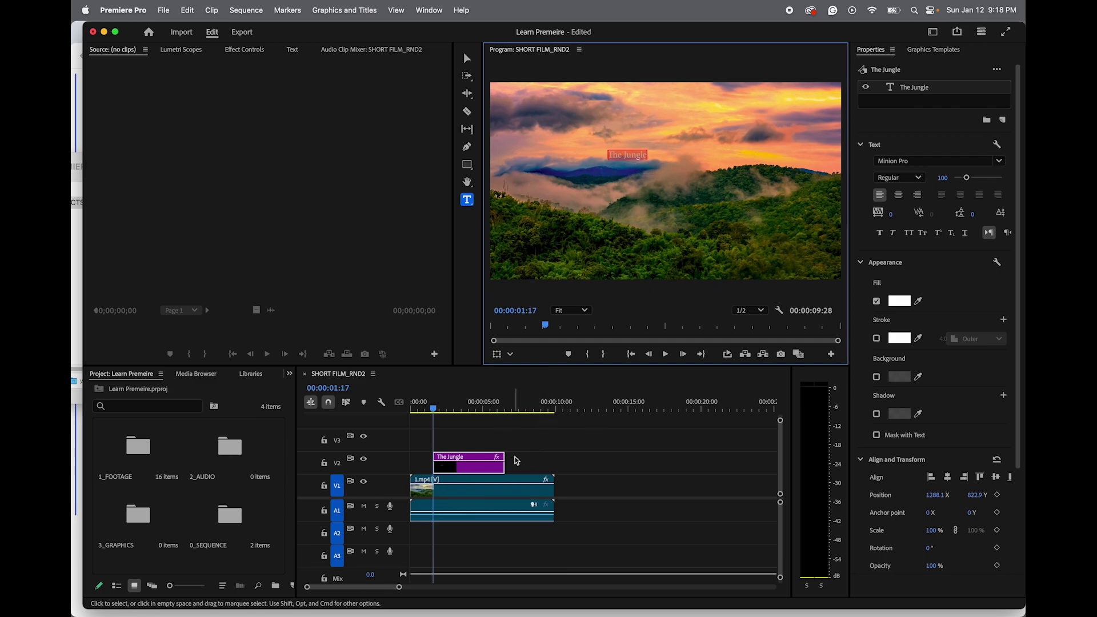
# - Extend the title text to read "The Jungle direct edited"
pyautogui.click(636, 153)
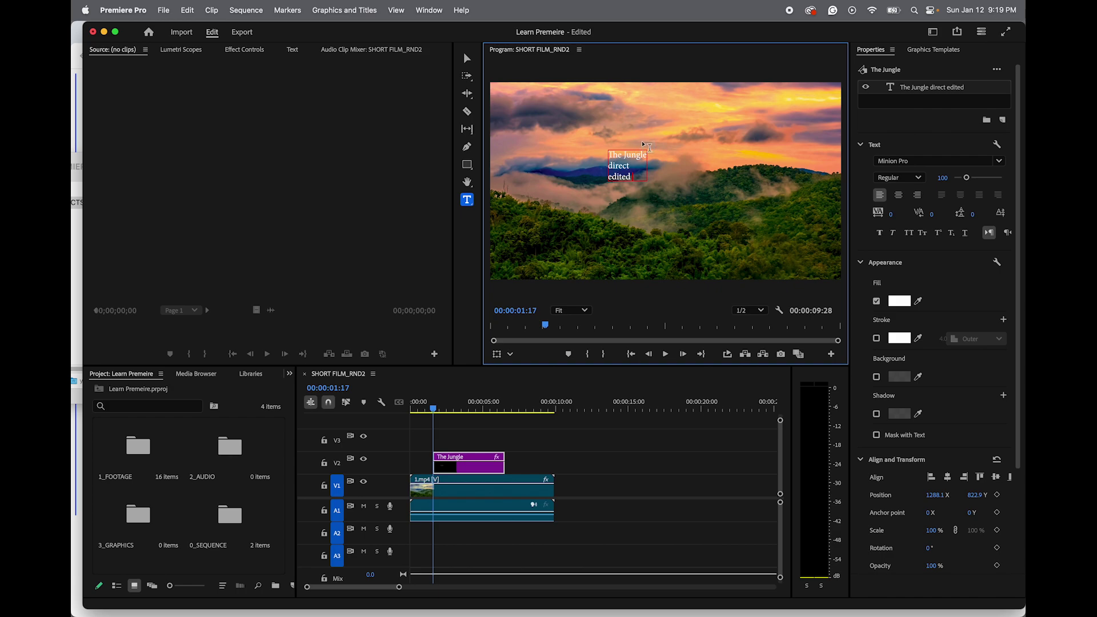
pyautogui.click(517, 459)
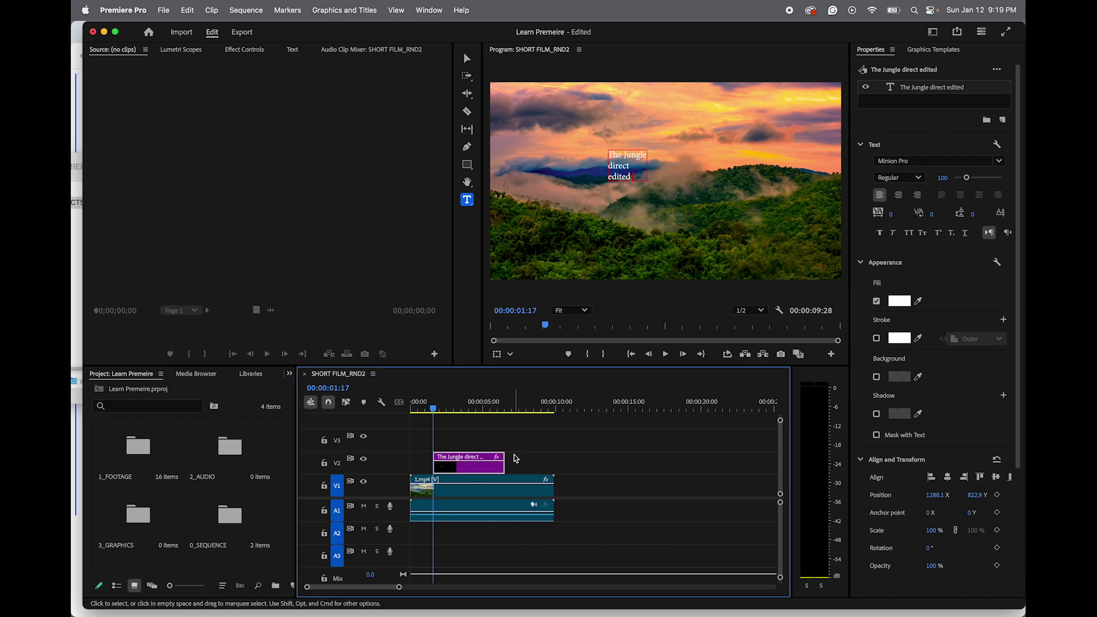
pyautogui.click(546, 463)
# - Try the Roll option on the title graphic, scrub through the rolling text, and turn Roll off again
pyautogui.click(477, 467)
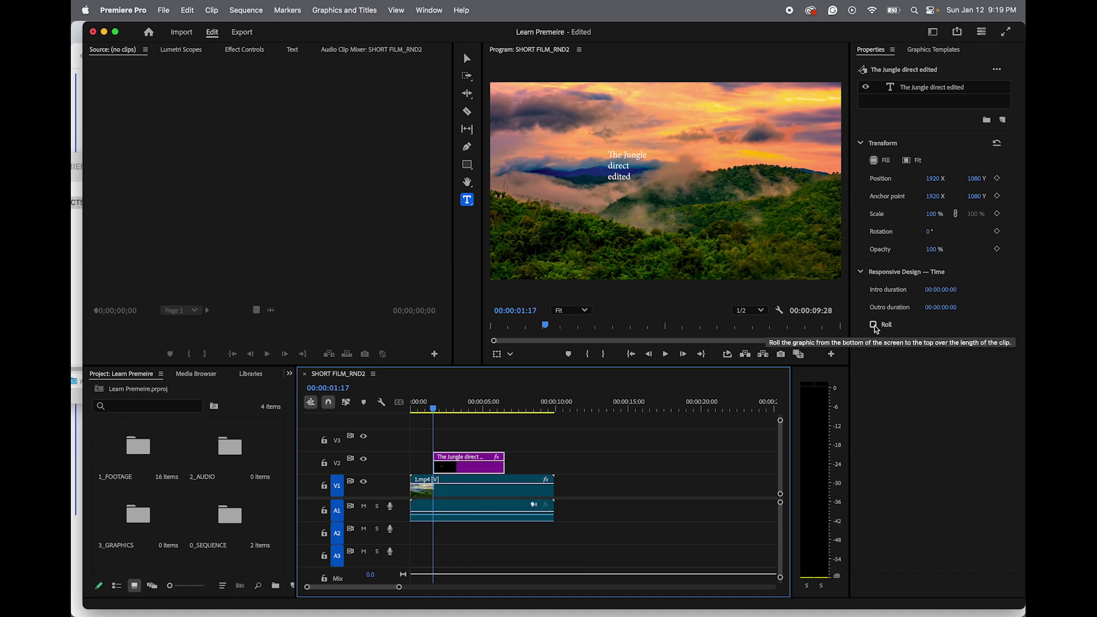
pyautogui.click(874, 325)
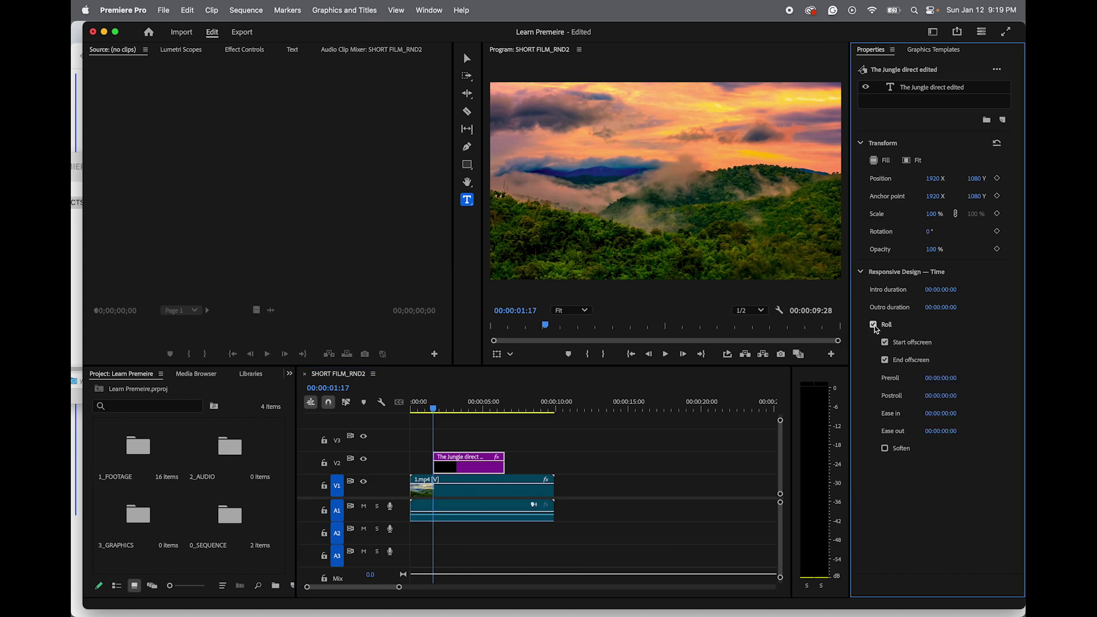
pyautogui.click(441, 408)
pyautogui.moveTo(441, 409)
pyautogui.mouseDown()
pyautogui.moveTo(507, 406)
pyautogui.moveTo(436, 408)
pyautogui.mouseUp()
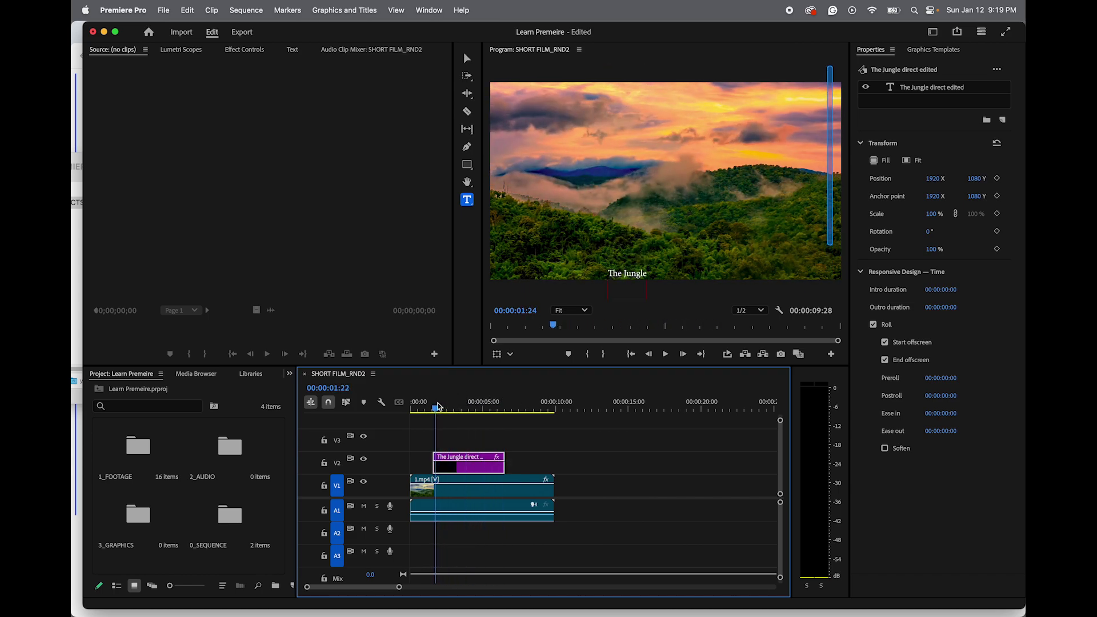
pyautogui.click(873, 324)
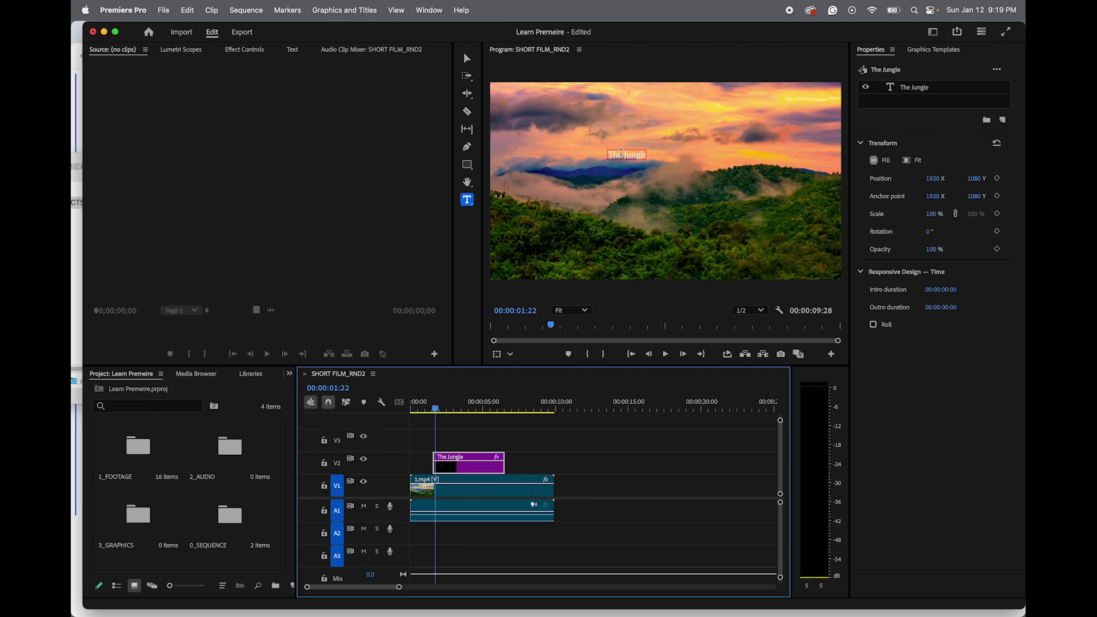
# - Set the font of "The Jungle" title to No Fear and center-align its text
pyautogui.click(621, 154)
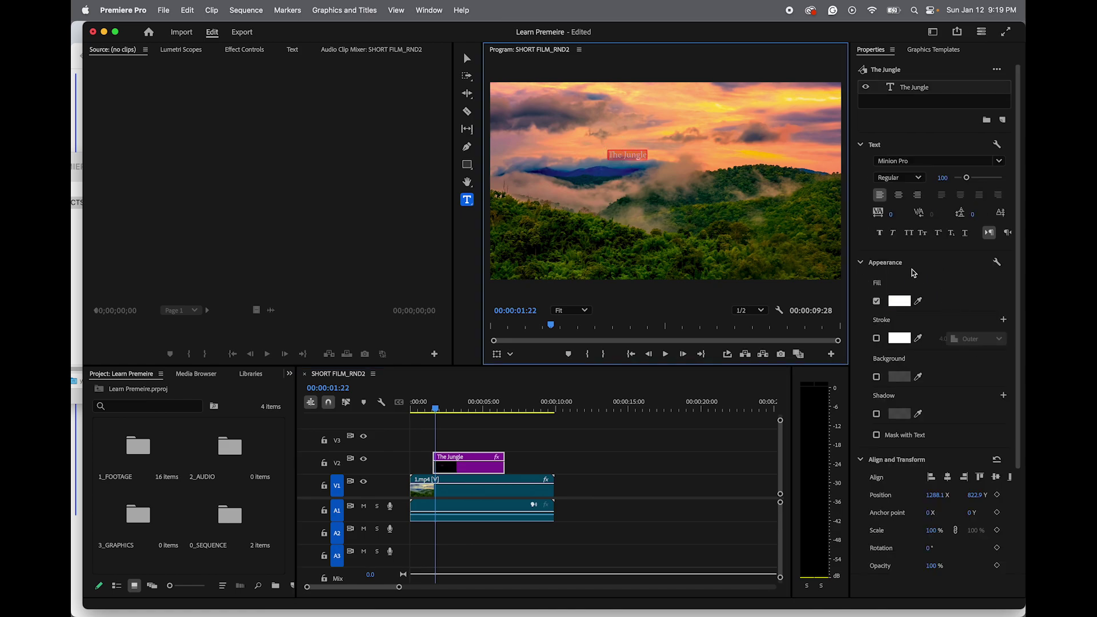
pyautogui.click(907, 160)
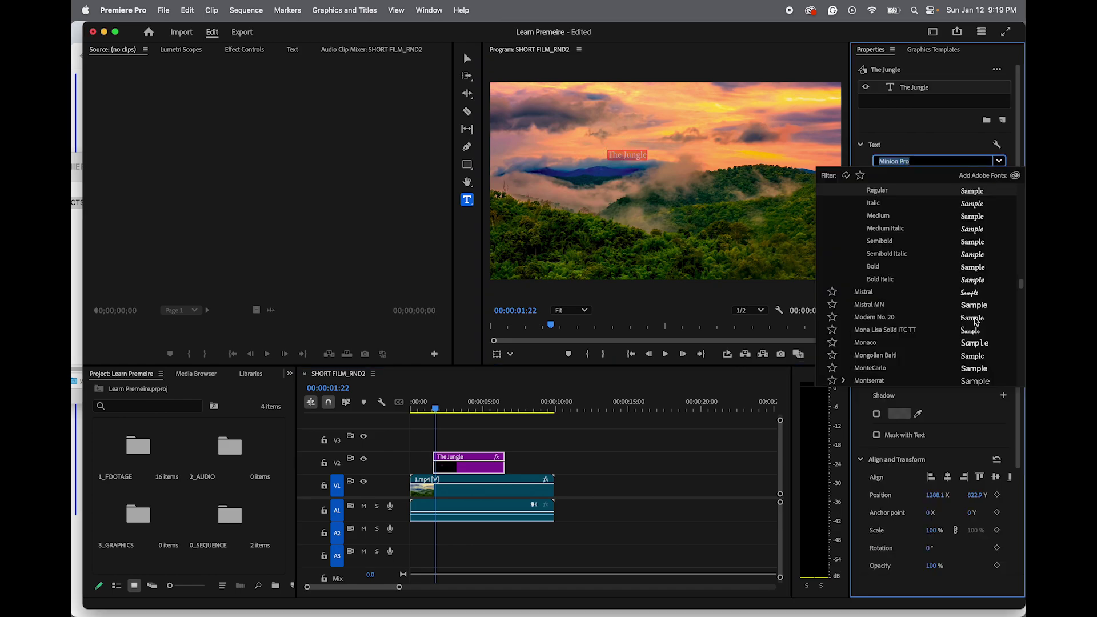
pyautogui.scroll(-3, 987, 341)
pyautogui.scroll(-10, 987, 341)
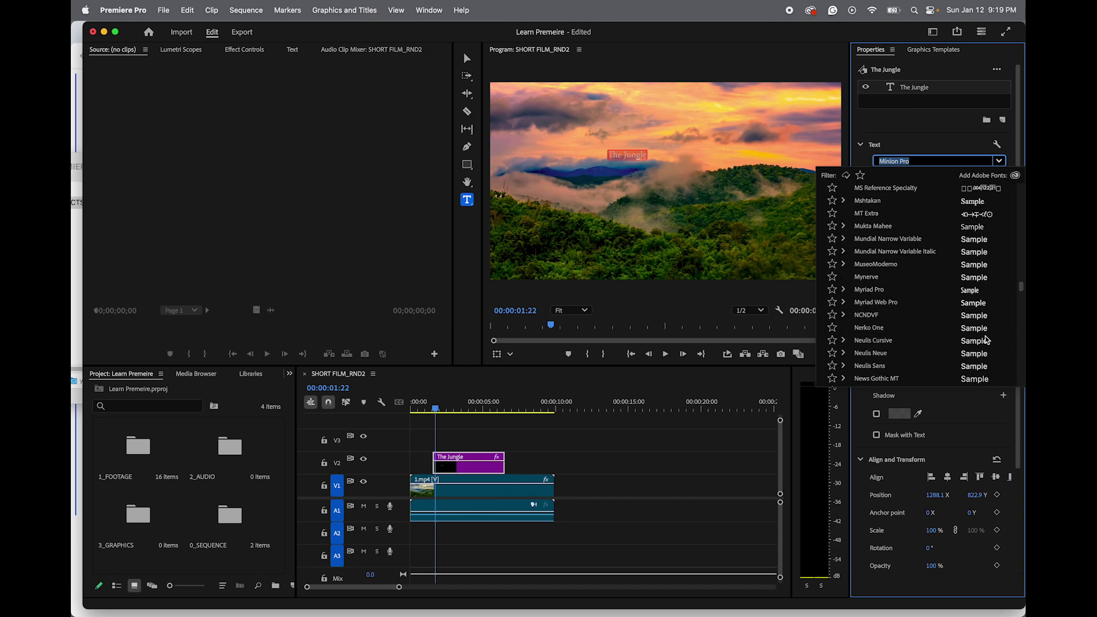
pyautogui.click(973, 337)
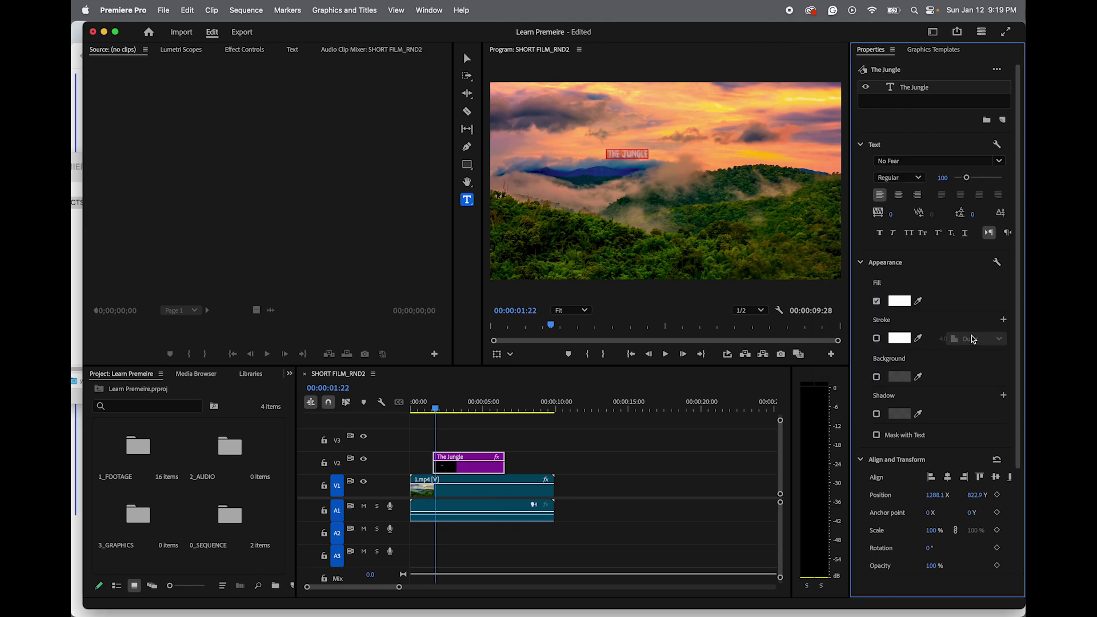
pyautogui.click(899, 195)
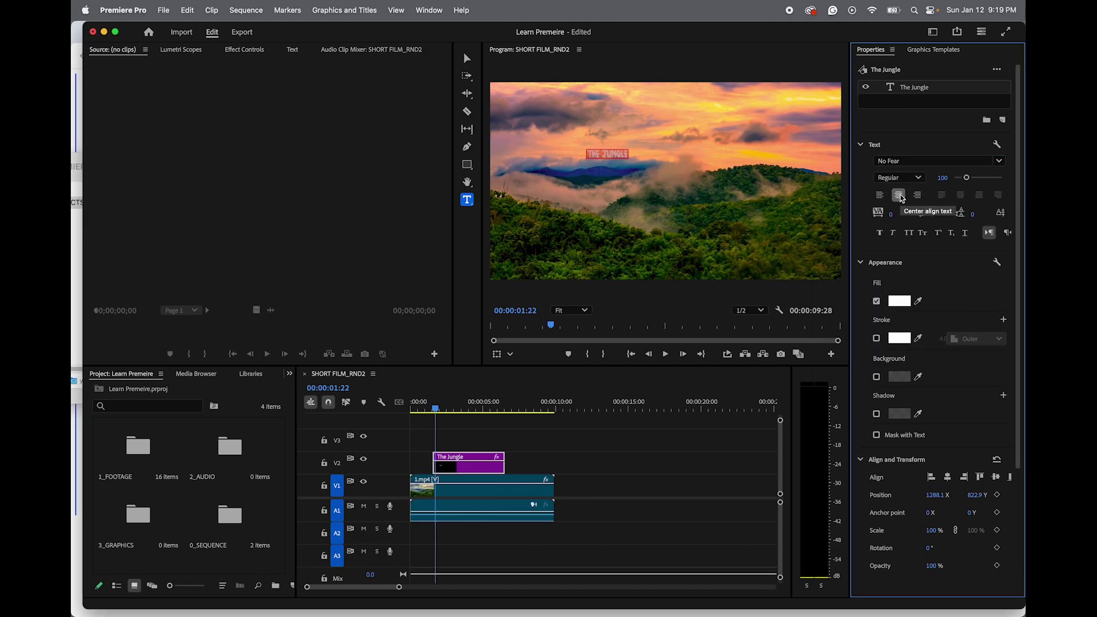
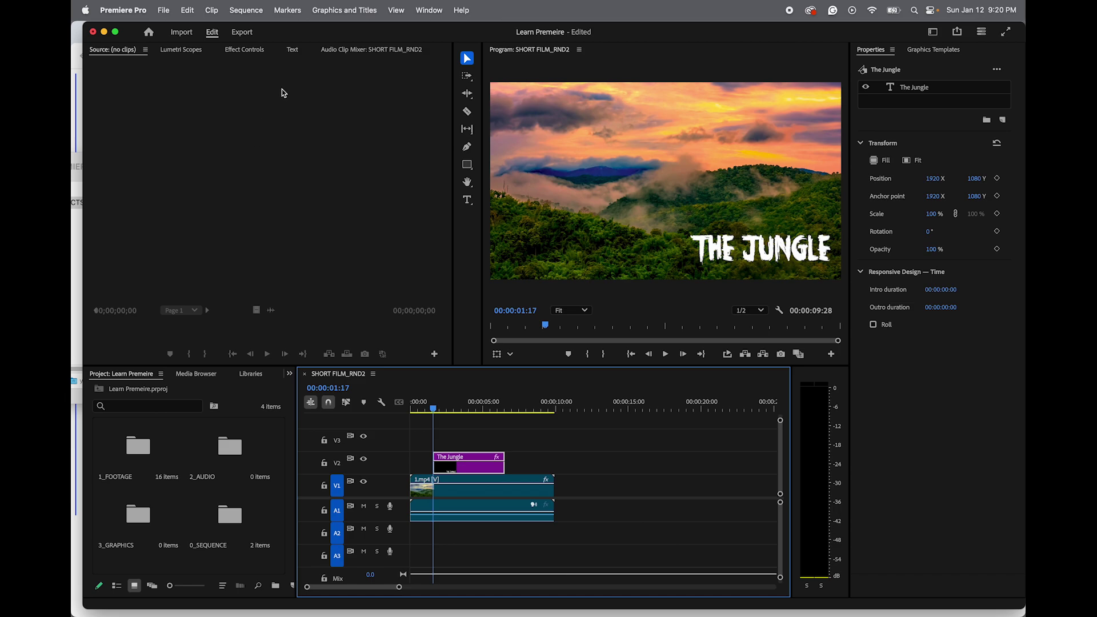
# - Keyframe the title's motion Position and Scale at 00:00:02:17, and return the playhead to 00:00:01:17
pyautogui.click(246, 51)
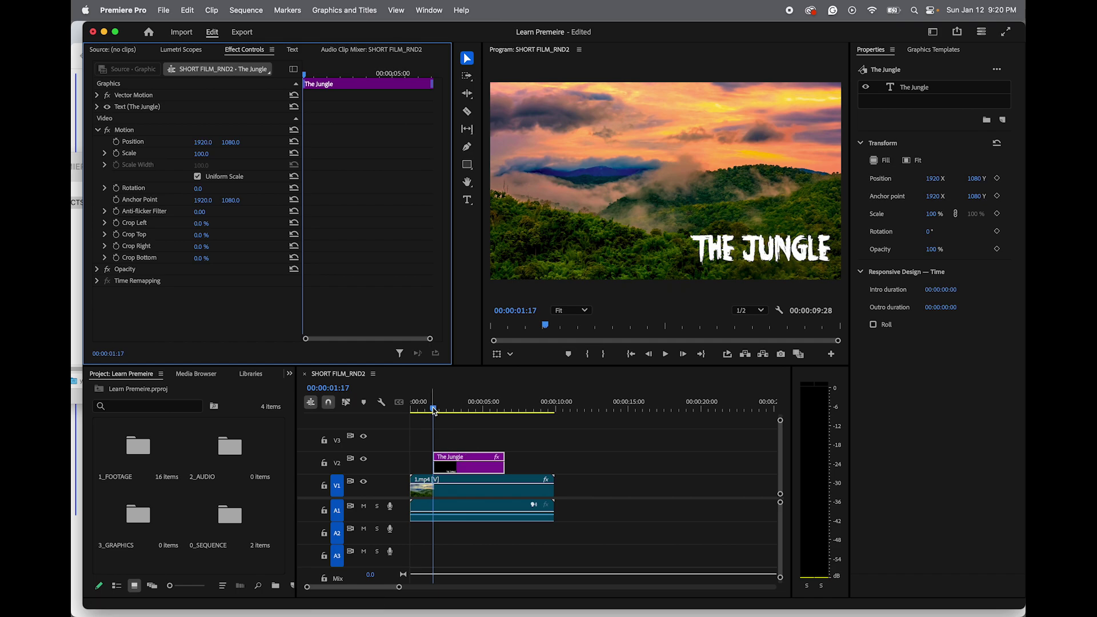
pyautogui.moveTo(434, 410)
pyautogui.mouseDown()
pyautogui.moveTo(463, 410)
pyautogui.moveTo(449, 409)
pyautogui.mouseUp()
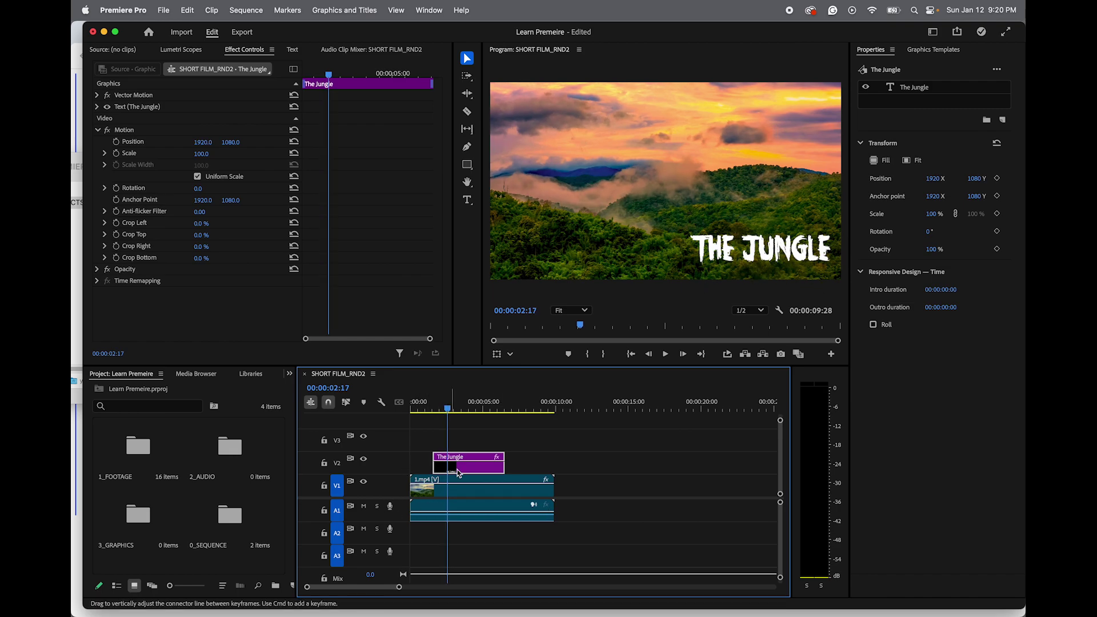
pyautogui.click(117, 154)
pyautogui.click(117, 142)
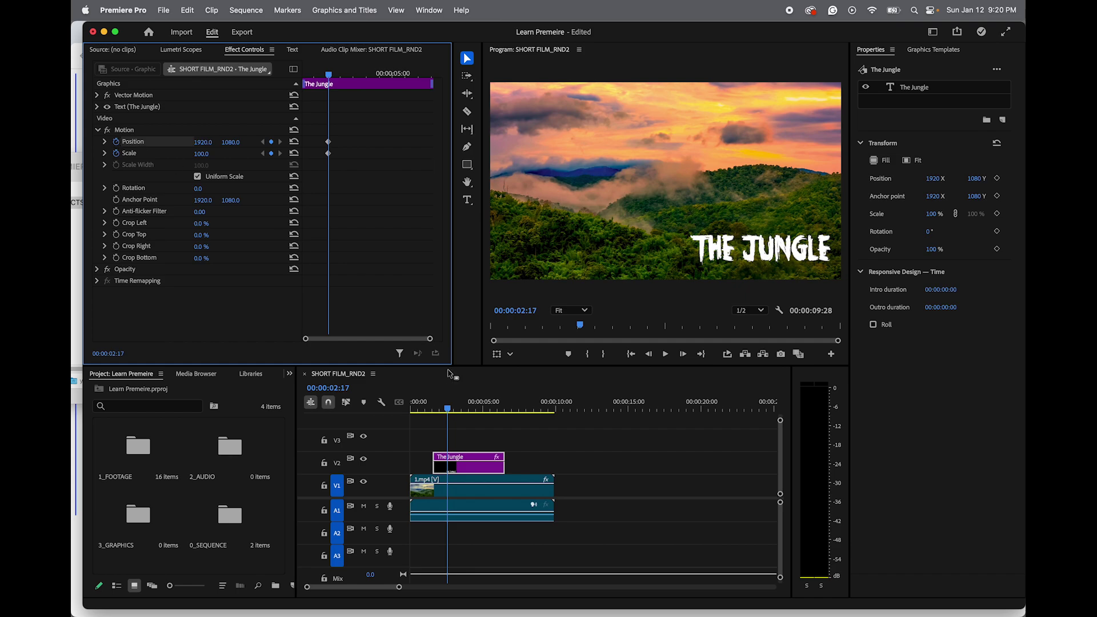
pyautogui.moveTo(449, 409); pyautogui.dragTo(435, 411)
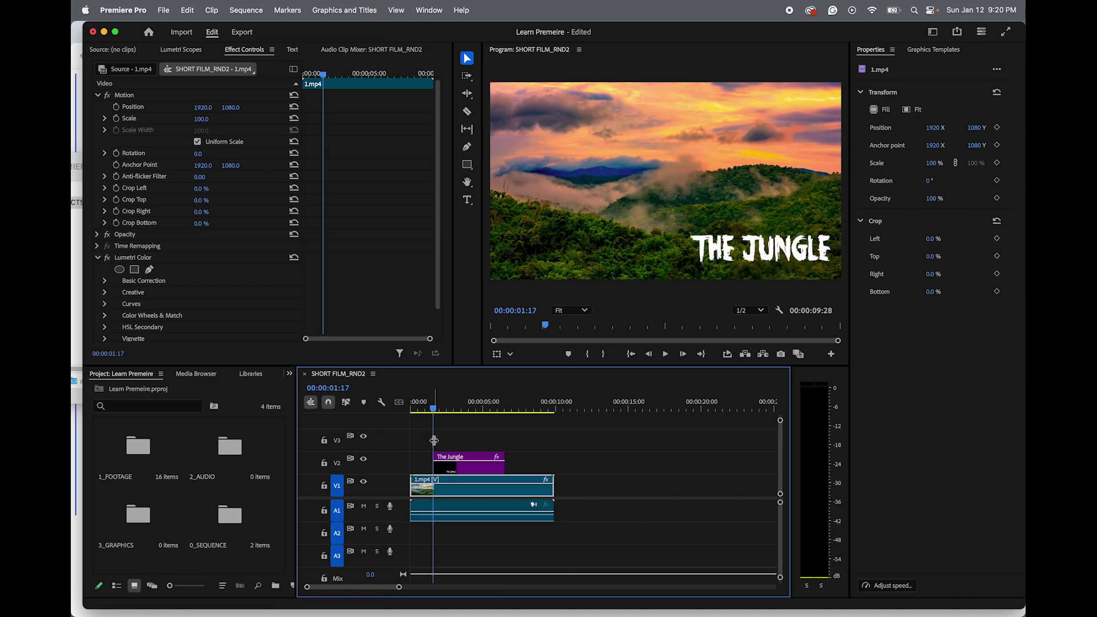
pyautogui.click(201, 119)
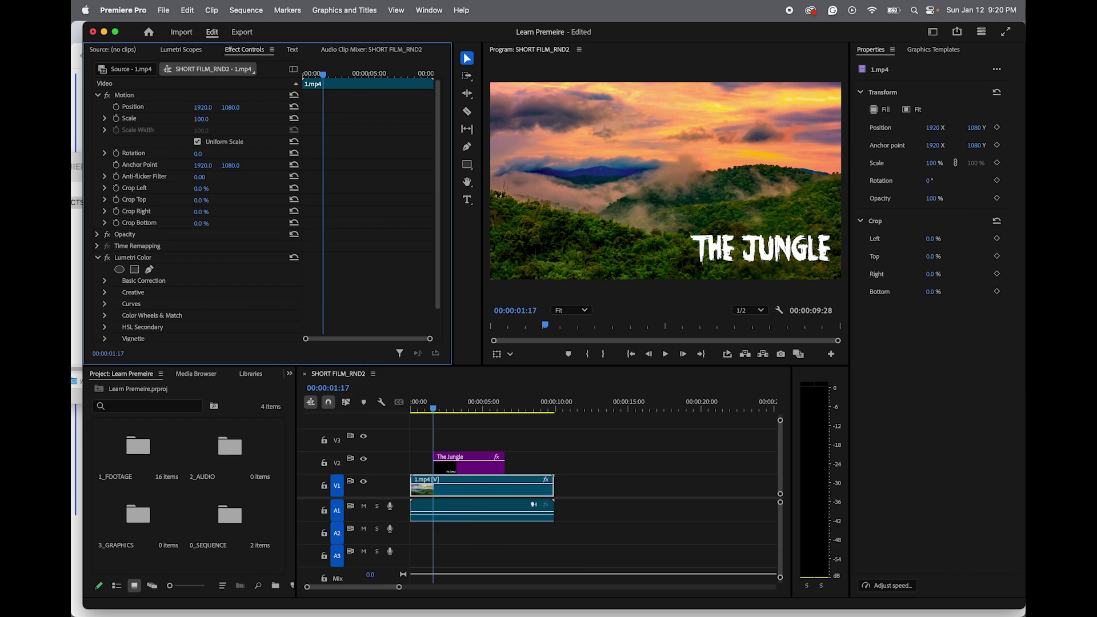
pyautogui.moveTo(202, 119); pyautogui.dragTo(194, 118)
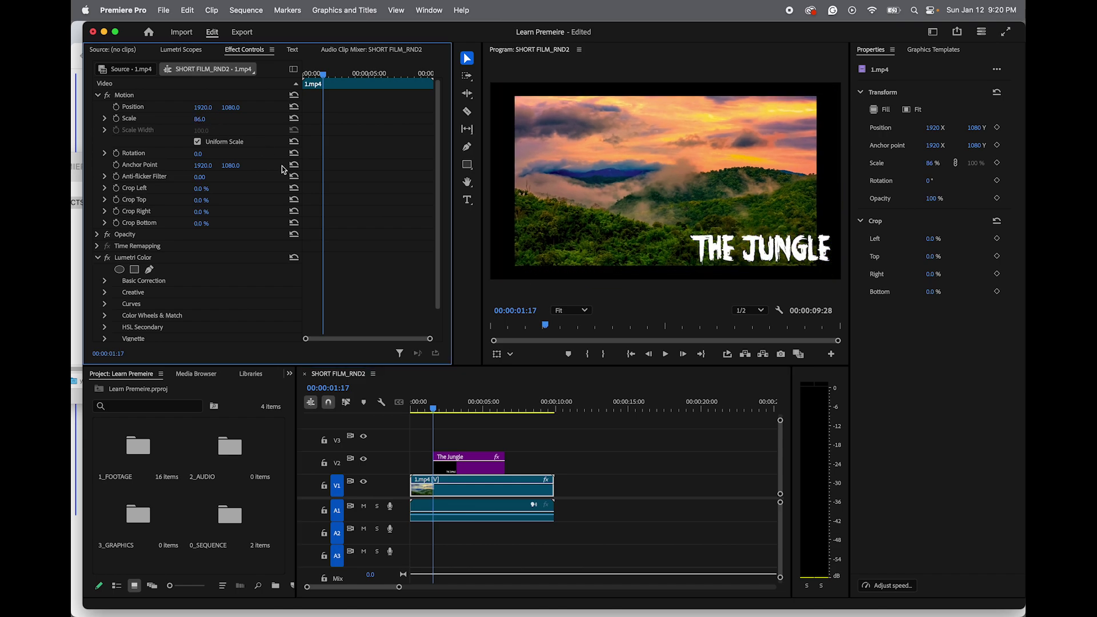
pyautogui.press('super+z')
pyautogui.press('super+z')
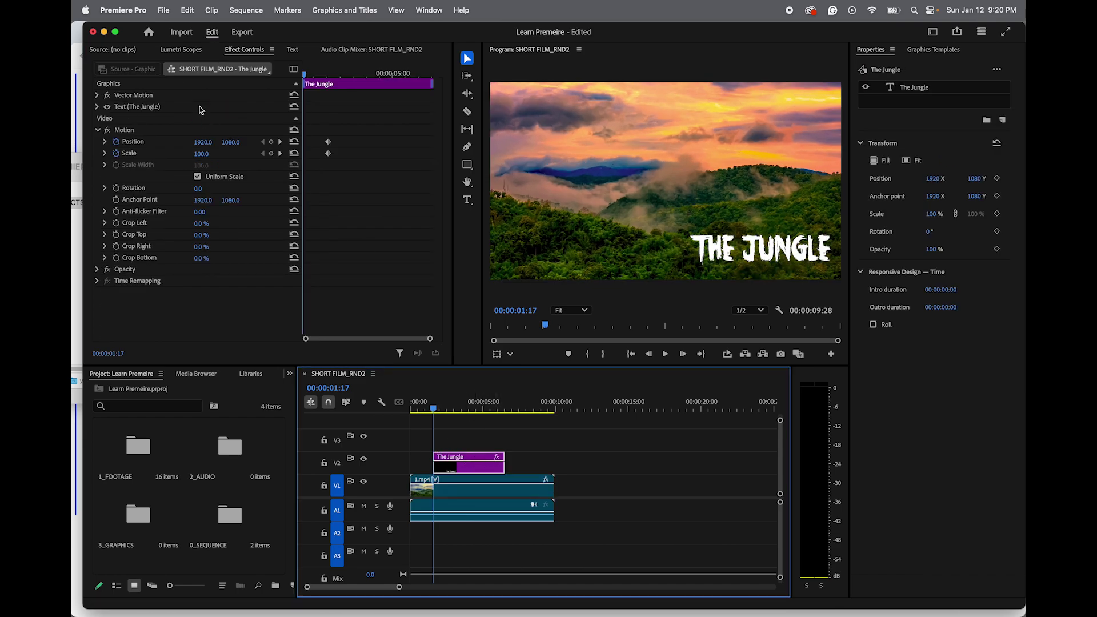
# - Set the title's Scale to 0 at 00:00:01:17 and play back its scale-up animation
pyautogui.moveTo(203, 154); pyautogui.dragTo(153, 155)
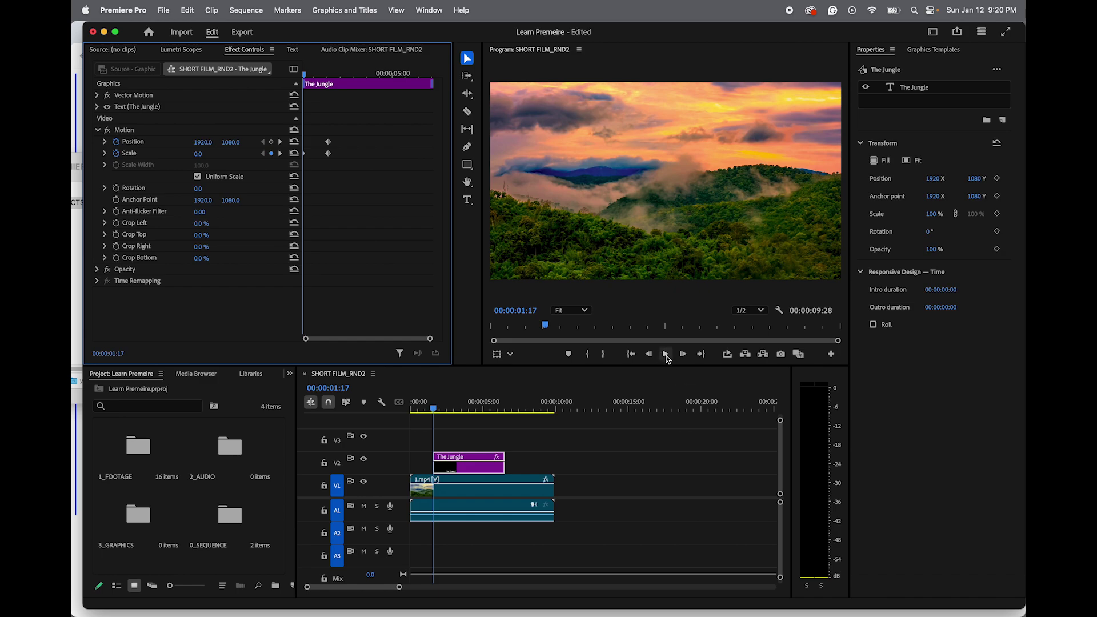
pyautogui.press('space')
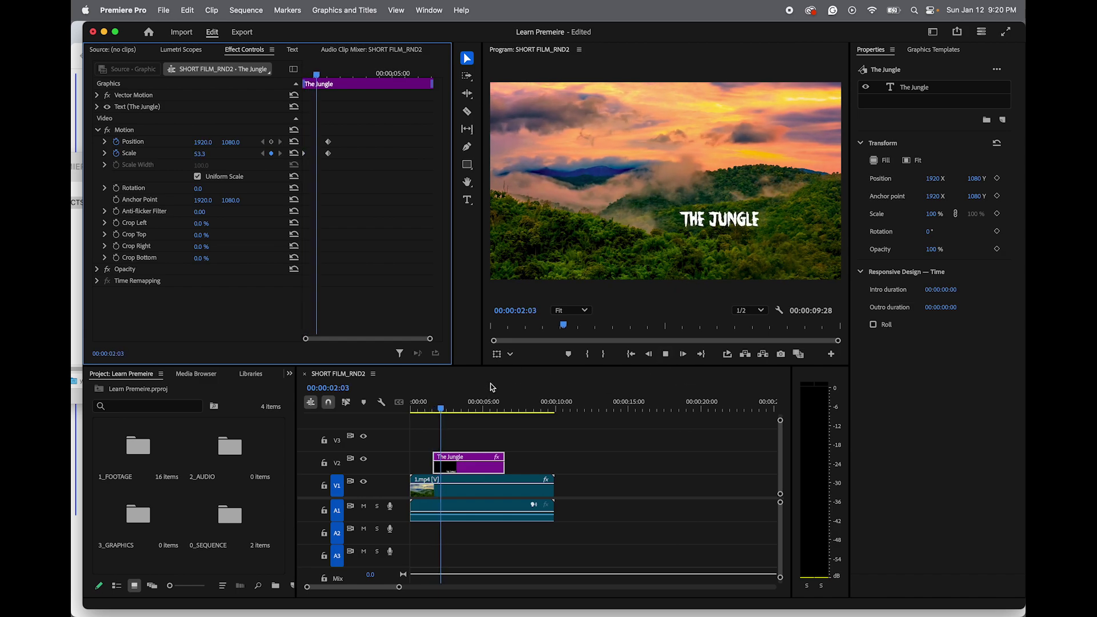
pyautogui.press('space')
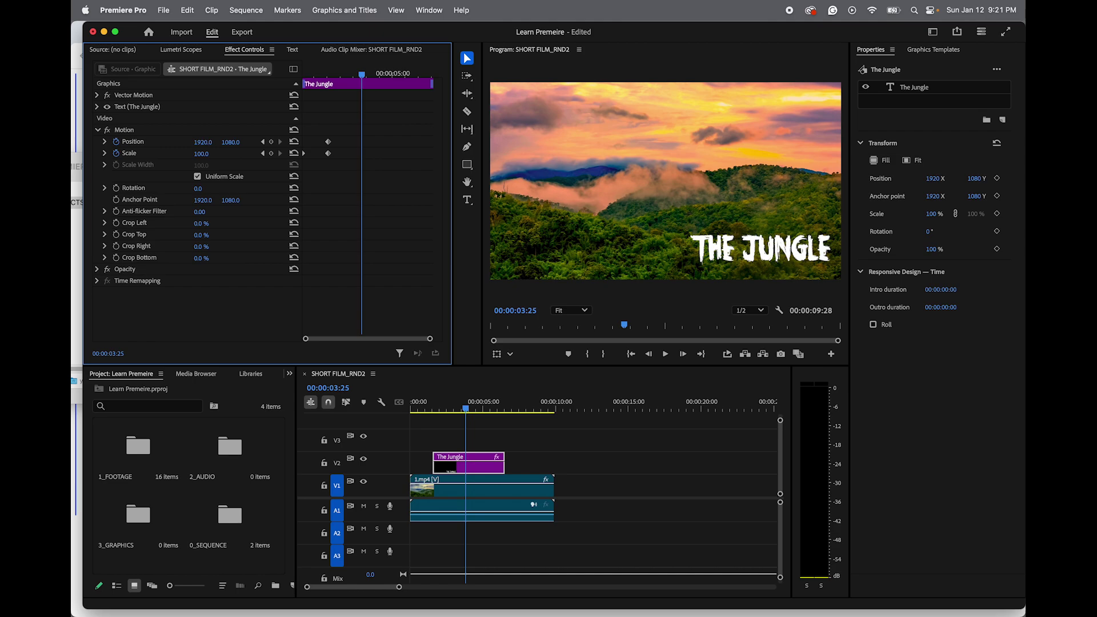
# - Add Scale and Position keyframes to the title at 00:00:03:25, keeping Scale at 100
pyautogui.click(213, 153)
pyautogui.click(272, 153)
pyautogui.click(271, 142)
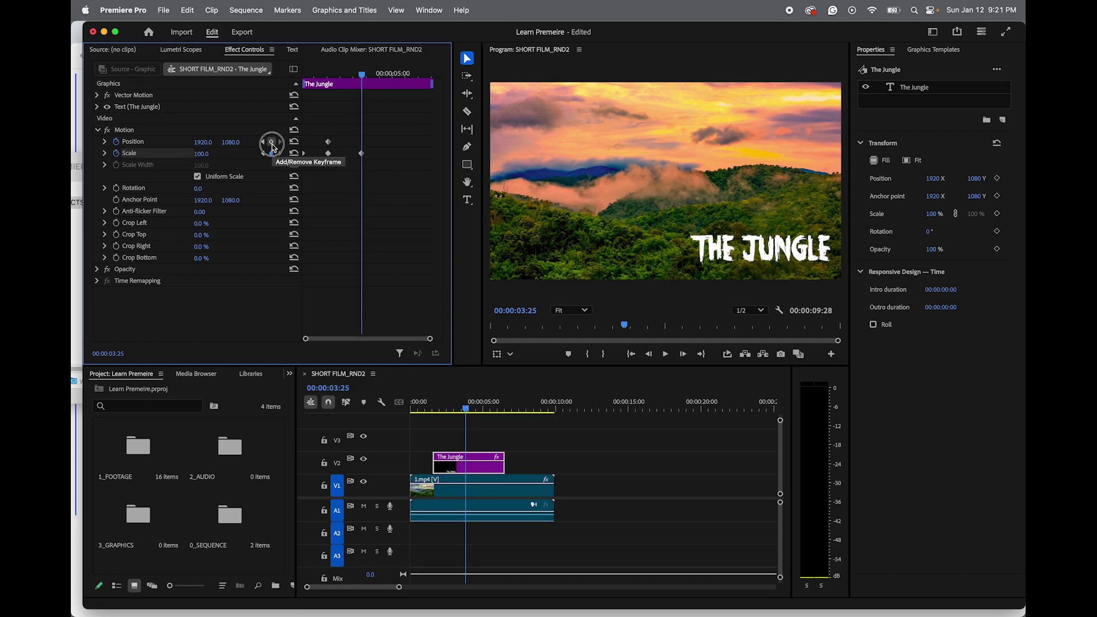
# - At 00:00:04:25, set the title's Scale to 240 and Position to 1622, 217, and move the text to the middle of the frame
pyautogui.moveTo(470, 410); pyautogui.dragTo(481, 412)
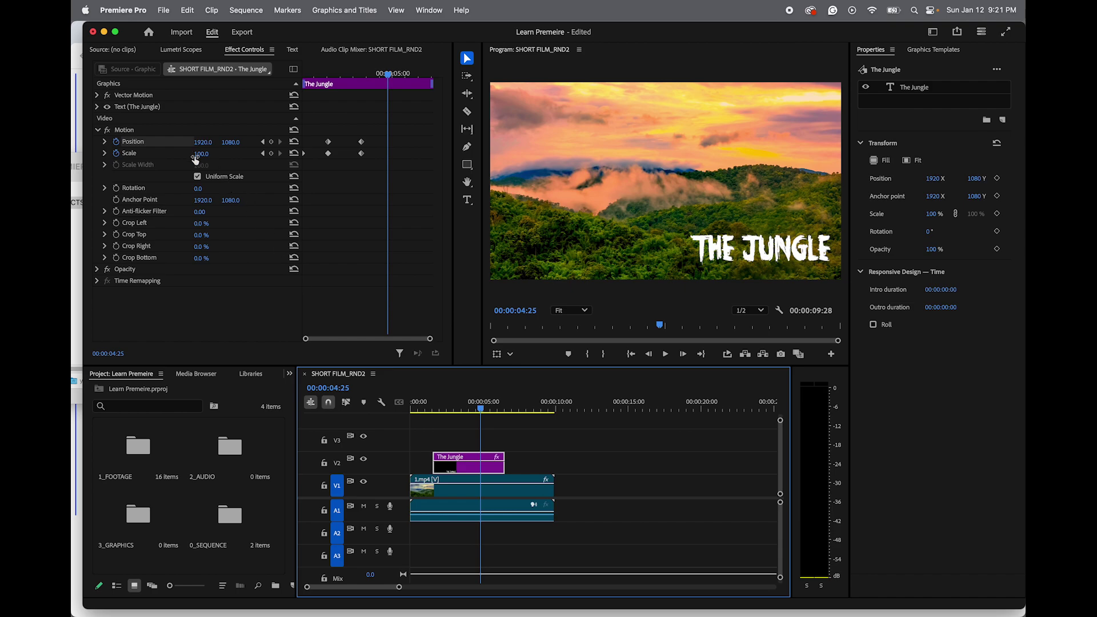
pyautogui.moveTo(204, 156); pyautogui.dragTo(264, 156)
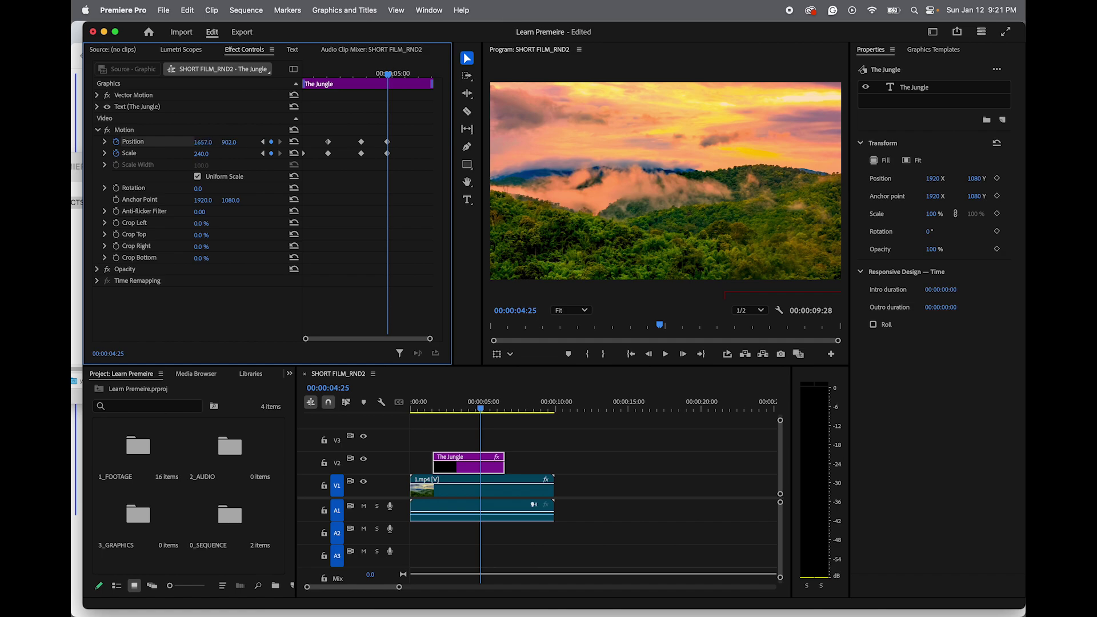
pyautogui.moveTo(202, 142); pyautogui.dragTo(184, 141)
pyautogui.click(753, 295)
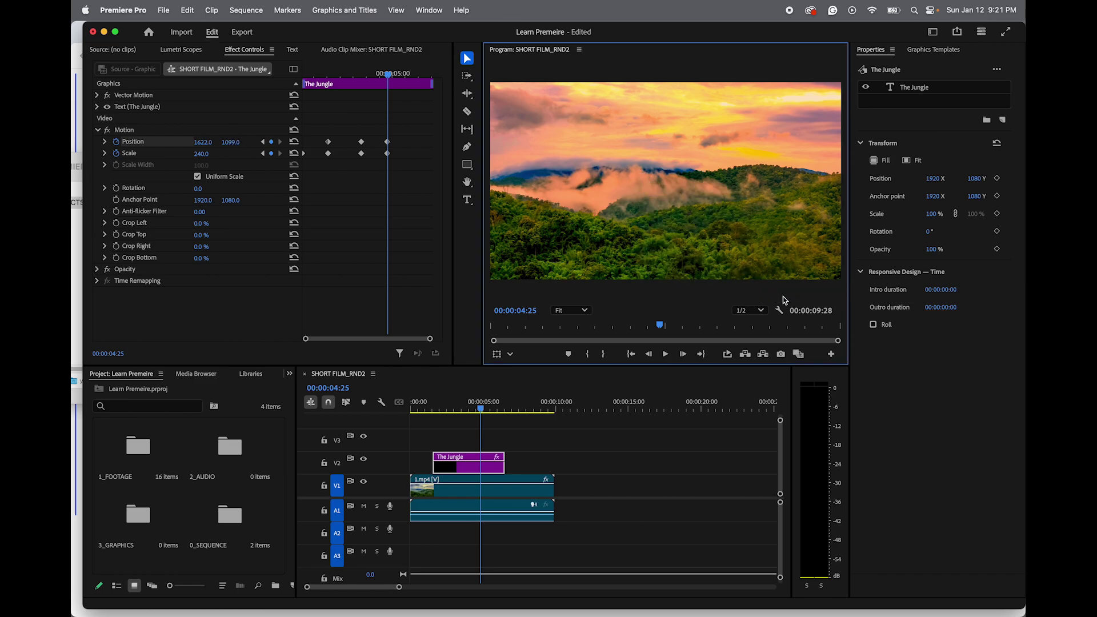
pyautogui.moveTo(231, 142); pyautogui.dragTo(206, 142)
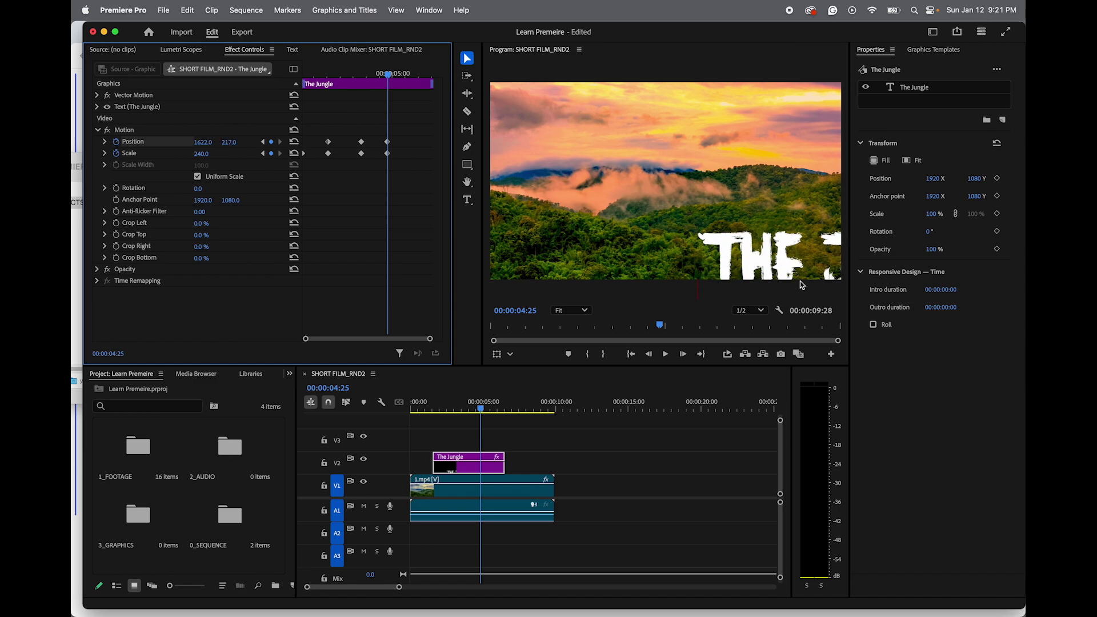
pyautogui.click(741, 253)
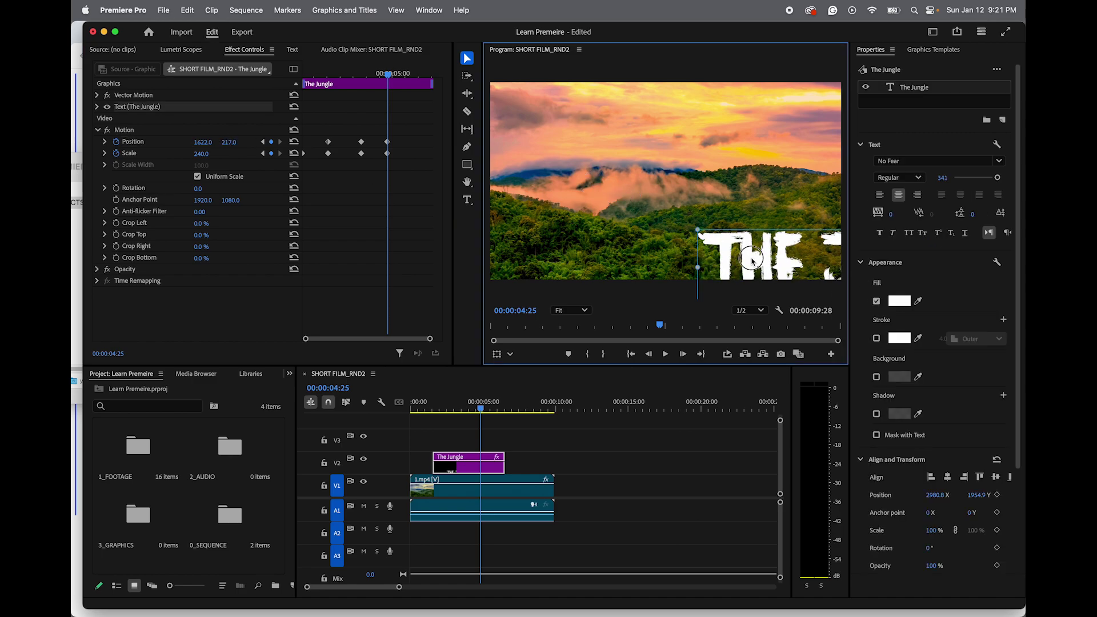
pyautogui.moveTo(703, 234); pyautogui.dragTo(554, 184)
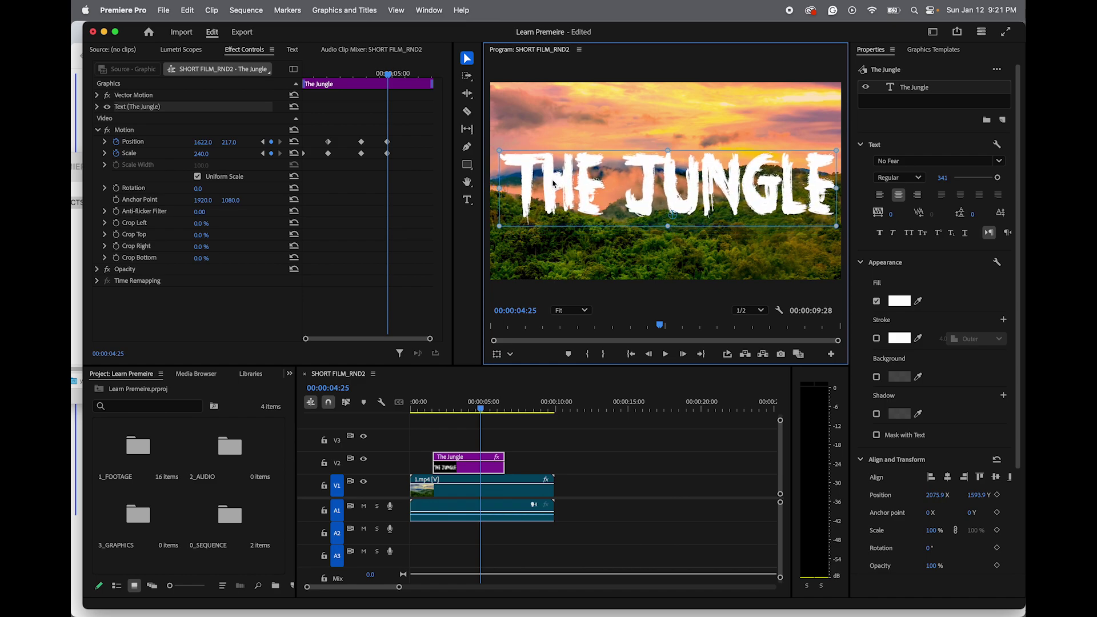
# - Enlarge the title at 00:00:04:25 to Scale 7481, repositioning the text so that a white letter fills the whole frame
pyautogui.click(200, 155)
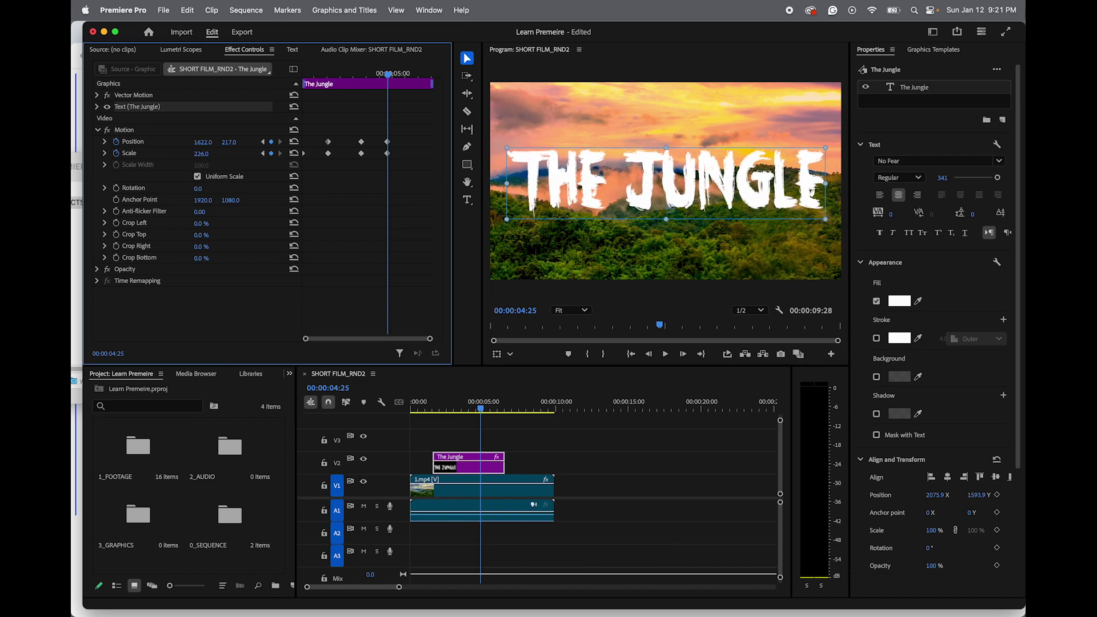
pyautogui.write('500')
pyautogui.press('Return')
pyautogui.moveTo(201, 153); pyautogui.dragTo(252, 154)
pyautogui.moveTo(652, 262); pyautogui.dragTo(639, 123)
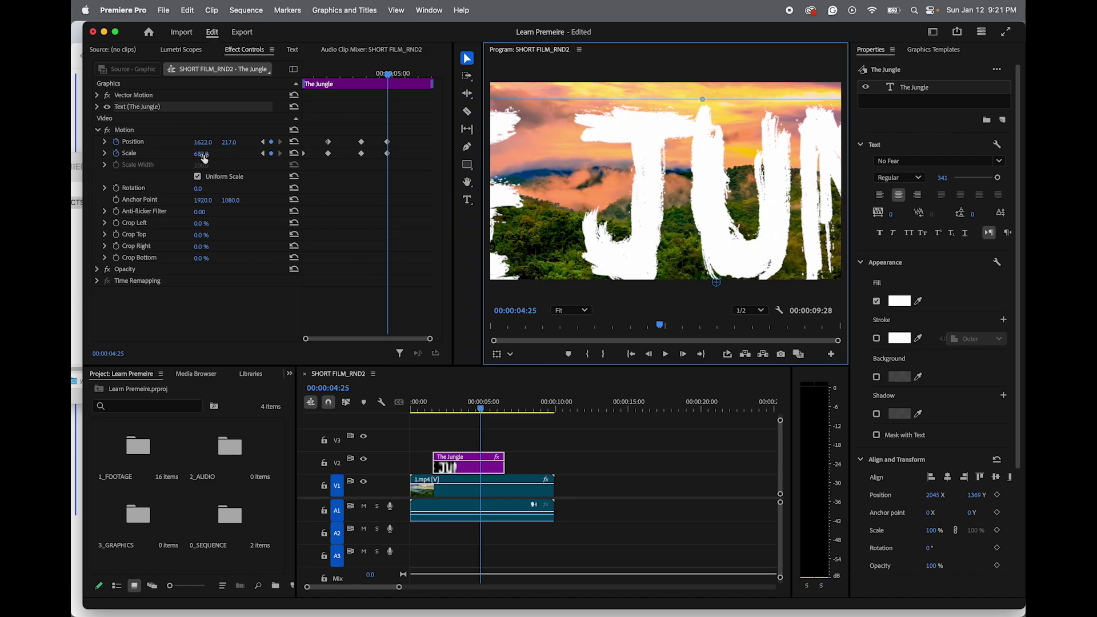
pyautogui.moveTo(204, 154); pyautogui.dragTo(348, 154)
pyautogui.moveTo(206, 154); pyautogui.dragTo(73, 163)
pyautogui.moveTo(199, 157); pyautogui.dragTo(216, 162)
pyautogui.click(655, 164)
pyautogui.moveTo(654, 164); pyautogui.dragTo(659, 133)
pyautogui.moveTo(201, 155); pyautogui.dragTo(240, 154)
pyautogui.moveTo(677, 137); pyautogui.dragTo(681, 129)
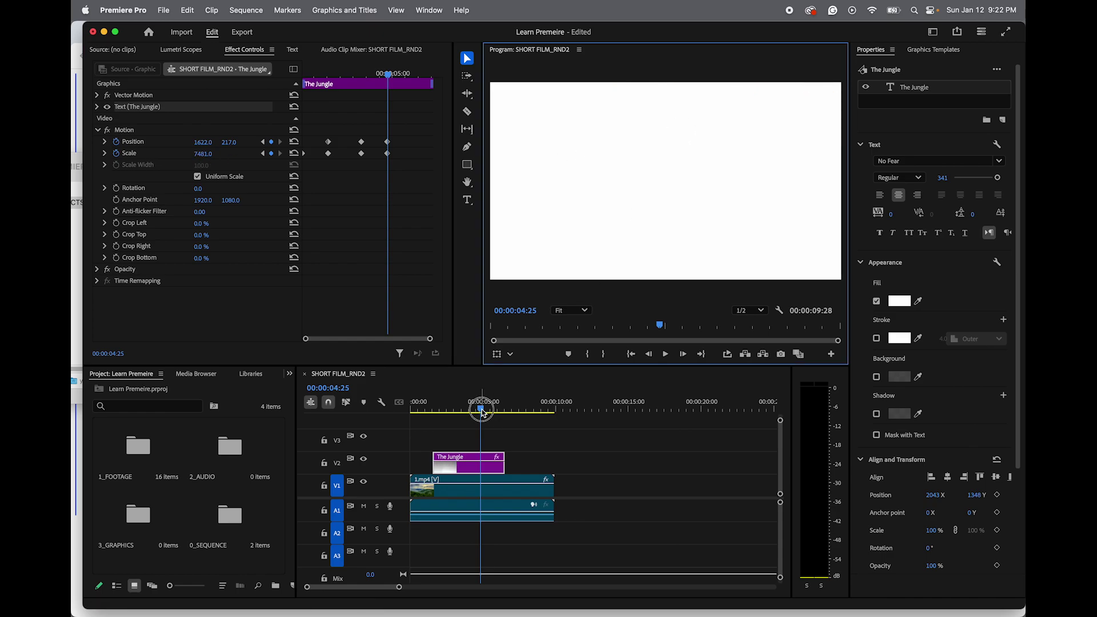
# - Trim the end of the title clip on V2 to 00:00:05:19 and open the edit options for its trimmed end
pyautogui.moveTo(484, 407); pyautogui.dragTo(493, 411)
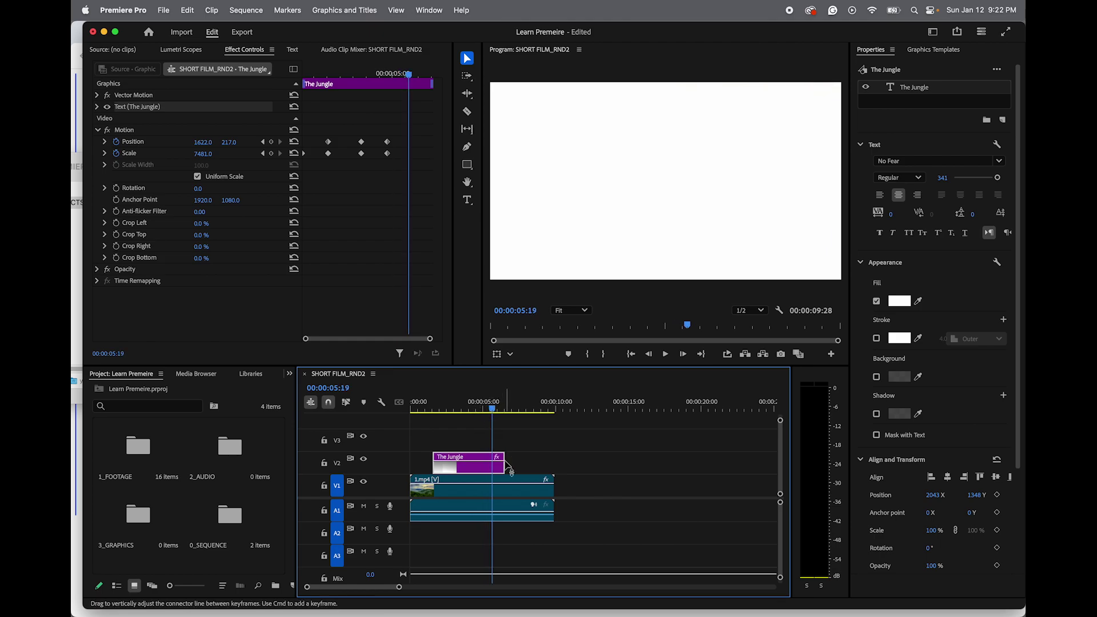
pyautogui.moveTo(505, 466); pyautogui.dragTo(490, 466)
pyautogui.rightClick(490, 465)
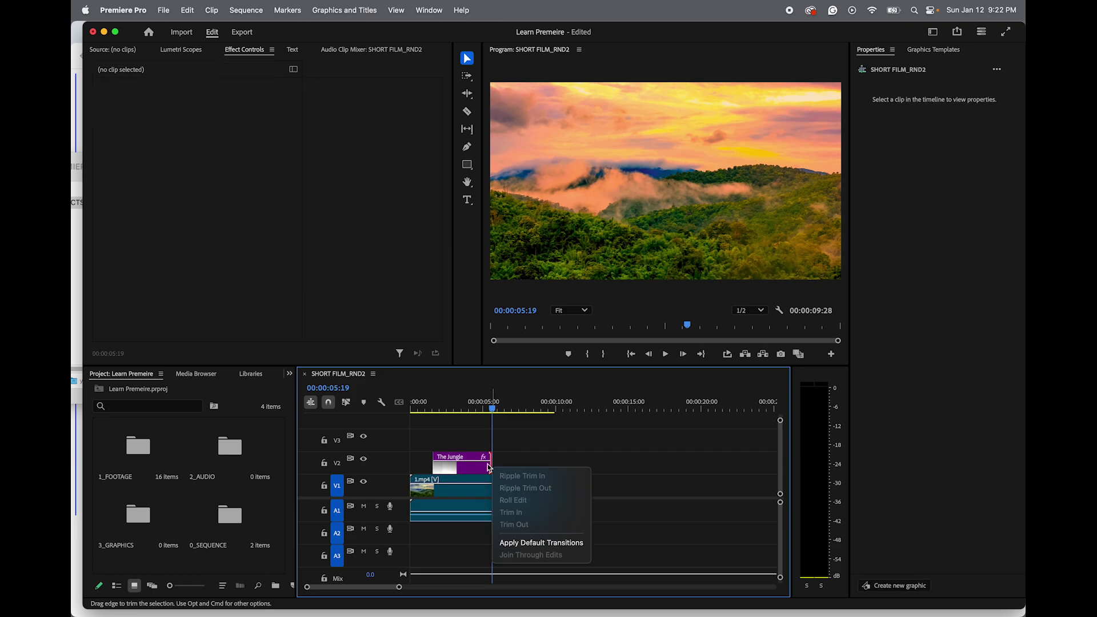
# - Apply the default transition to the end of the title clip and play the sequence from the start
pyautogui.click(535, 543)
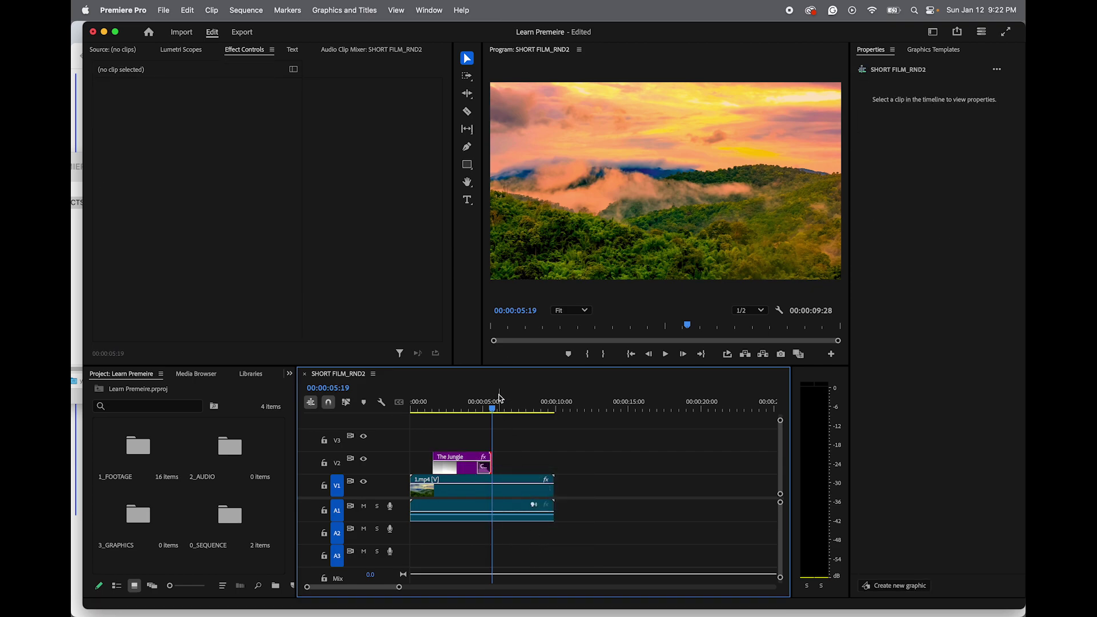
pyautogui.moveTo(495, 410); pyautogui.dragTo(378, 410)
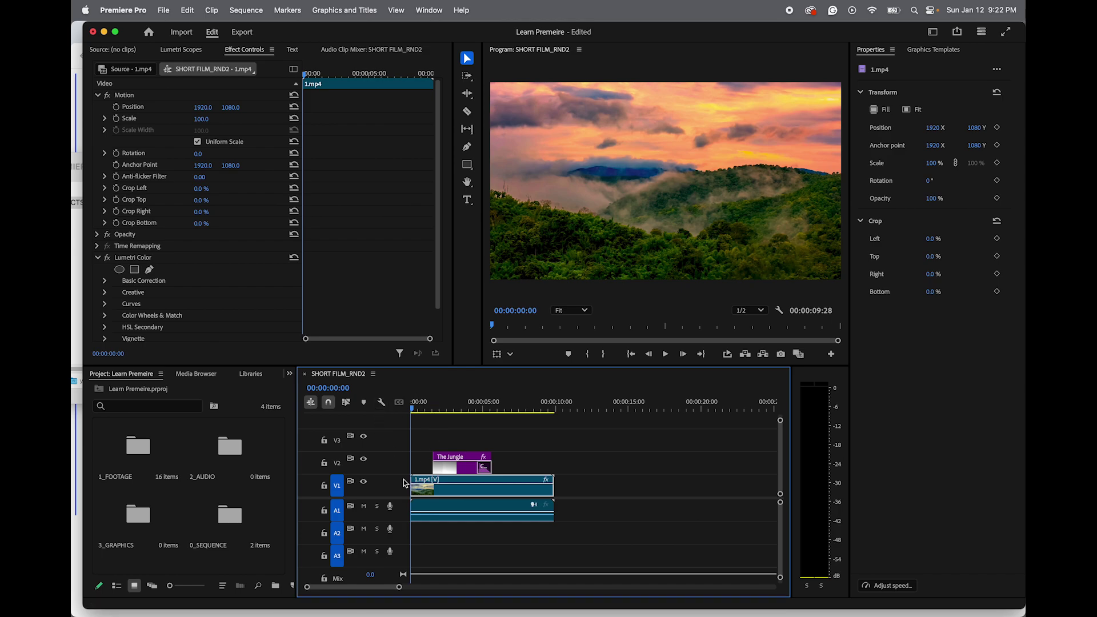
pyautogui.press('space')
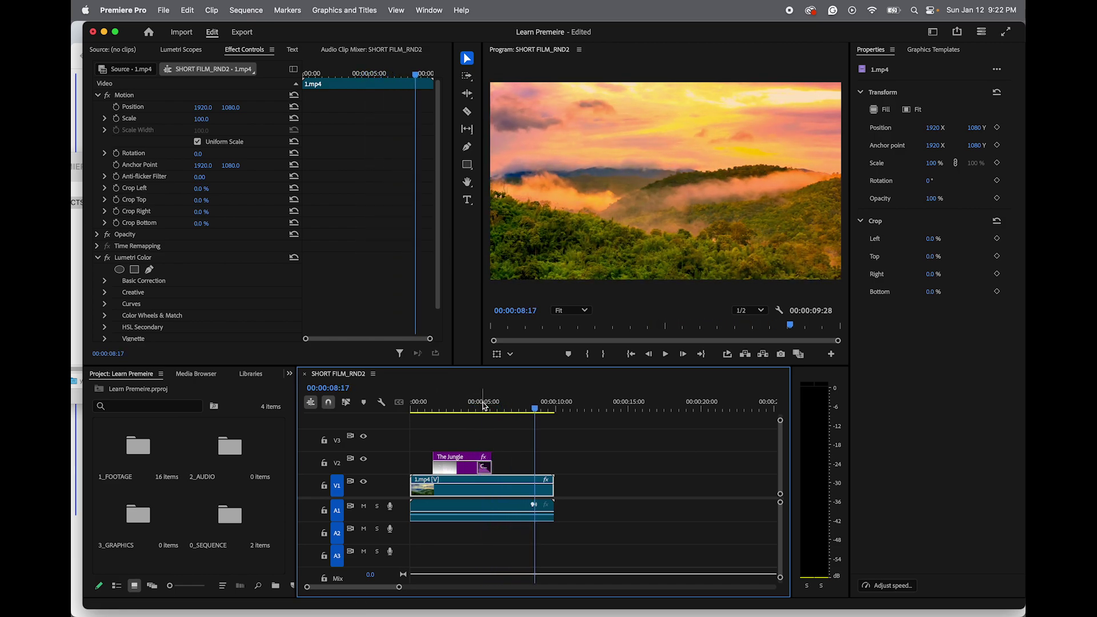
# - Review the title at 00:00:03:17 and replay the whole title animation from the beginning of the sequence
pyautogui.click(454, 407)
pyautogui.moveTo(454, 407)
pyautogui.mouseDown()
pyautogui.moveTo(446, 401)
pyautogui.moveTo(464, 405)
pyautogui.moveTo(429, 402)
pyautogui.moveTo(461, 402)
pyautogui.mouseUp()
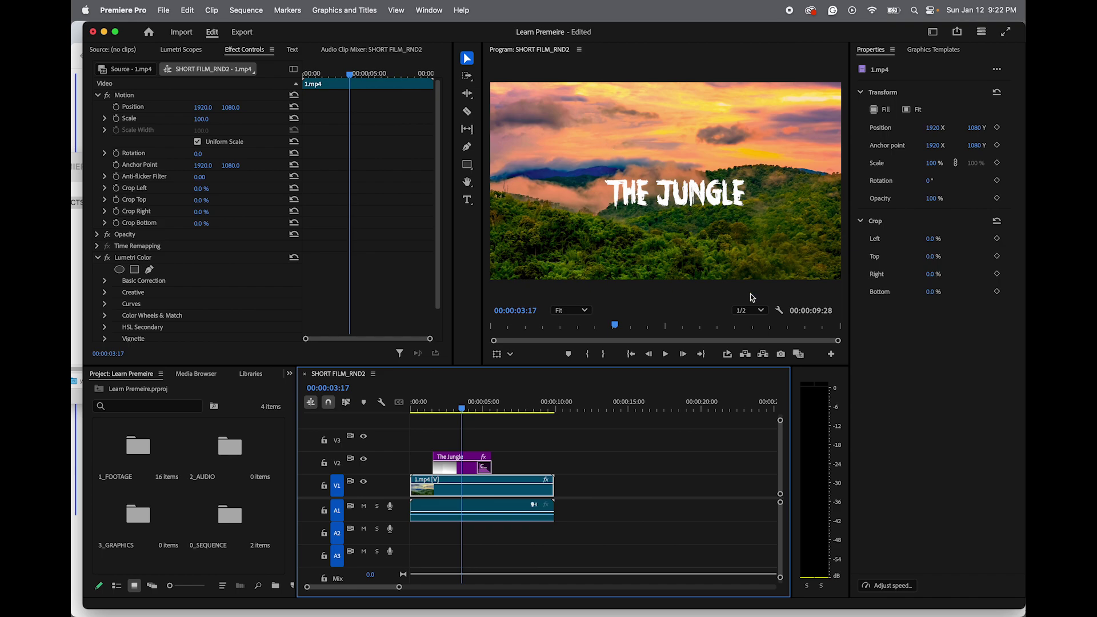
pyautogui.moveTo(466, 413); pyautogui.dragTo(409, 409)
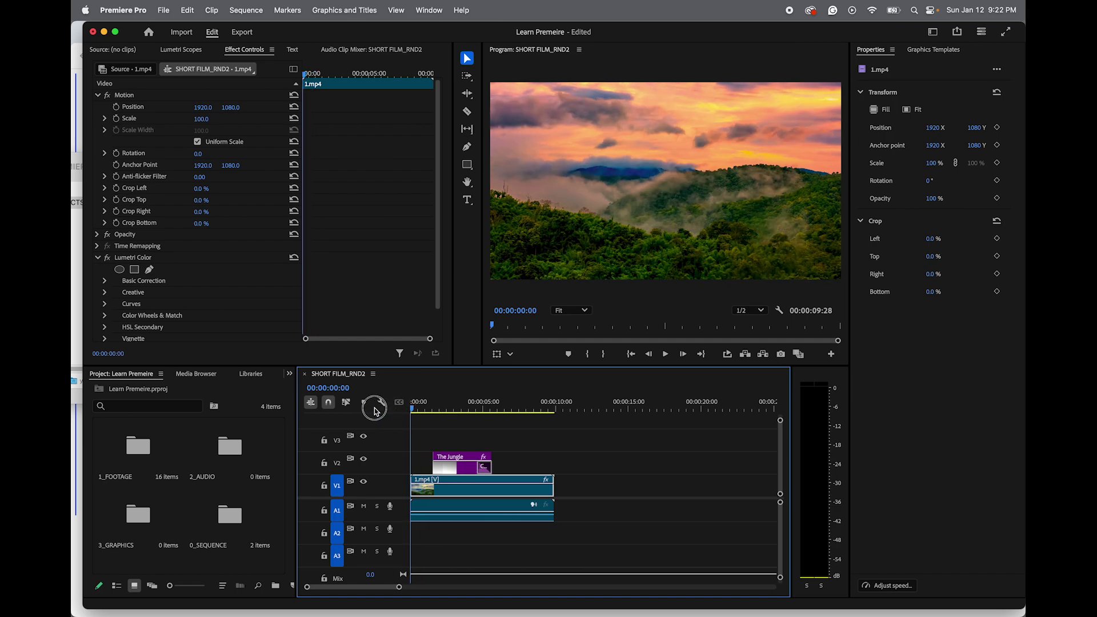
pyautogui.press('space')
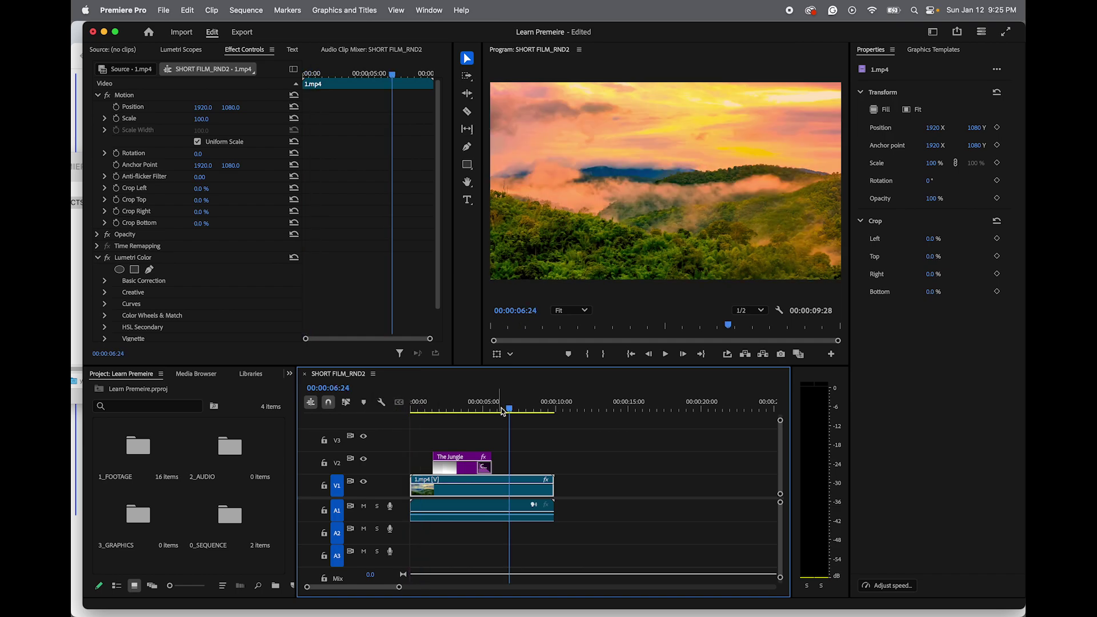
# - Place the playhead at 00:00:07:13 and switch the workspace to All Panels
pyautogui.moveTo(502, 412)
pyautogui.mouseDown()
pyautogui.moveTo(485, 410)
pyautogui.moveTo(518, 411)
pyautogui.mouseUp()
pyautogui.click(428, 8)
pyautogui.moveTo(481, 30)
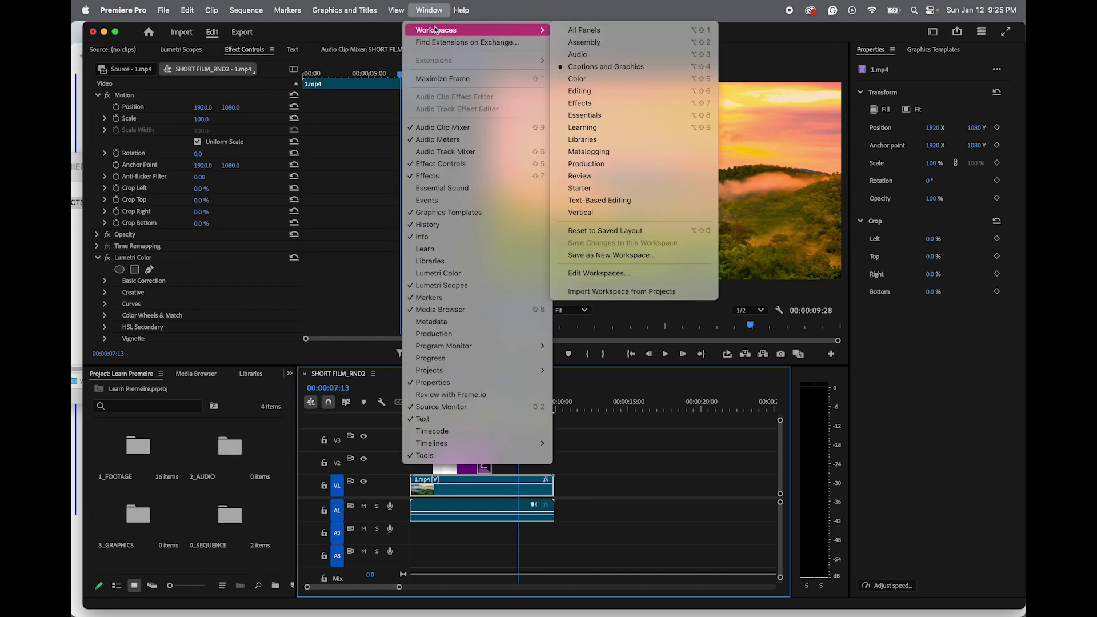
pyautogui.click(588, 32)
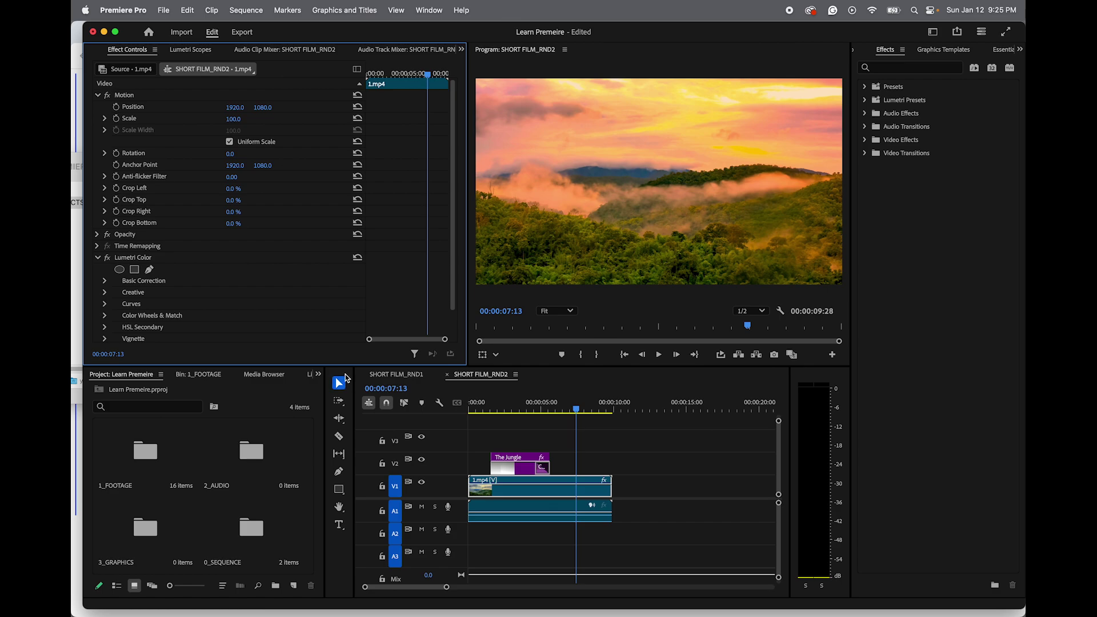
# - Turn on Linked Selection and select the 1.mp4 clip's video and audio together with the Selection tool
pyautogui.click(340, 438)
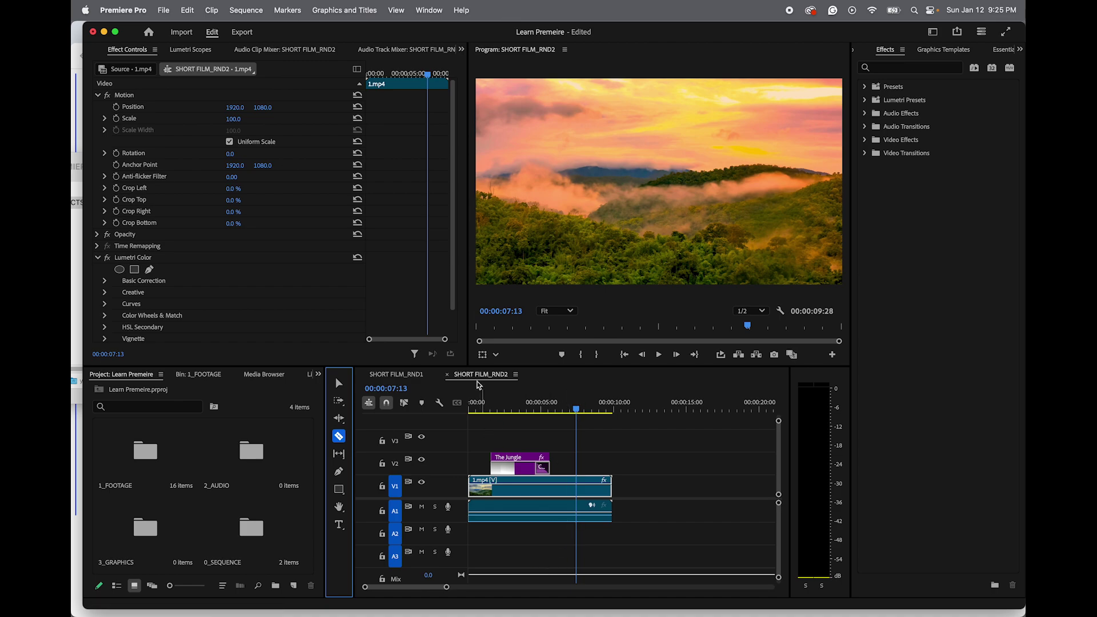
pyautogui.click(404, 405)
pyautogui.press('v')
pyautogui.click(544, 510)
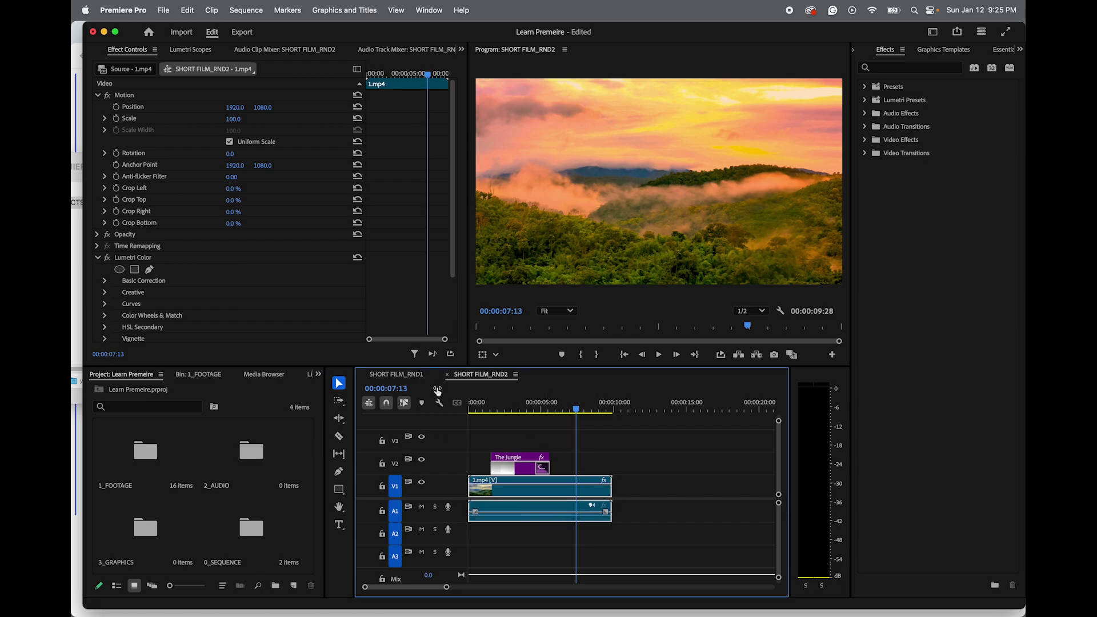
pyautogui.click(632, 451)
pyautogui.click(559, 502)
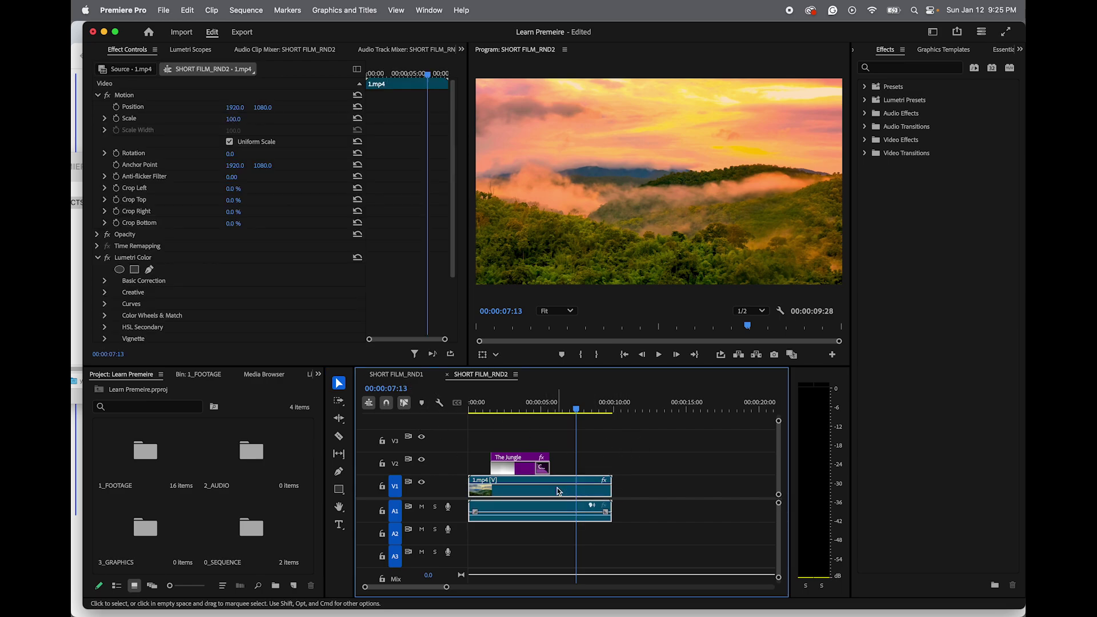
# - Split the linked 1.mp4 clip at 00:00:07:08 with the Razor tool
pyautogui.click(573, 410)
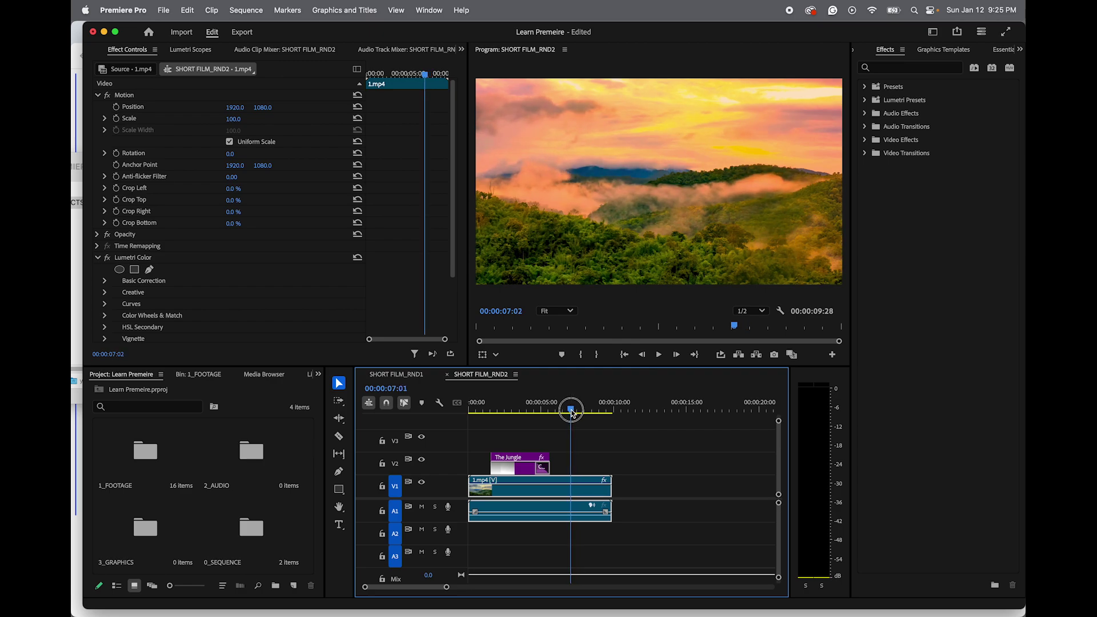
pyautogui.moveTo(575, 413); pyautogui.dragTo(575, 411)
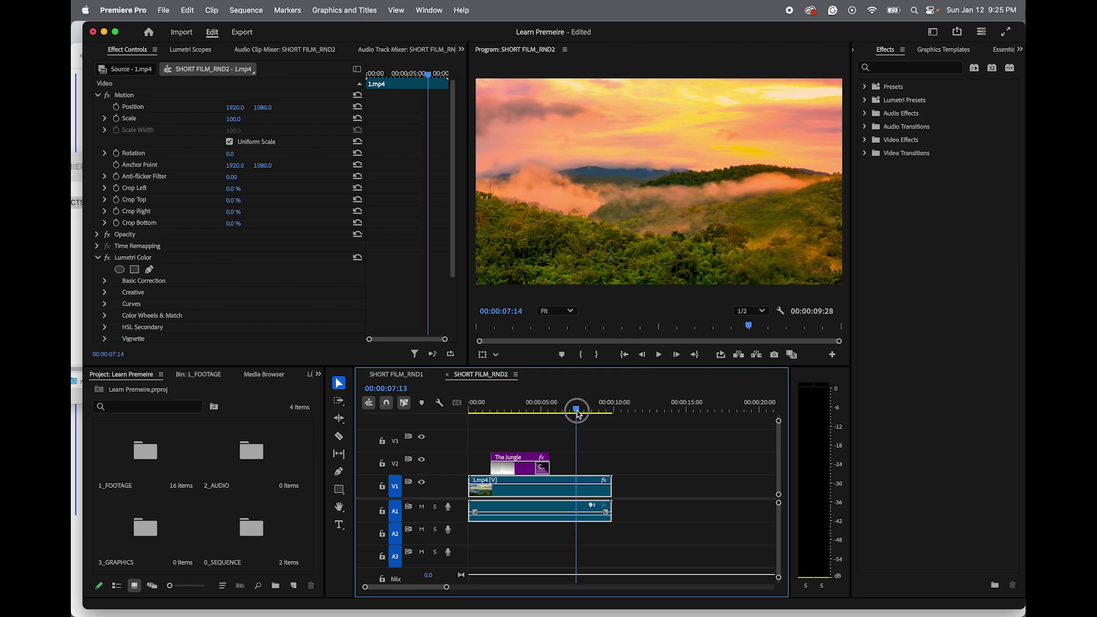
pyautogui.click(338, 436)
pyautogui.click(572, 490)
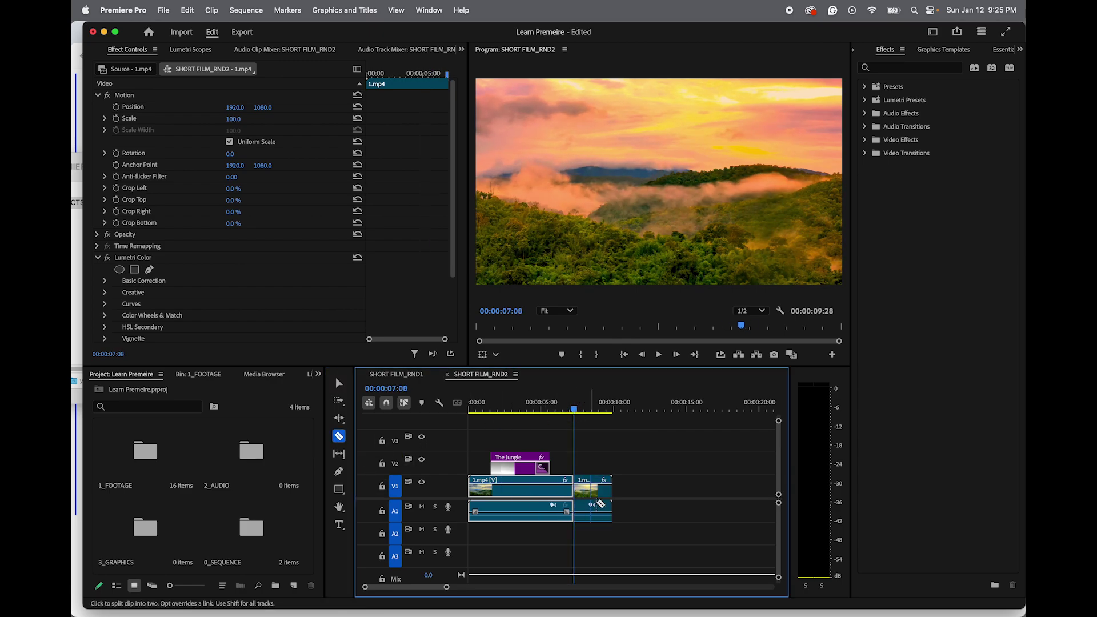
# - Turn off Linked Selection and shorten the end of only the video in the second 1.mp4 piece
pyautogui.click(339, 383)
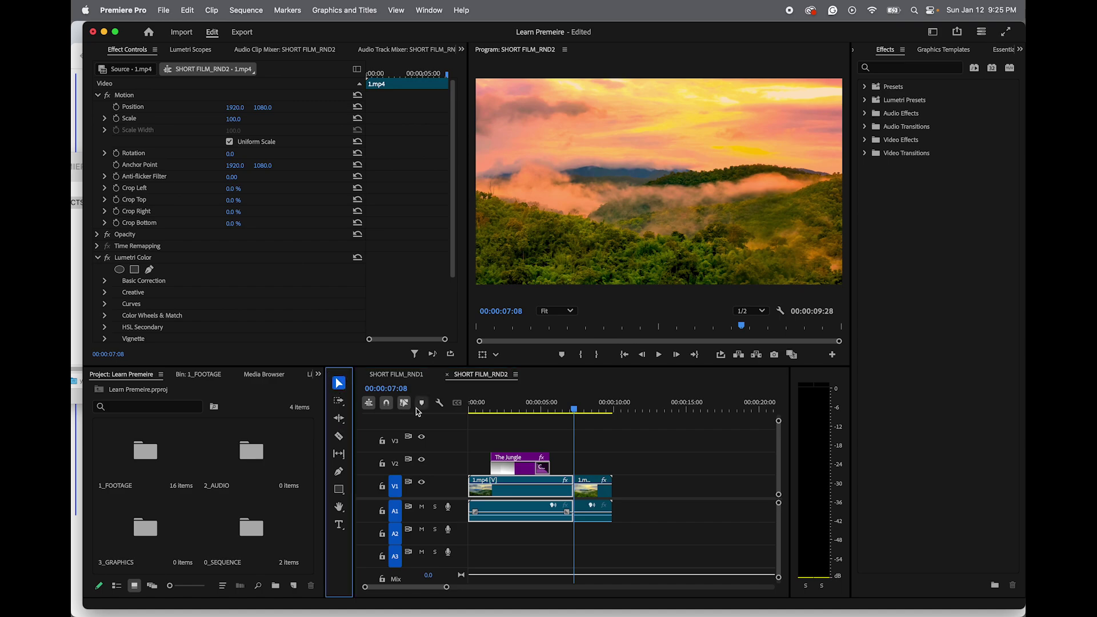
pyautogui.click(409, 405)
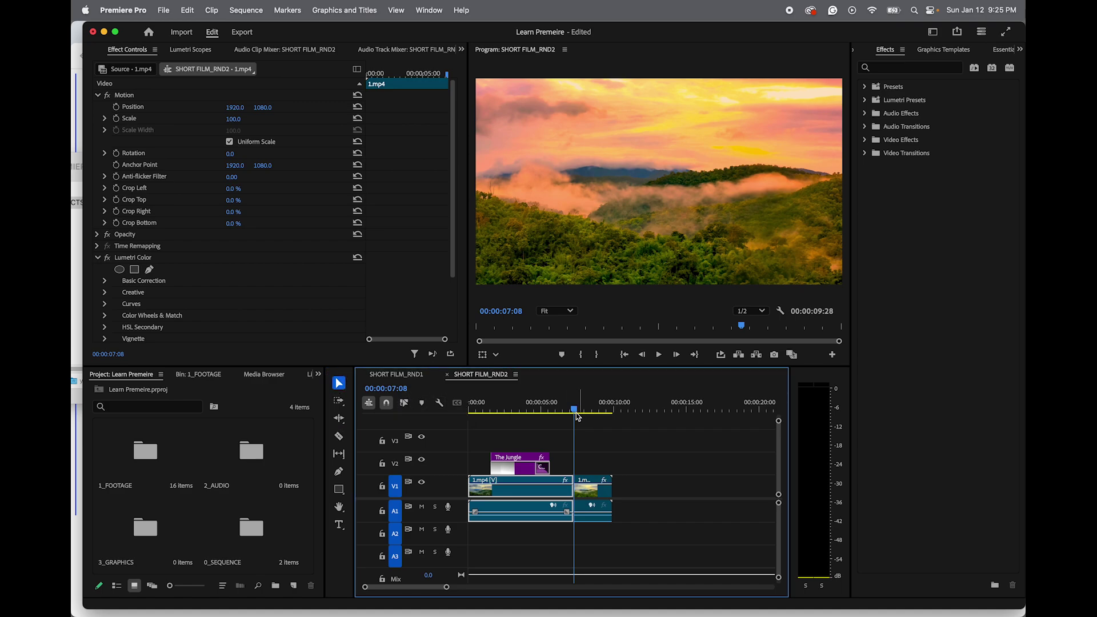
pyautogui.moveTo(577, 413); pyautogui.dragTo(580, 411)
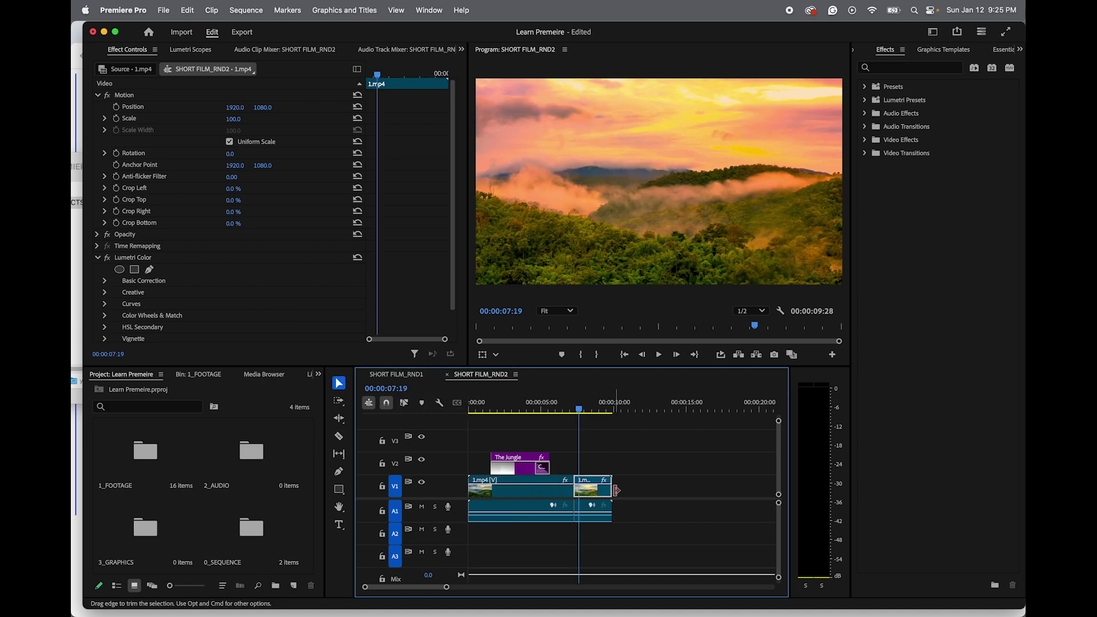
pyautogui.moveTo(610, 490); pyautogui.dragTo(596, 489)
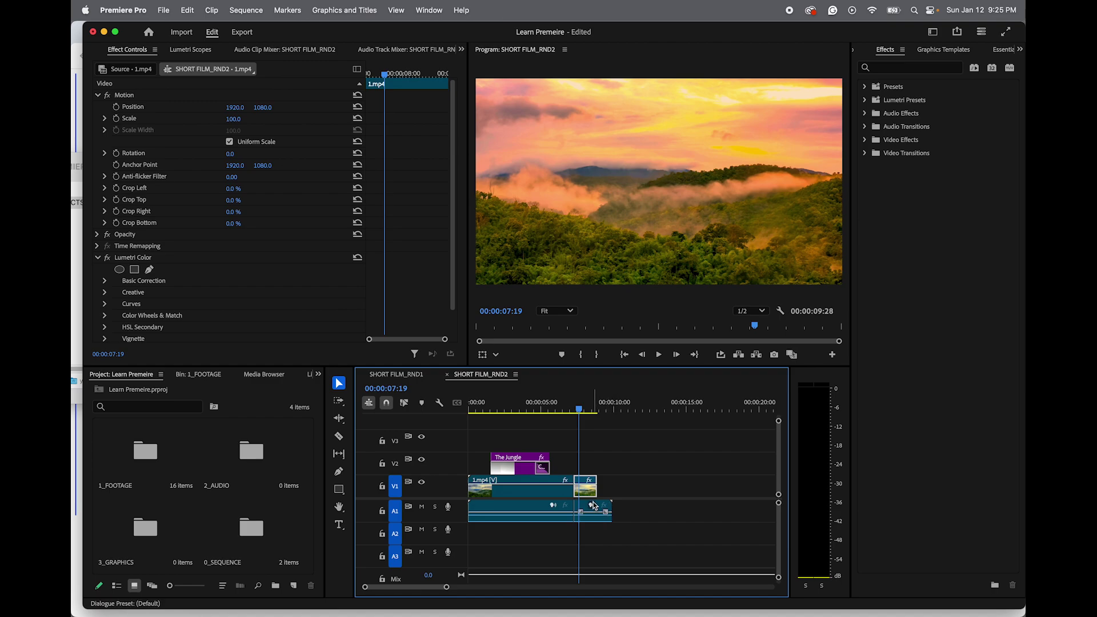
# - Select the video and audio of the first 1.mp4 piece separately to check how unlinked selection behaves
pyautogui.click(587, 404)
pyautogui.click(549, 487)
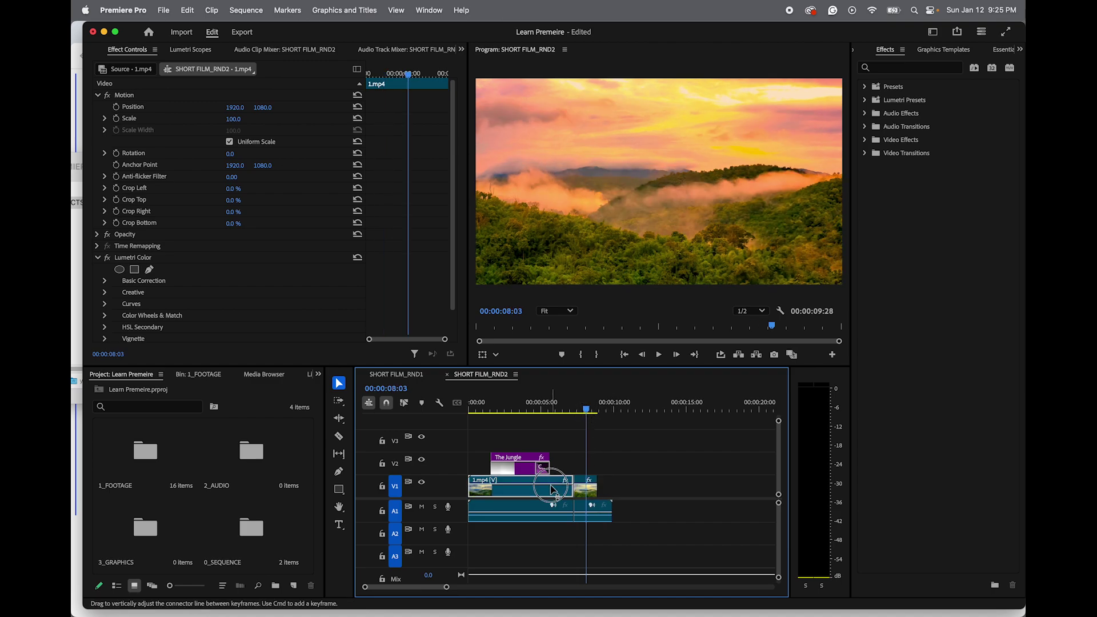
pyautogui.click(548, 515)
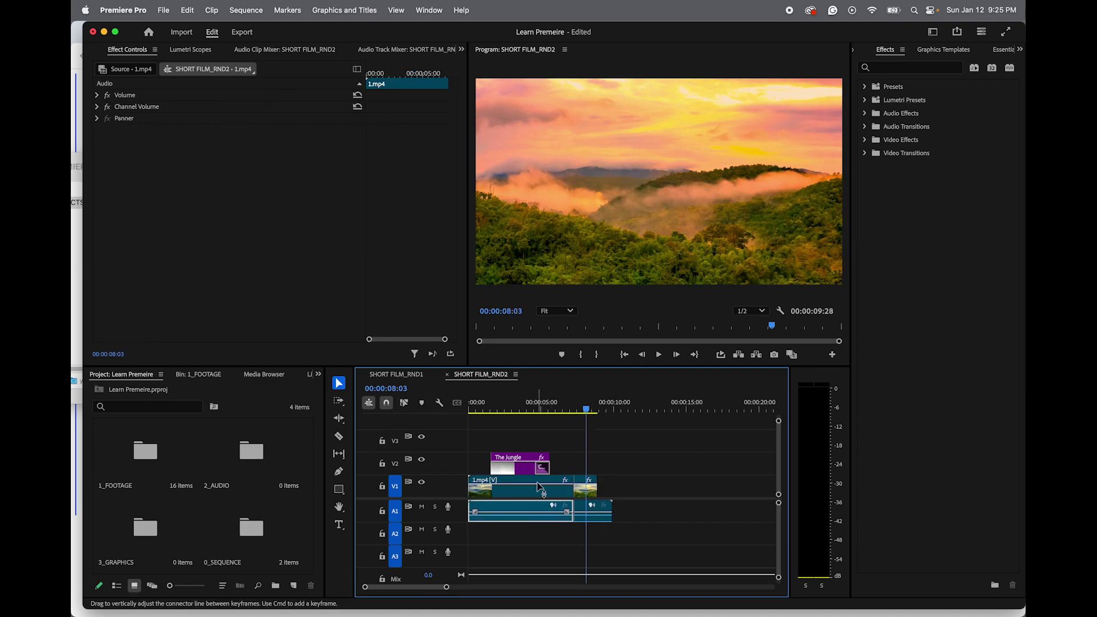
pyautogui.click(532, 489)
pyautogui.click(530, 514)
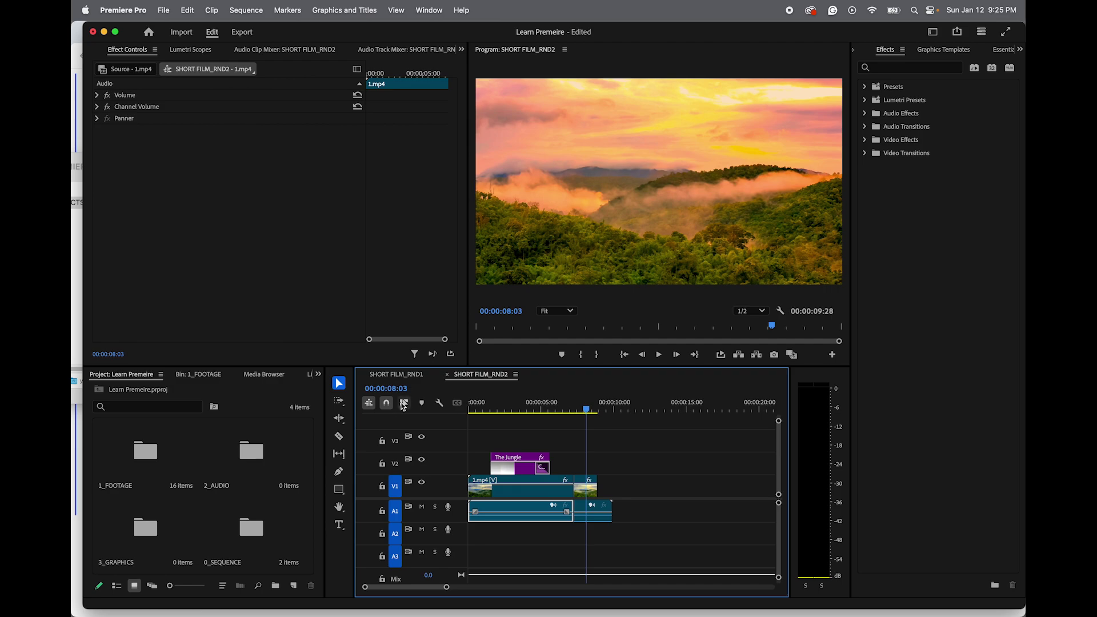
# - Turn Linked Selection back on and delete the second 1.mp4 piece with its audio
pyautogui.click(404, 405)
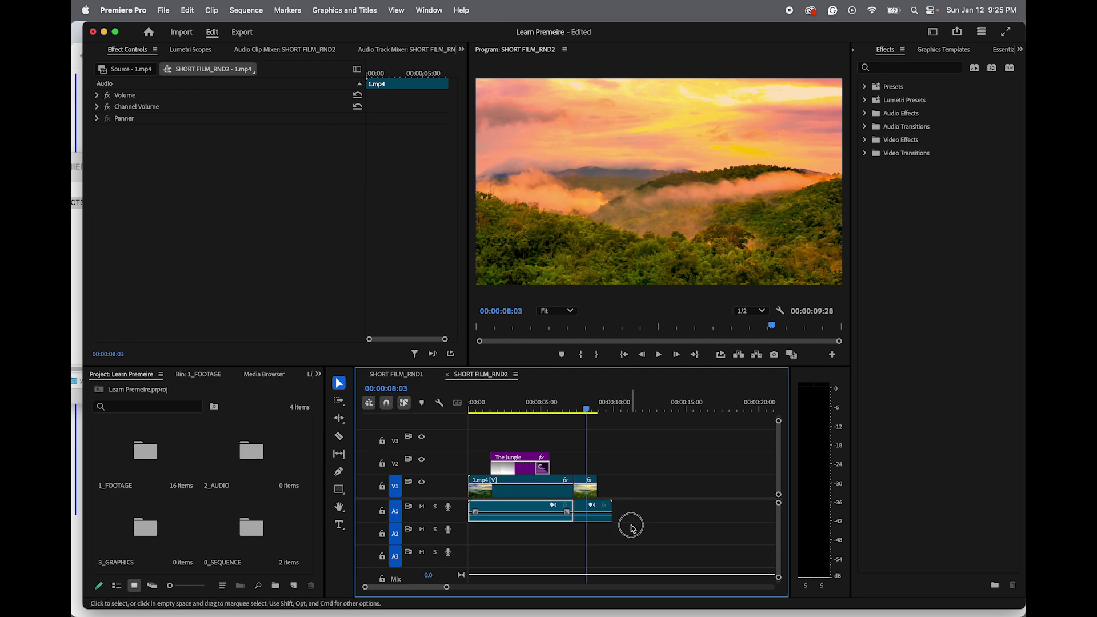
pyautogui.click(588, 510)
pyautogui.press('Delete')
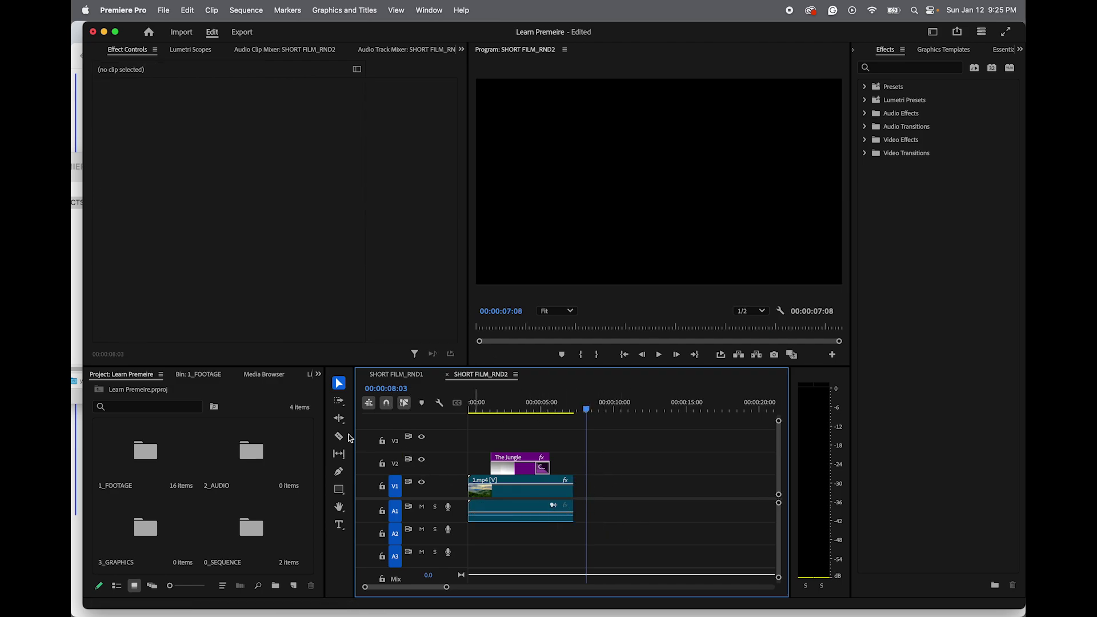
# - Open the 1_FOOTAGE bin, load 2.mp4 in the Source Monitor and play it
pyautogui.doubleClick(146, 460)
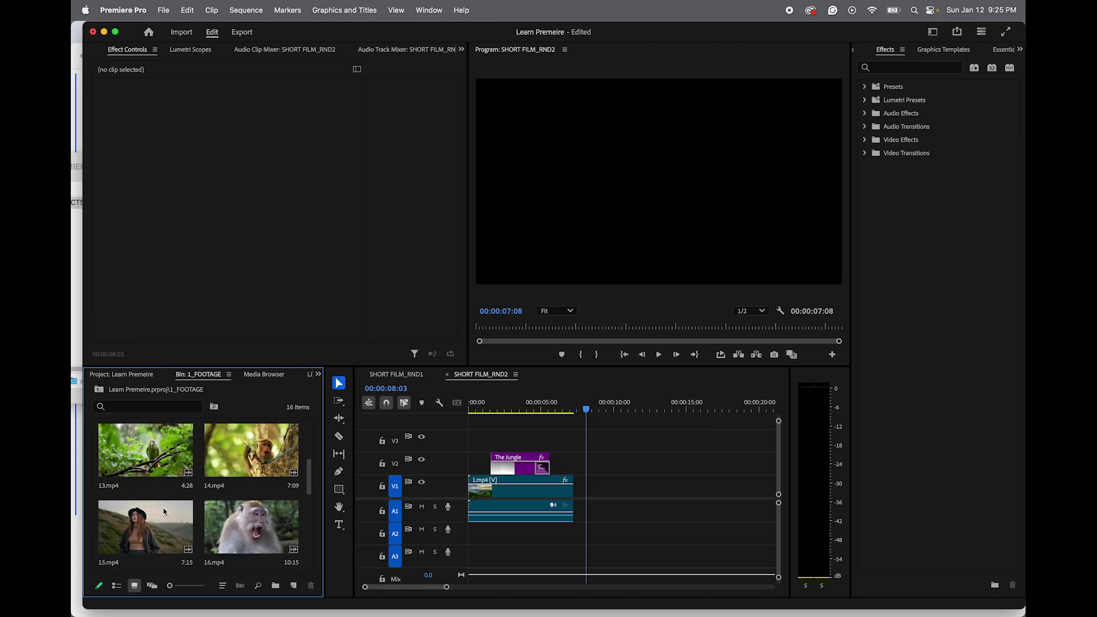
pyautogui.scroll(-6, 164, 511)
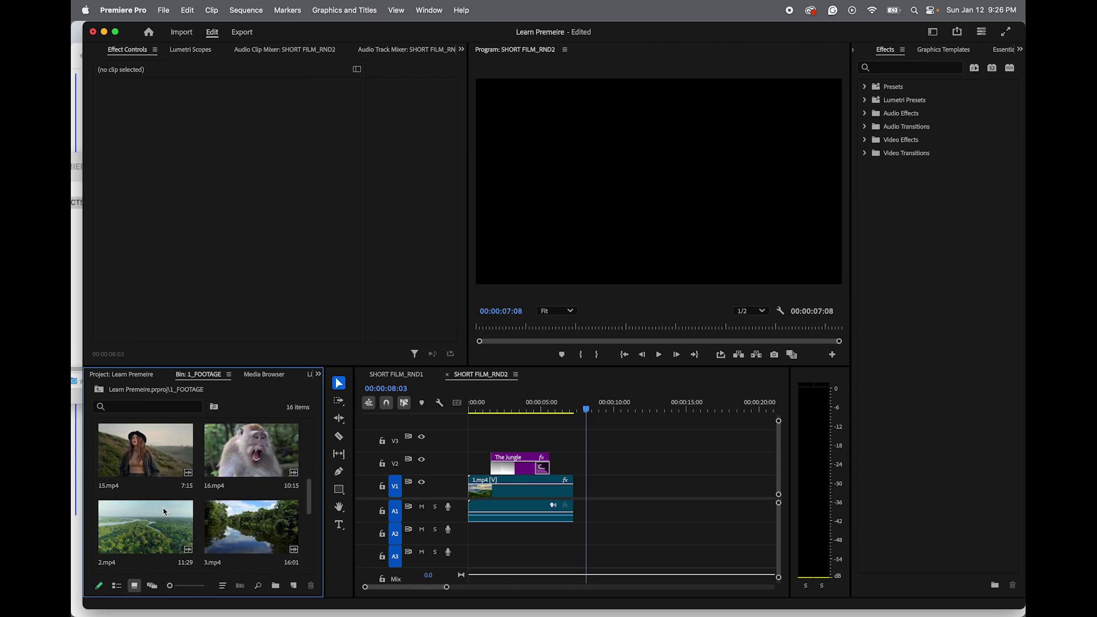
pyautogui.scroll(4, 164, 512)
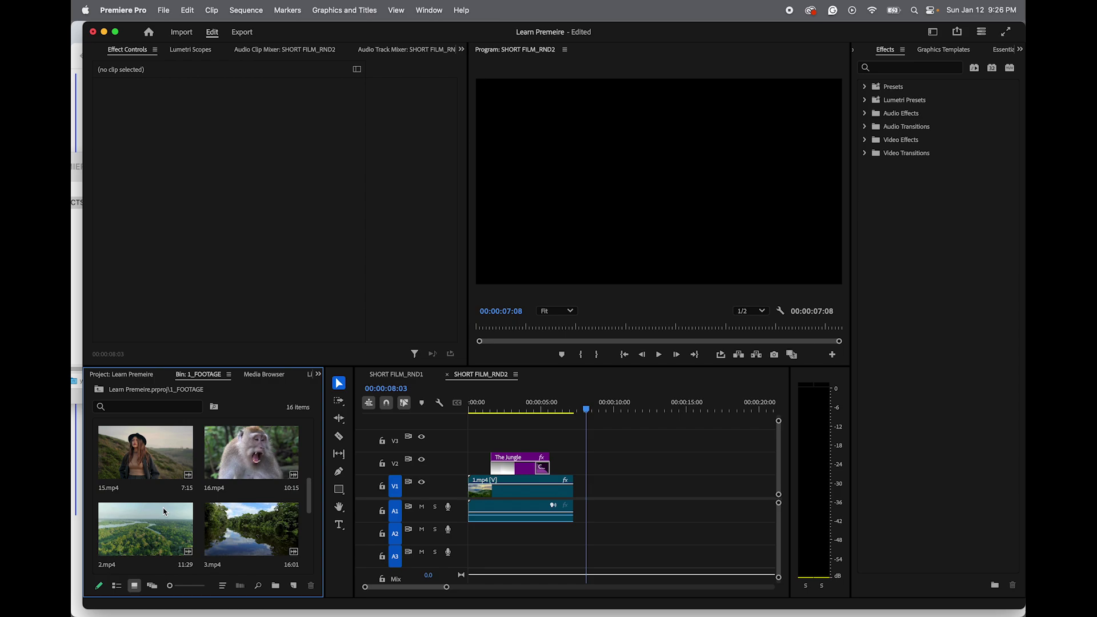
pyautogui.doubleClick(141, 537)
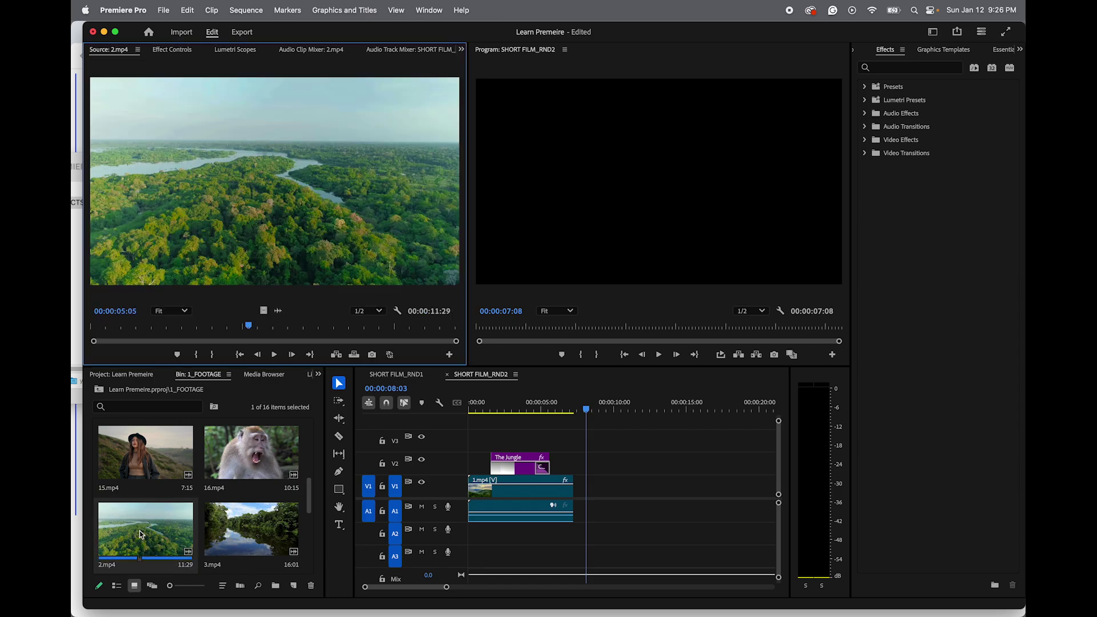
pyautogui.click(276, 357)
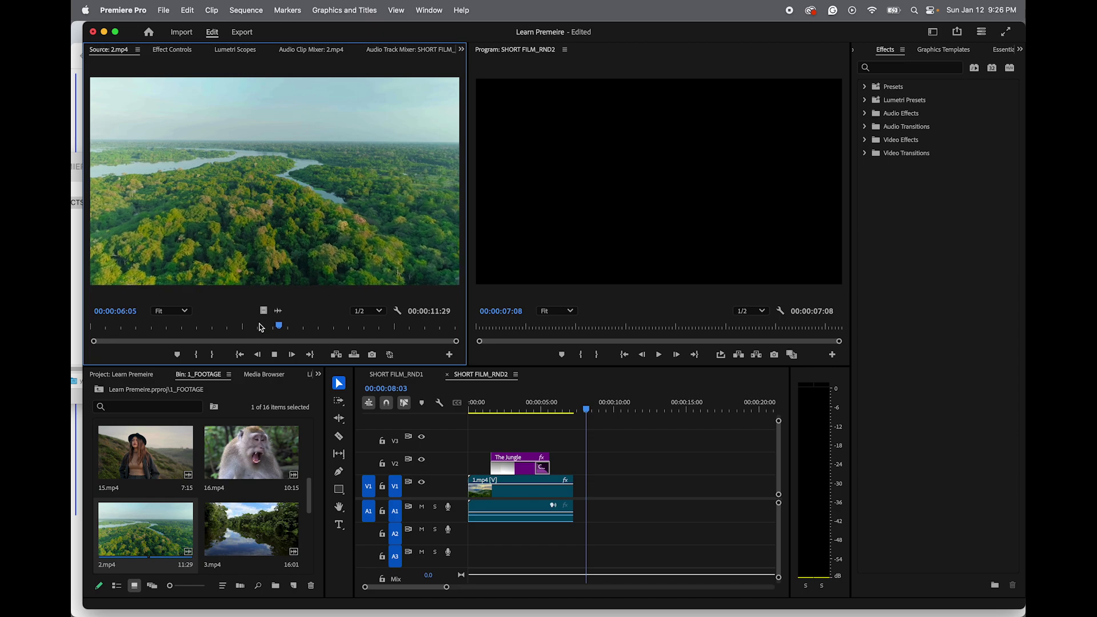
# - Replay 2.mp4 from its start and mark in and out points around a range 00:00:02:16 long
pyautogui.moveTo(282, 326); pyautogui.dragTo(73, 318)
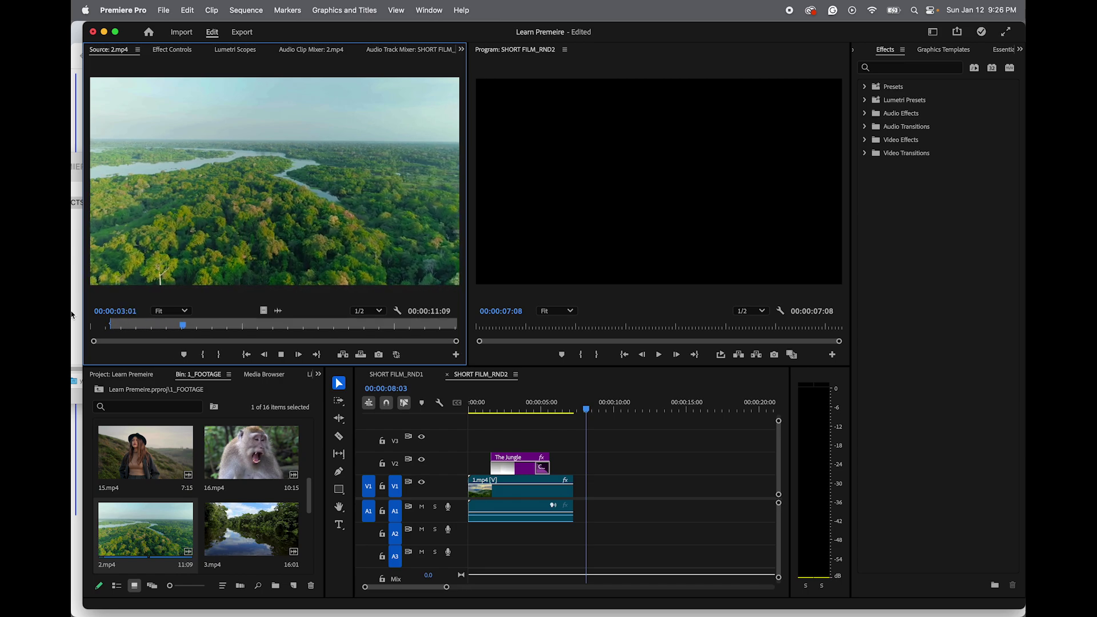
pyautogui.press('o')
pyautogui.press('space')
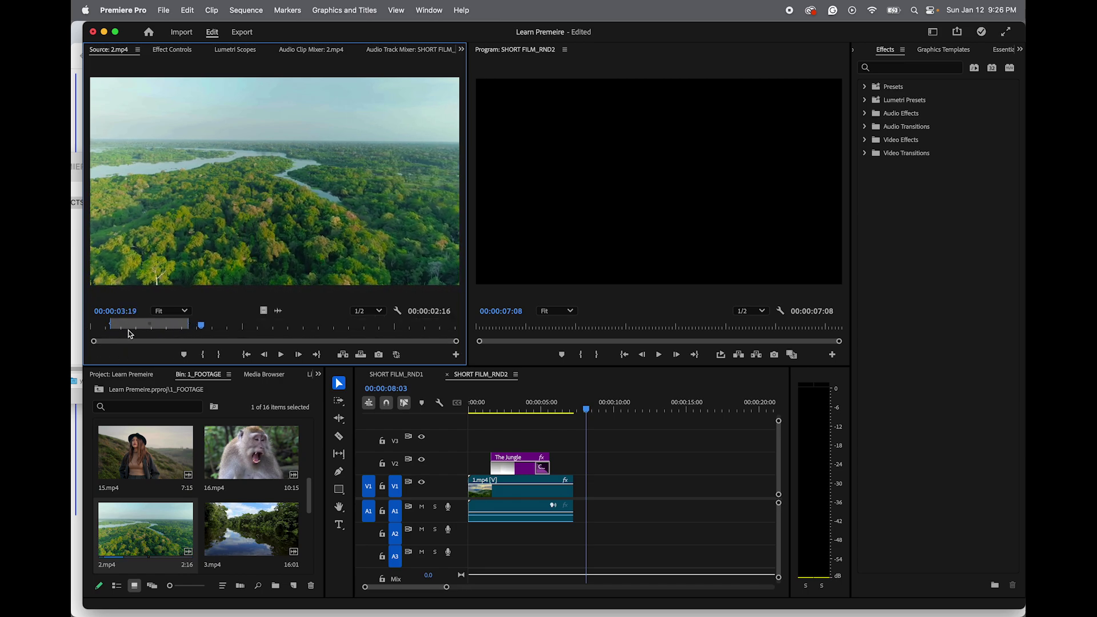
# - Insert the marked 2.mp4 range with its audio at 00:00:07:07, and remove the inserted clip again
pyautogui.moveTo(580, 410); pyautogui.dragTo(574, 410)
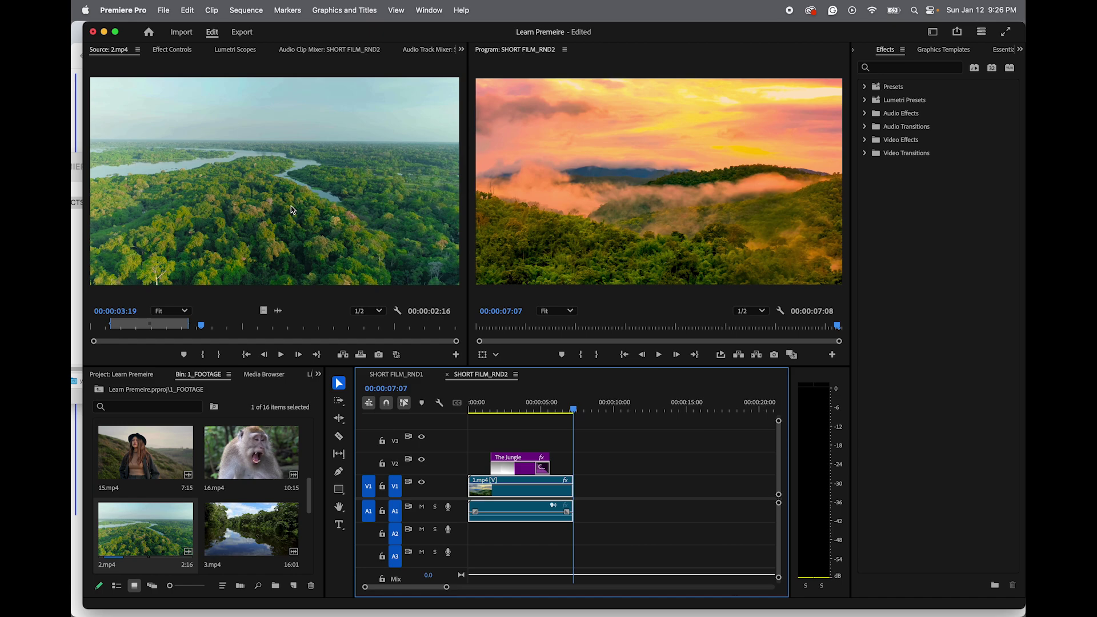
pyautogui.click(343, 356)
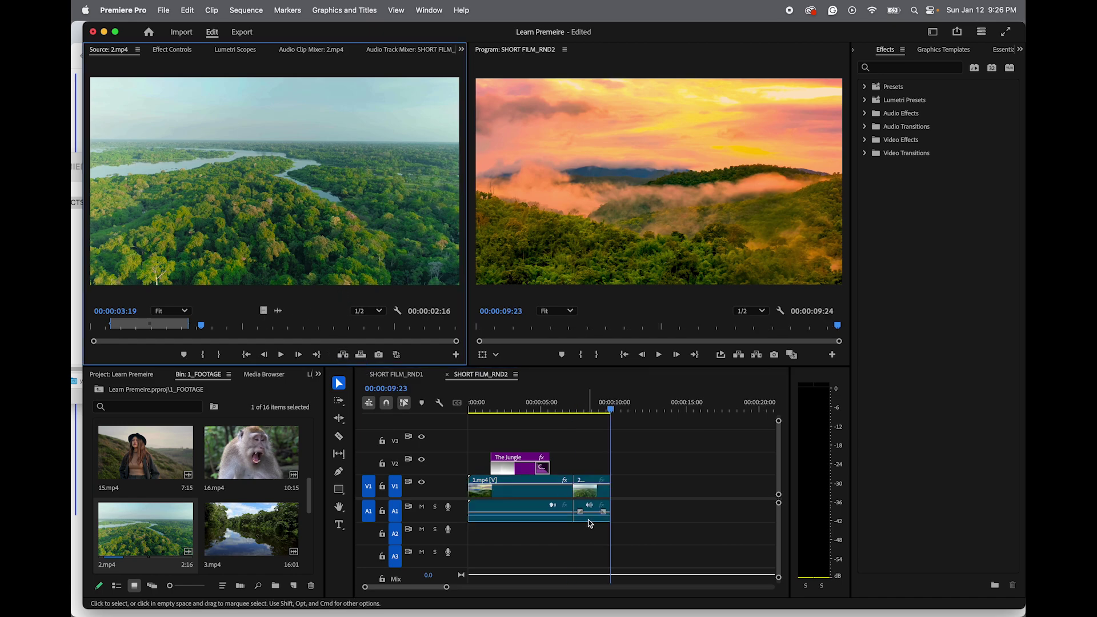
pyautogui.click(589, 520)
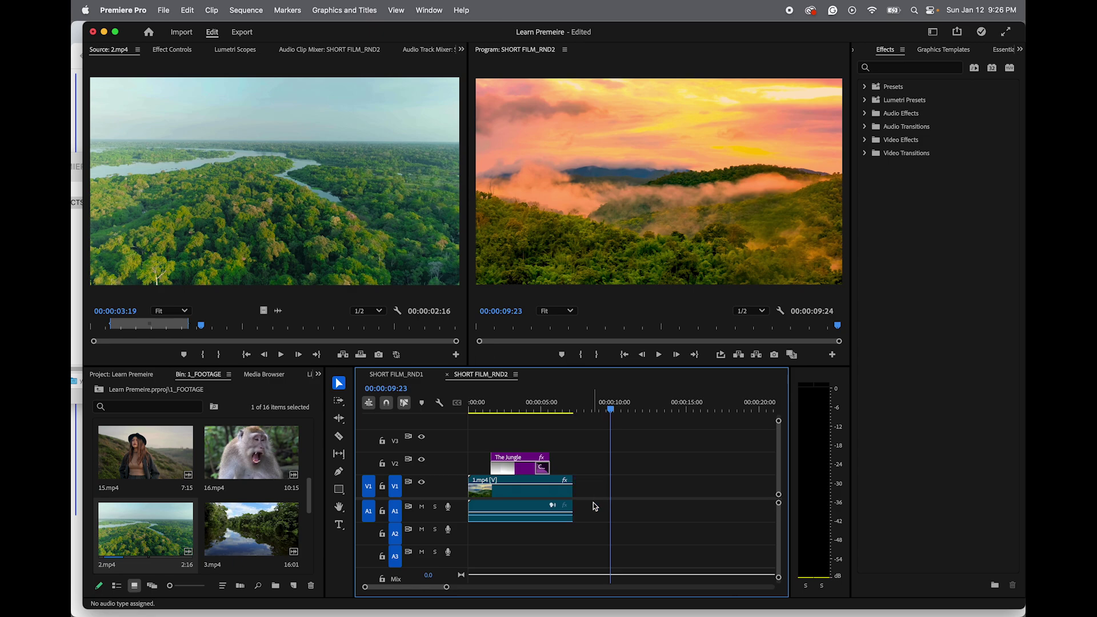
# - Add only the video of the marked 2.mp4 range to V1 directly after 1.mp4 and preview the cut
pyautogui.moveTo(610, 409); pyautogui.dragTo(586, 410)
pyautogui.moveTo(264, 309); pyautogui.dragTo(569, 483)
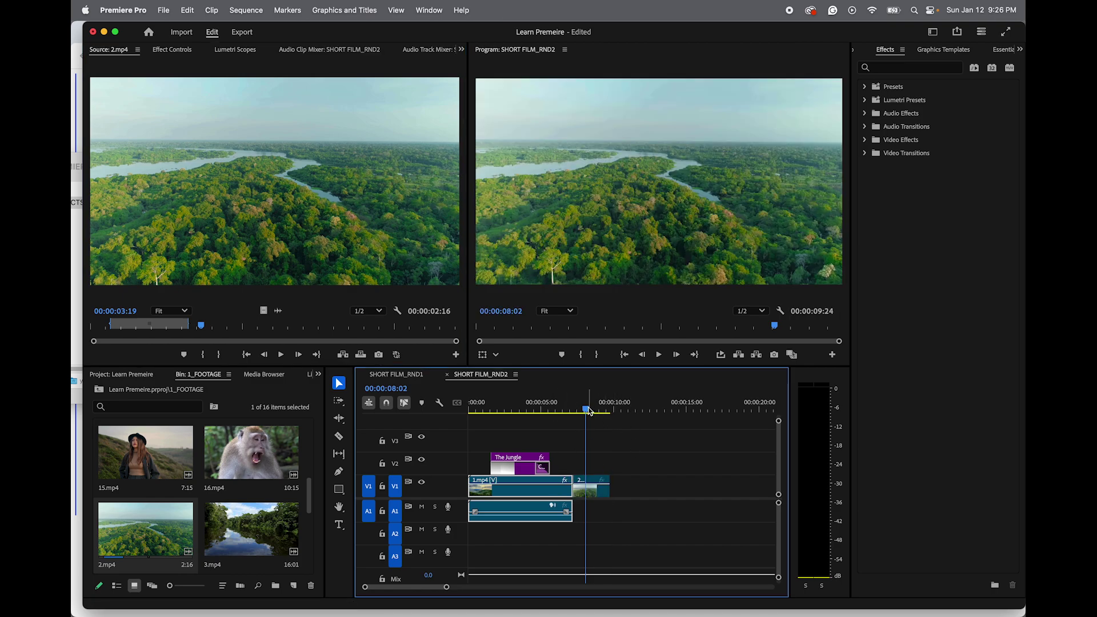
pyautogui.moveTo(586, 410); pyautogui.dragTo(554, 411)
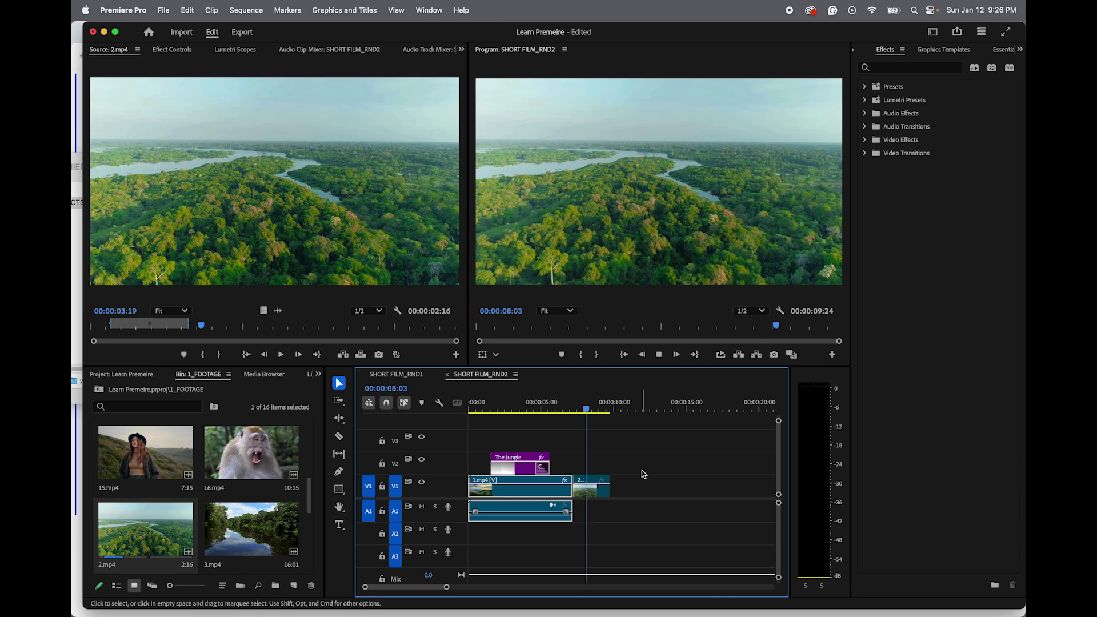
# - Replay the cut from 1.mp4 to 2.mp4 several times to check how the two shots join
pyautogui.click(574, 410)
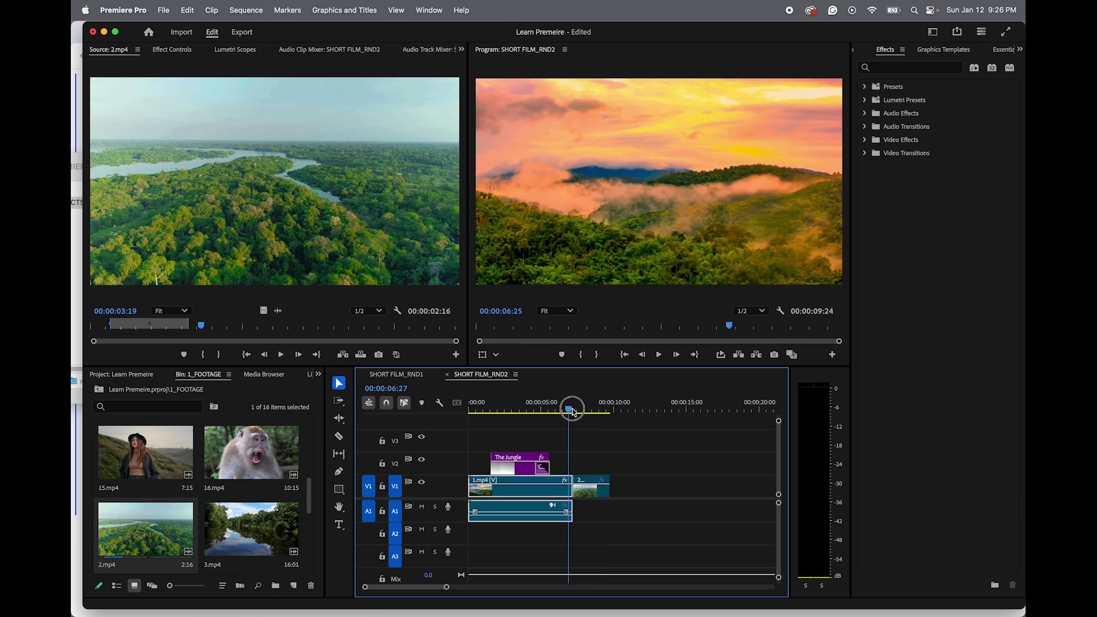
pyautogui.click(552, 408)
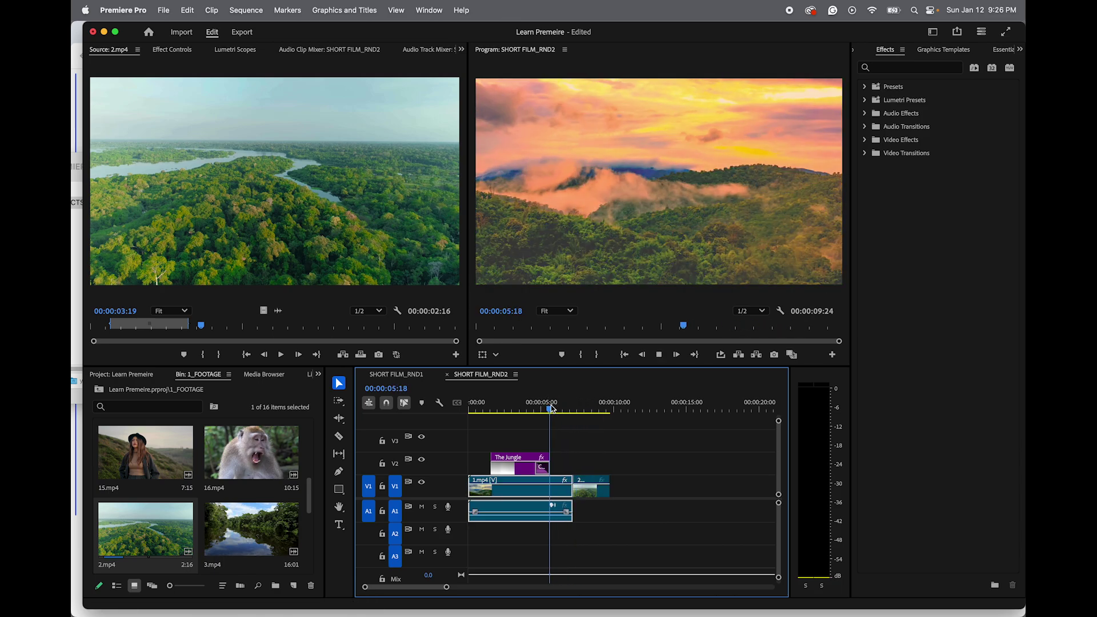
pyautogui.press('space')
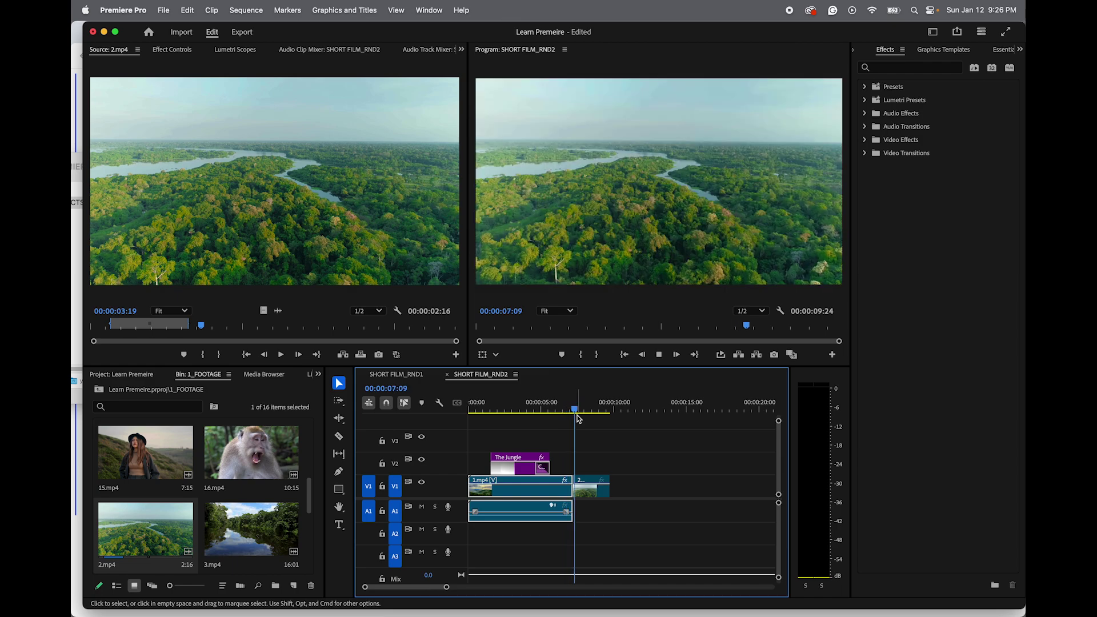
pyautogui.press('space')
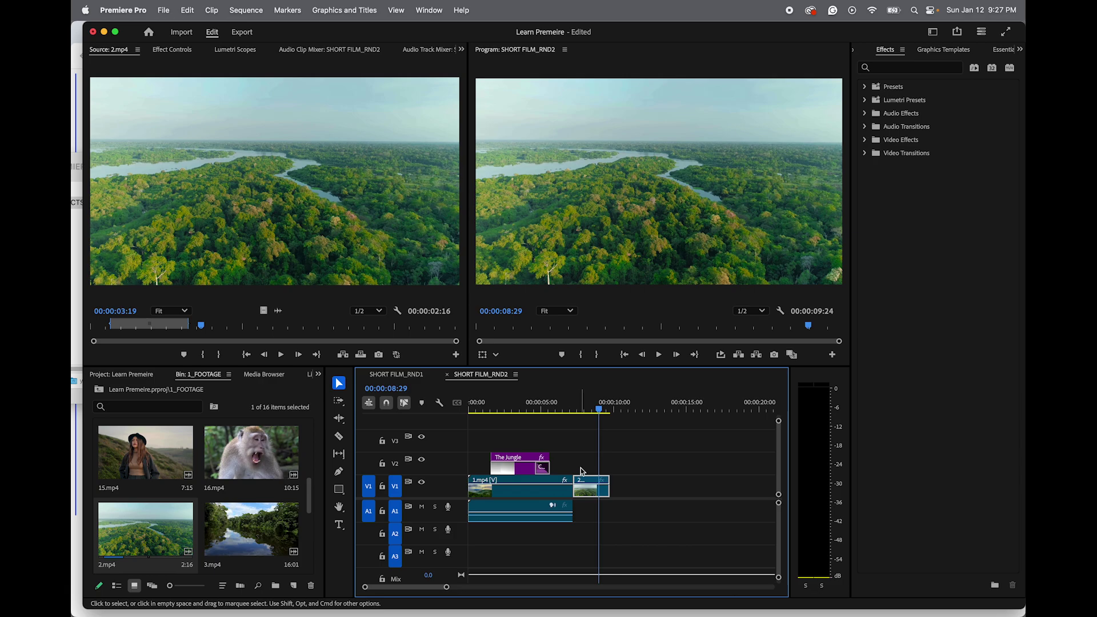
pyautogui.click(561, 494)
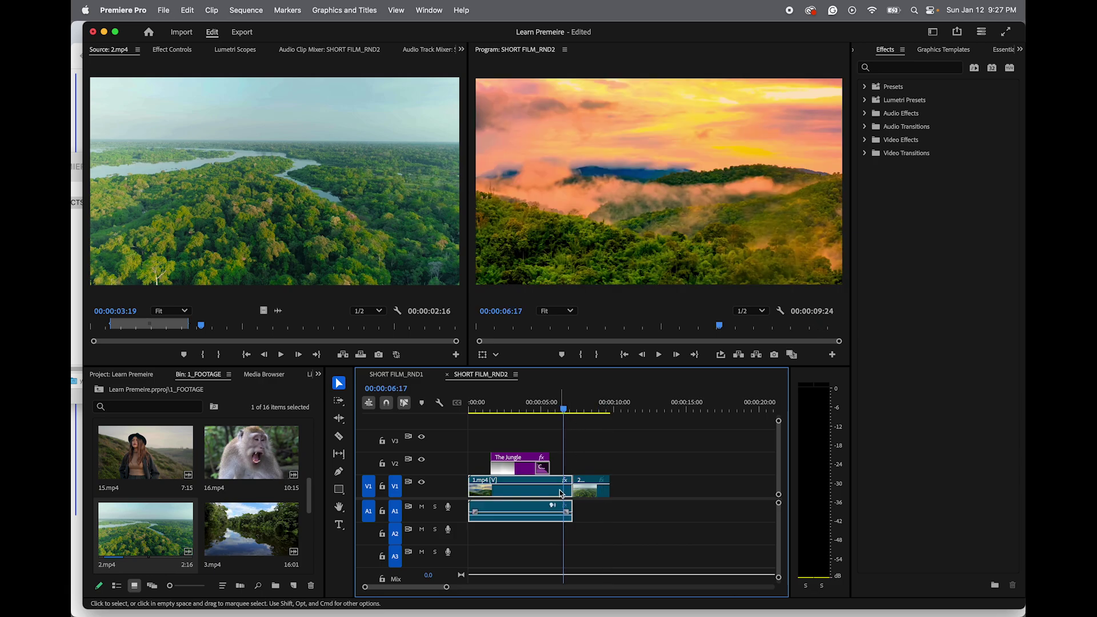
pyautogui.press('space')
pyautogui.press('space')
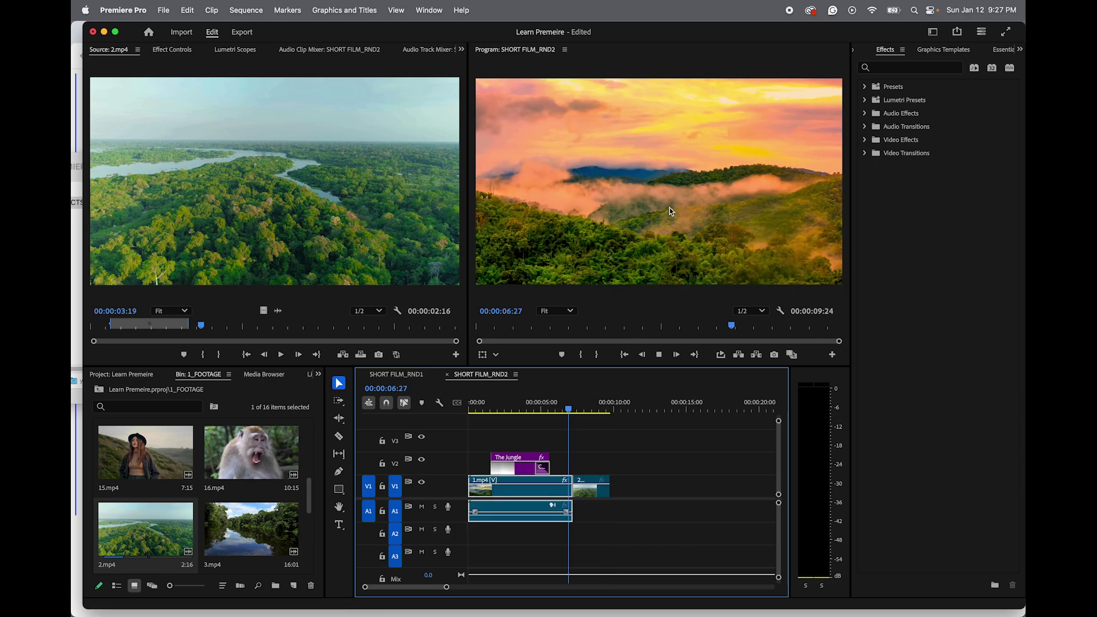
pyautogui.click(568, 407)
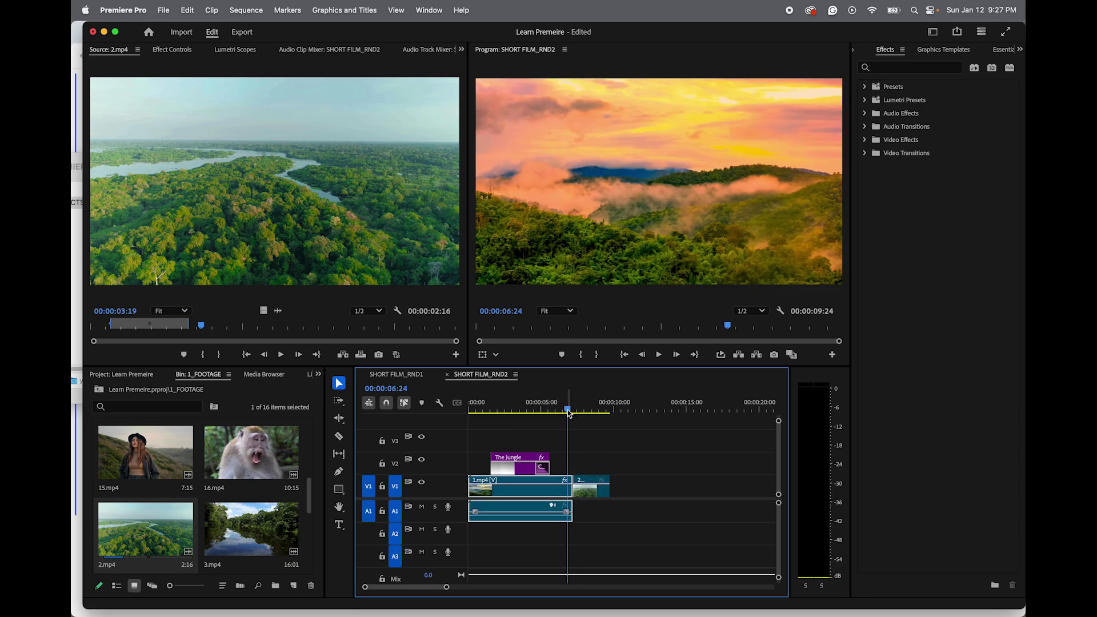
# - Start Scale and Position keyframes on 1.mp4 at 00:00:03:26
pyautogui.moveTo(568, 408); pyautogui.dragTo(528, 406)
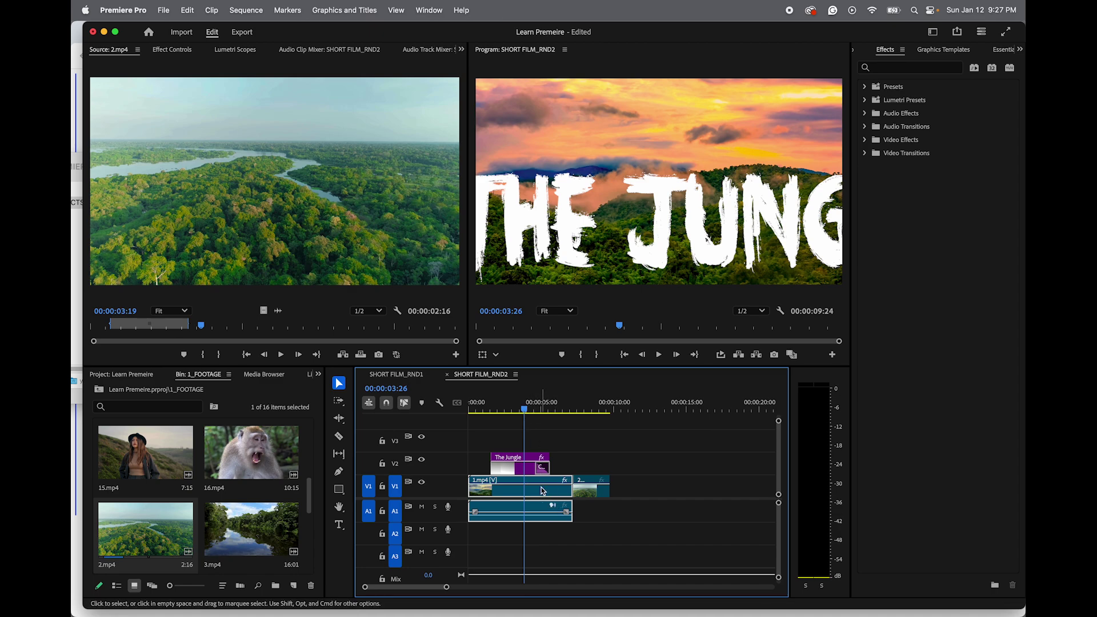
pyautogui.click(171, 49)
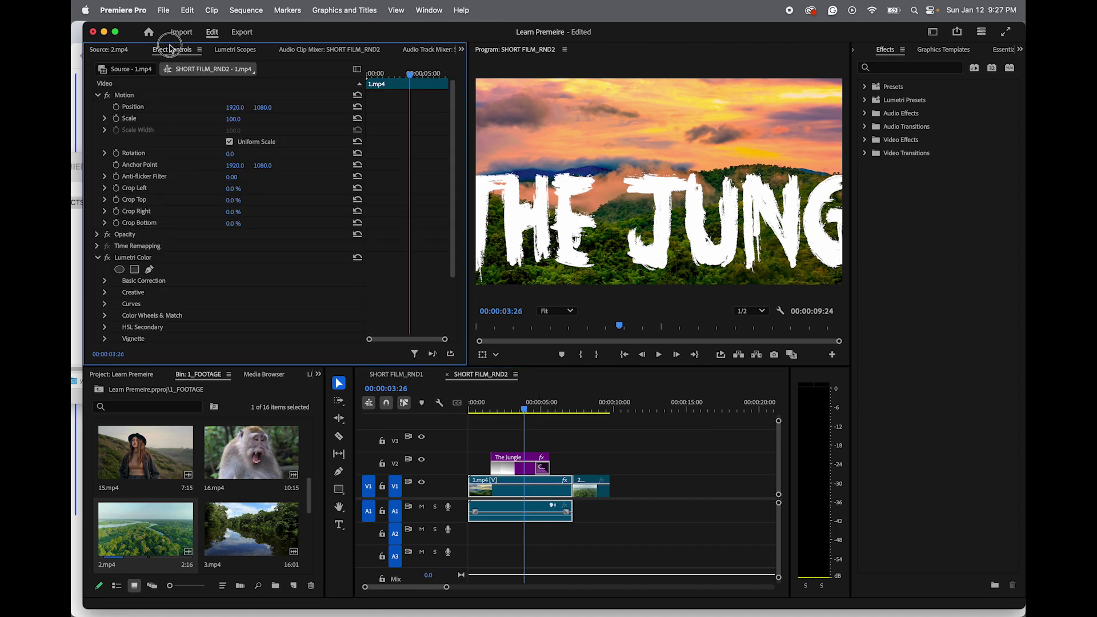
pyautogui.click(116, 118)
pyautogui.click(116, 107)
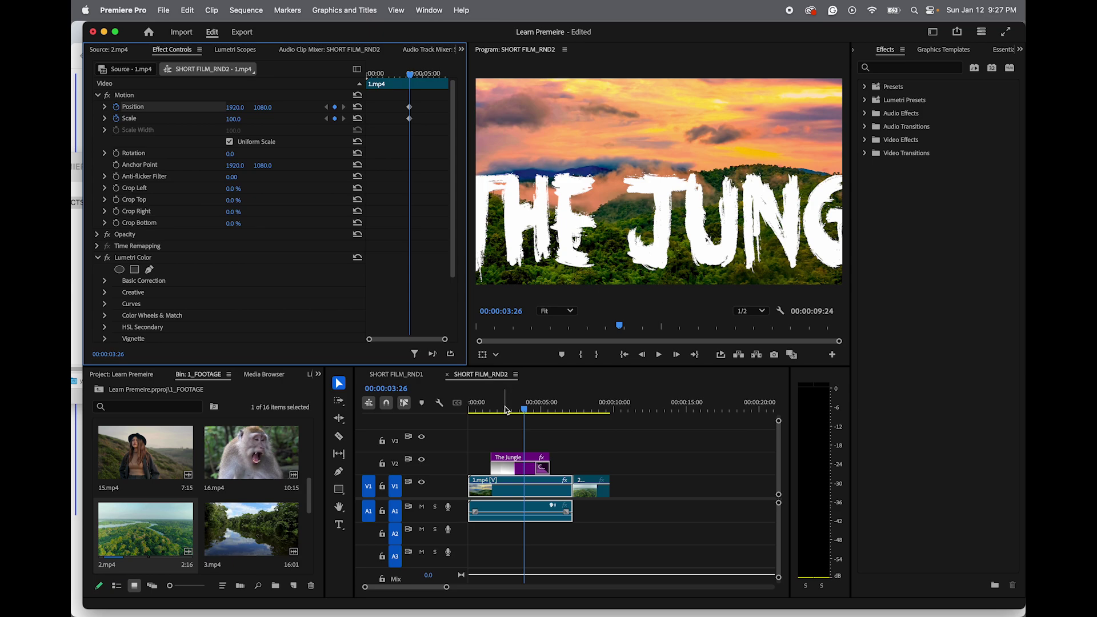
# - Keyframe the Scale of 1.mp4 to 150 at 00:00:07:06, its last frame, and play the sequence from the start to check the zoom
pyautogui.moveTo(526, 412); pyautogui.dragTo(574, 413)
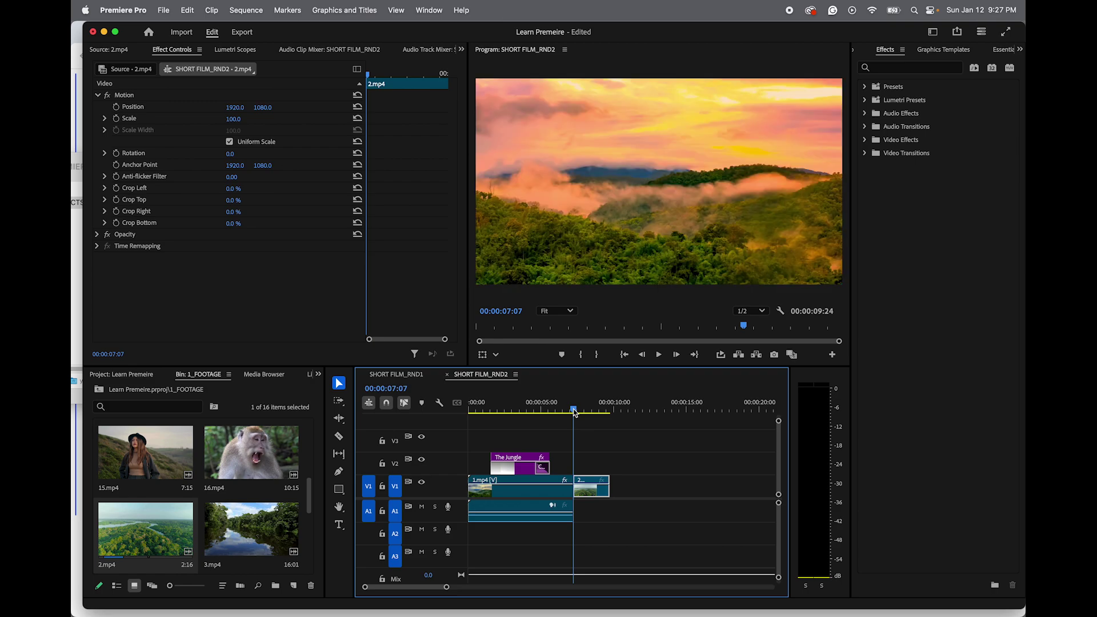
pyautogui.click(555, 502)
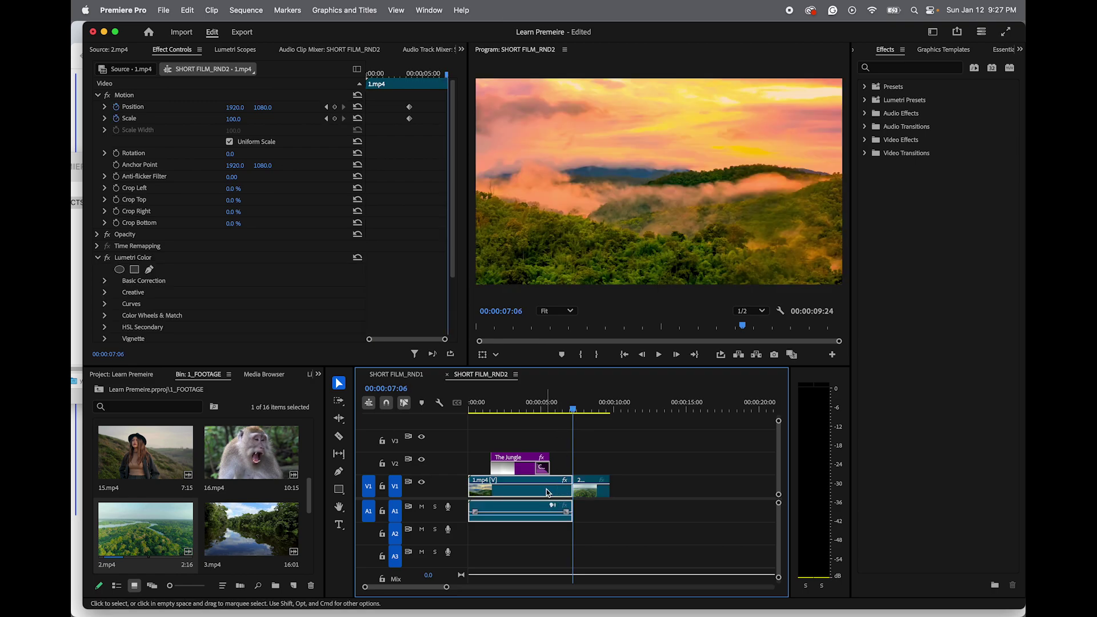
pyautogui.click(232, 120)
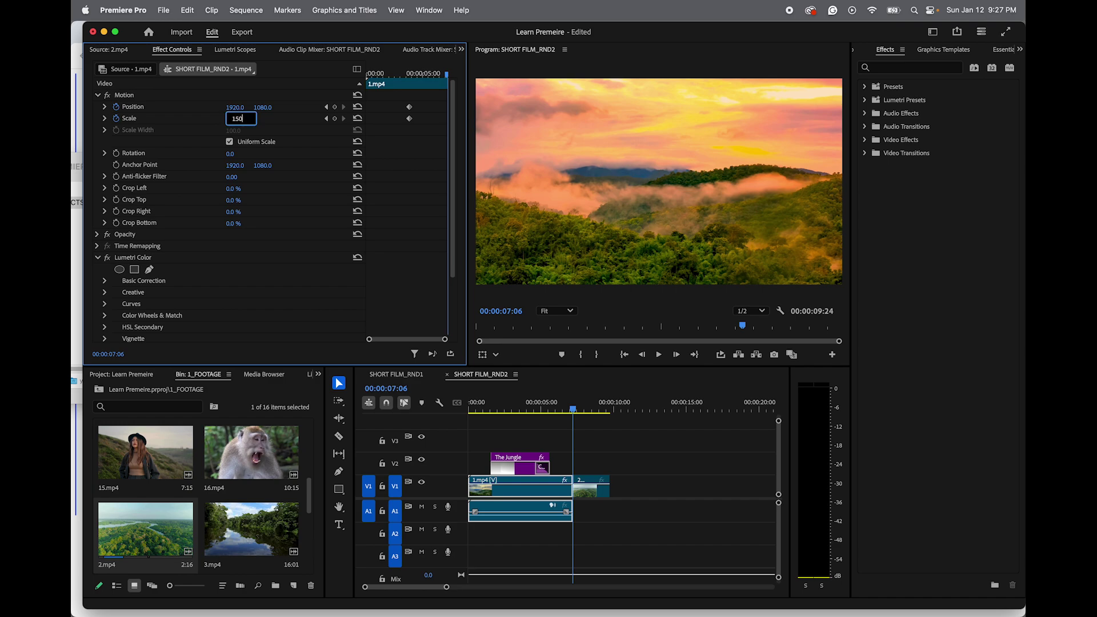
pyautogui.moveTo(232, 120); pyautogui.dragTo(234, 120)
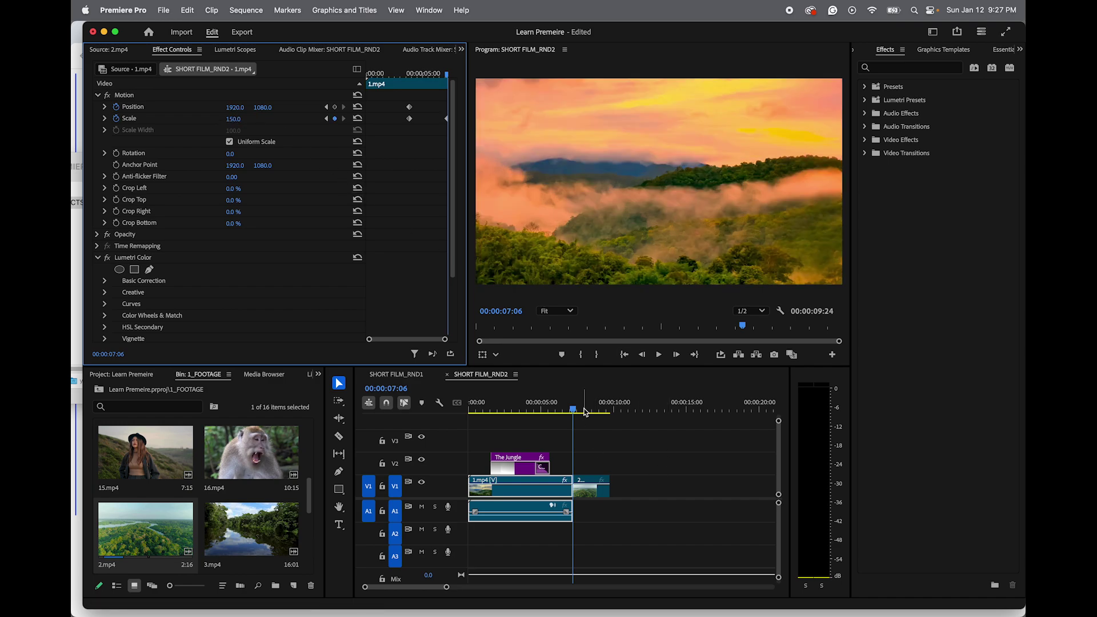
pyautogui.moveTo(505, 407); pyautogui.dragTo(470, 406)
pyautogui.press('space')
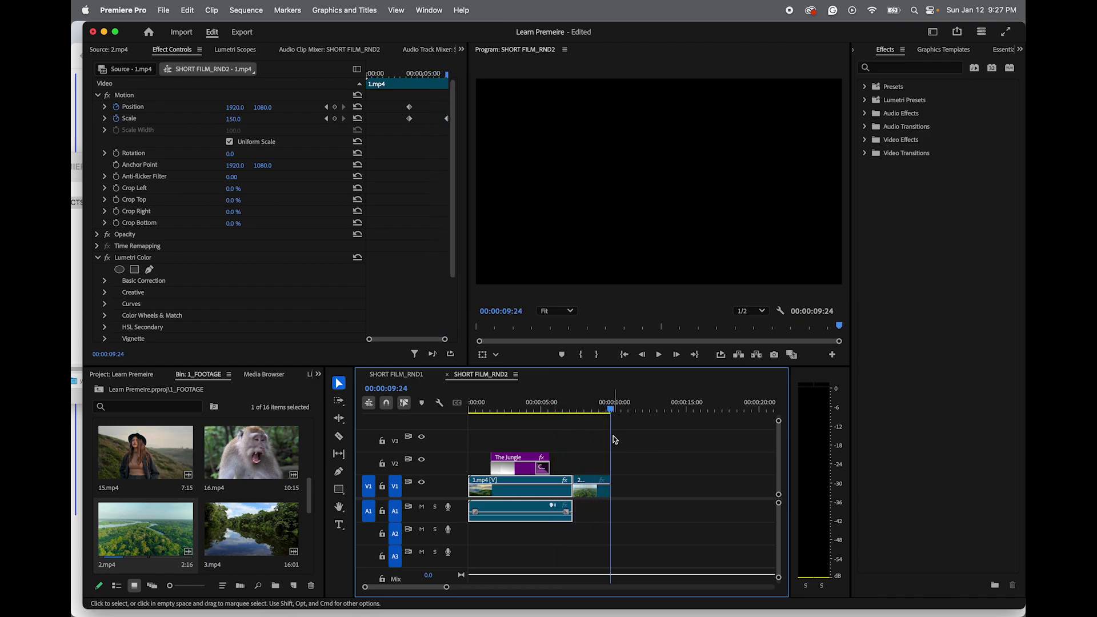
pyautogui.press('space')
pyautogui.click(567, 409)
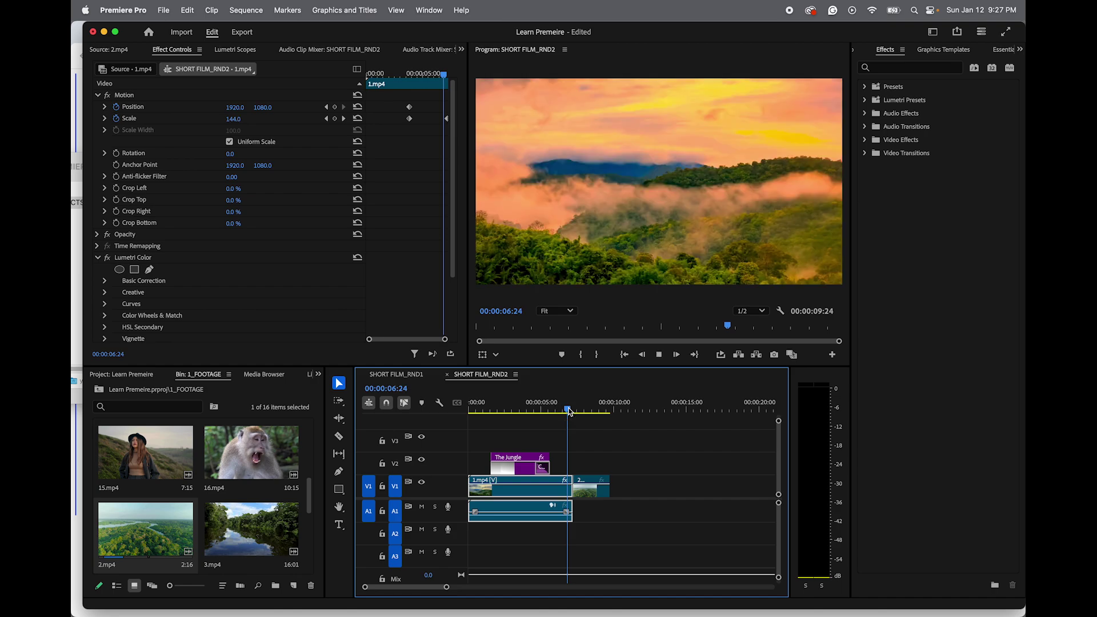
# - Move the 2.mp4 clip from V1 up to V2, keeping its start time, and undo a further move to V4
pyautogui.click(576, 483)
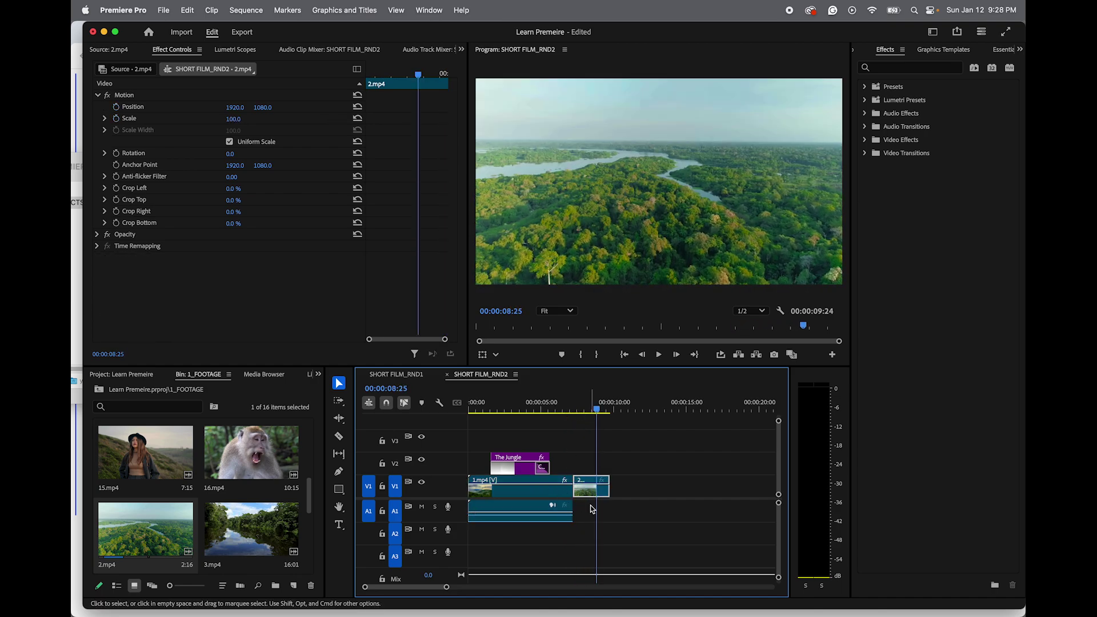
pyautogui.moveTo(585, 496); pyautogui.dragTo(579, 469)
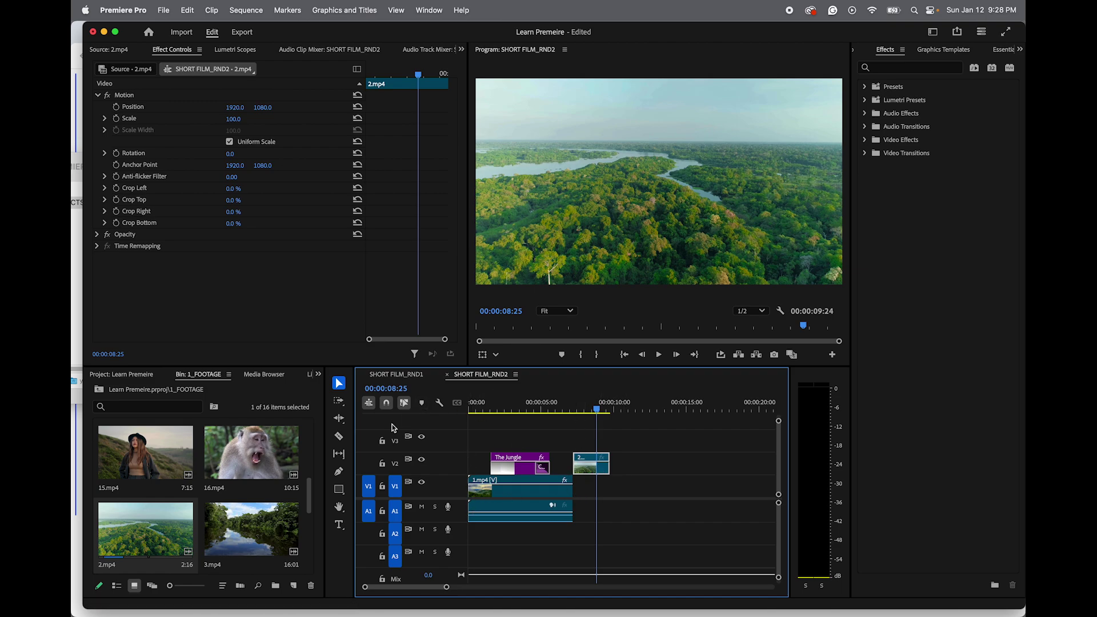
pyautogui.moveTo(587, 474); pyautogui.dragTo(581, 417)
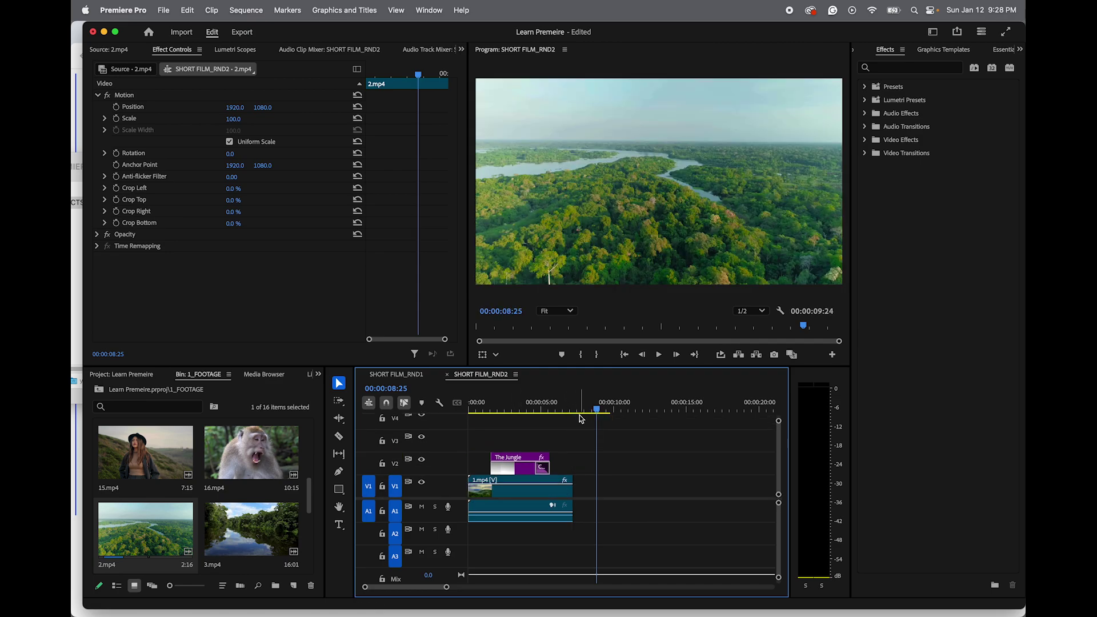
pyautogui.press('super+z')
pyautogui.press('super+z')
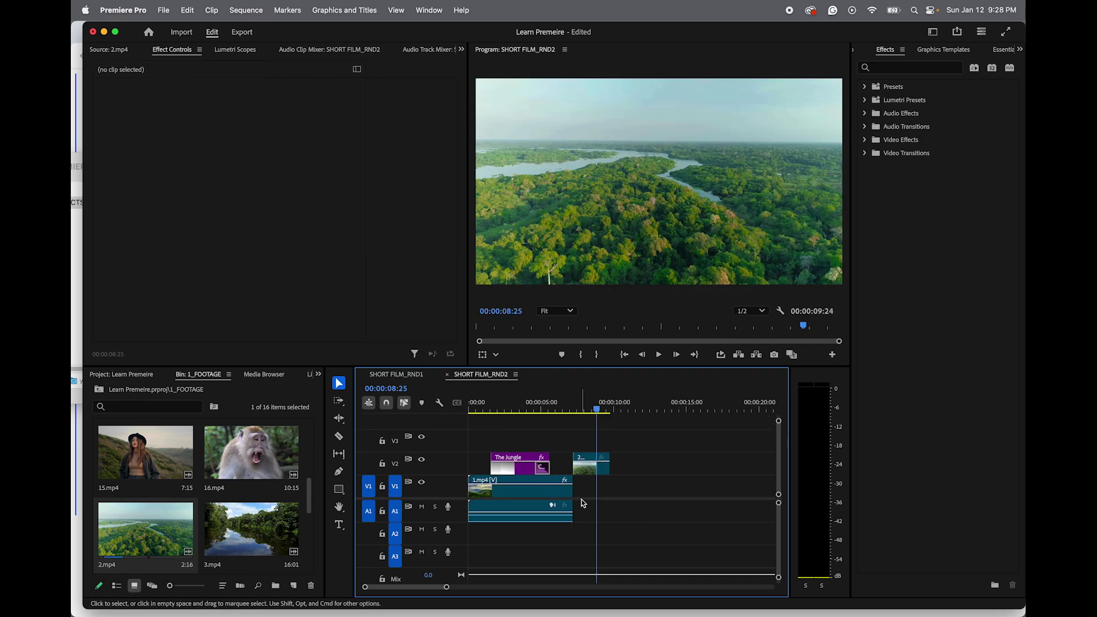
# - Expand audio track A1, raise the volume level of 1.mp4's audio, and collapse the track again
pyautogui.click(527, 520)
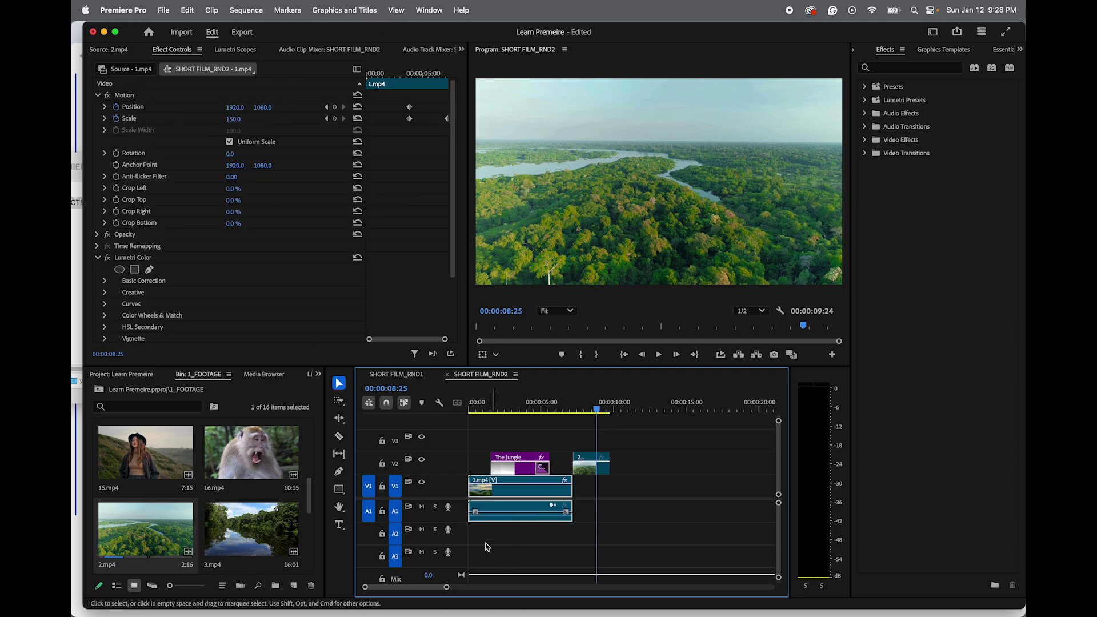
pyautogui.moveTo(511, 520); pyautogui.dragTo(500, 570)
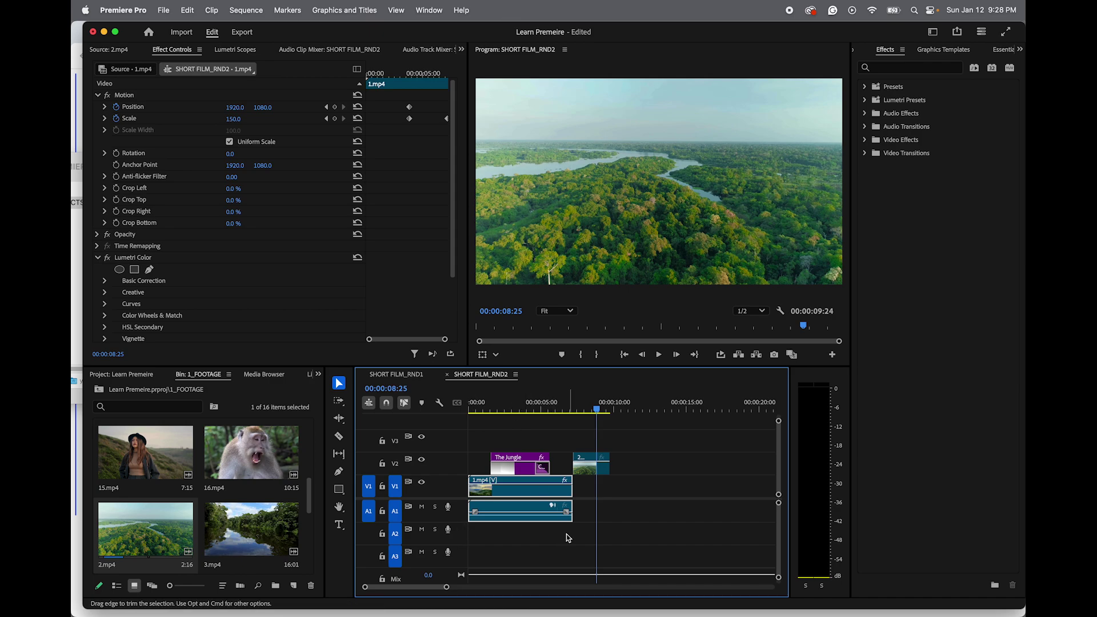
pyautogui.doubleClick(462, 513)
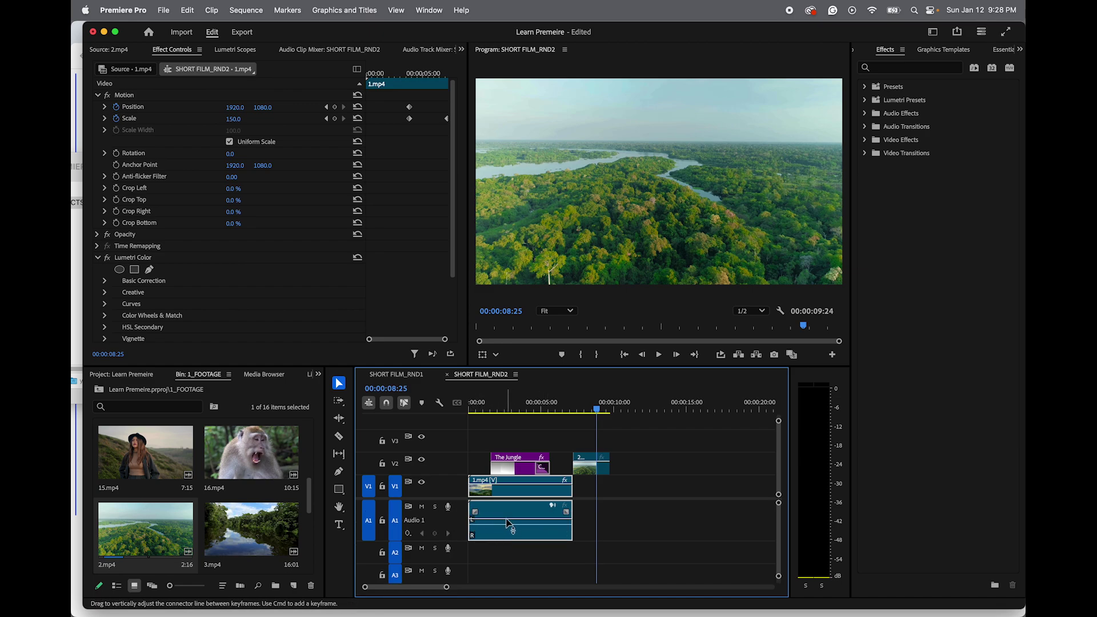
pyautogui.moveTo(509, 524); pyautogui.dragTo(468, 519)
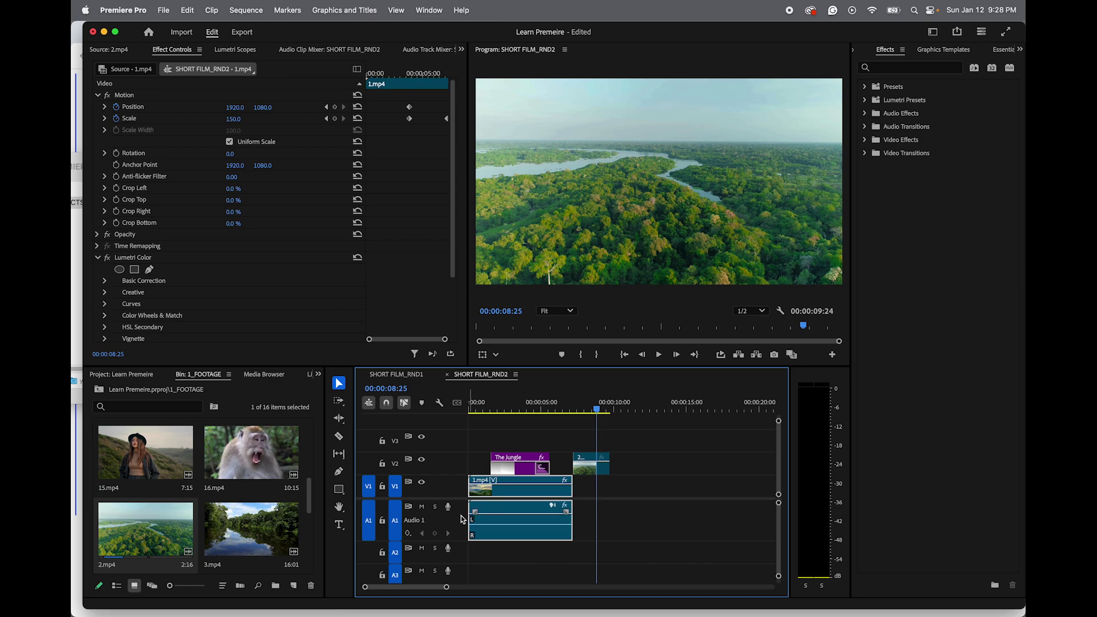
pyautogui.doubleClick(463, 519)
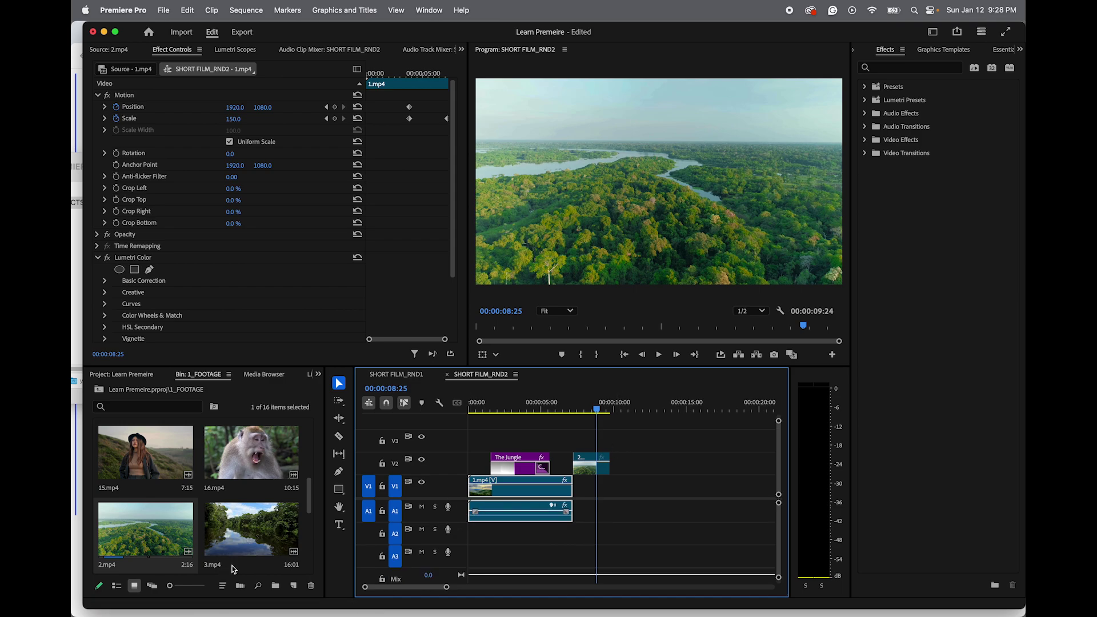
# - Load 3.mp4 in the Source Monitor and mark a range 00:00:01:14 long, with its in point at 00:00:01:14
pyautogui.doubleClick(255, 532)
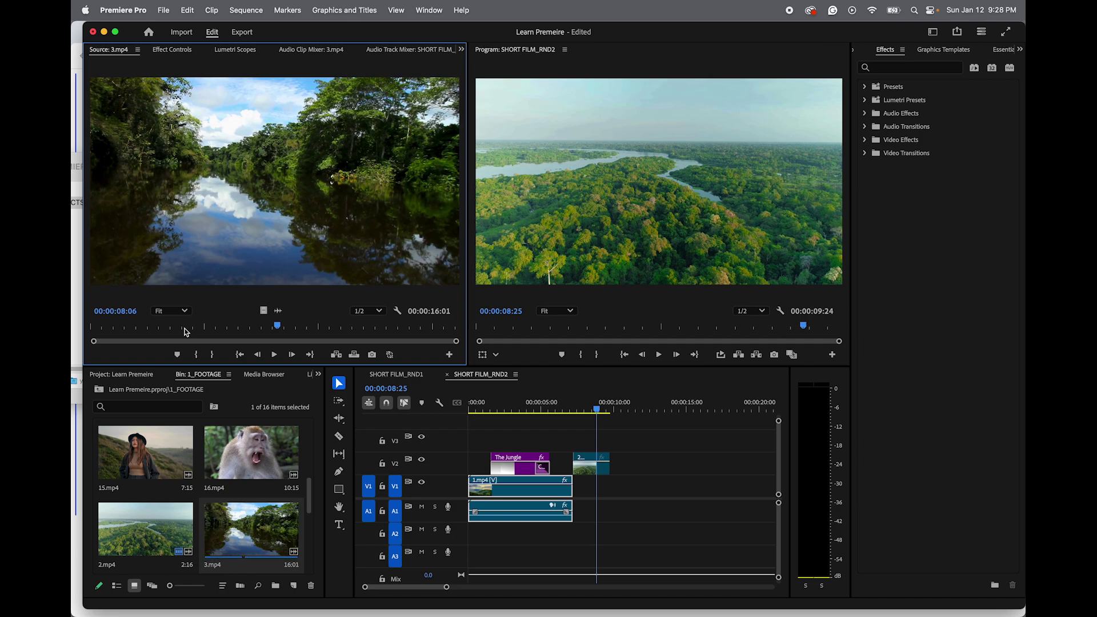
pyautogui.moveTo(133, 336); pyautogui.dragTo(126, 338)
pyautogui.press('i')
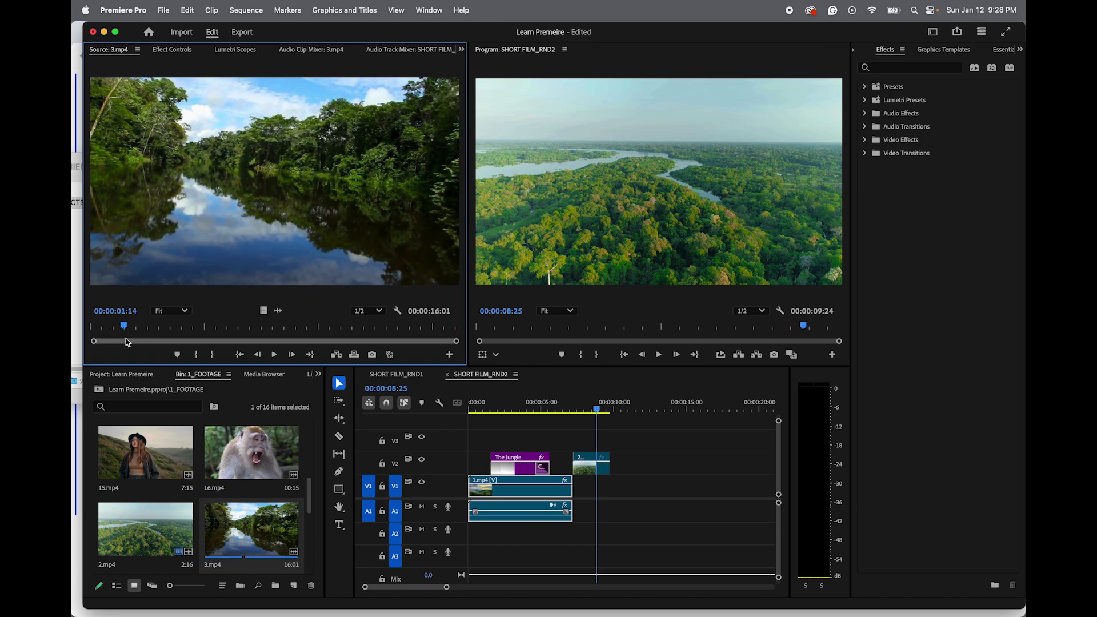
pyautogui.press('space')
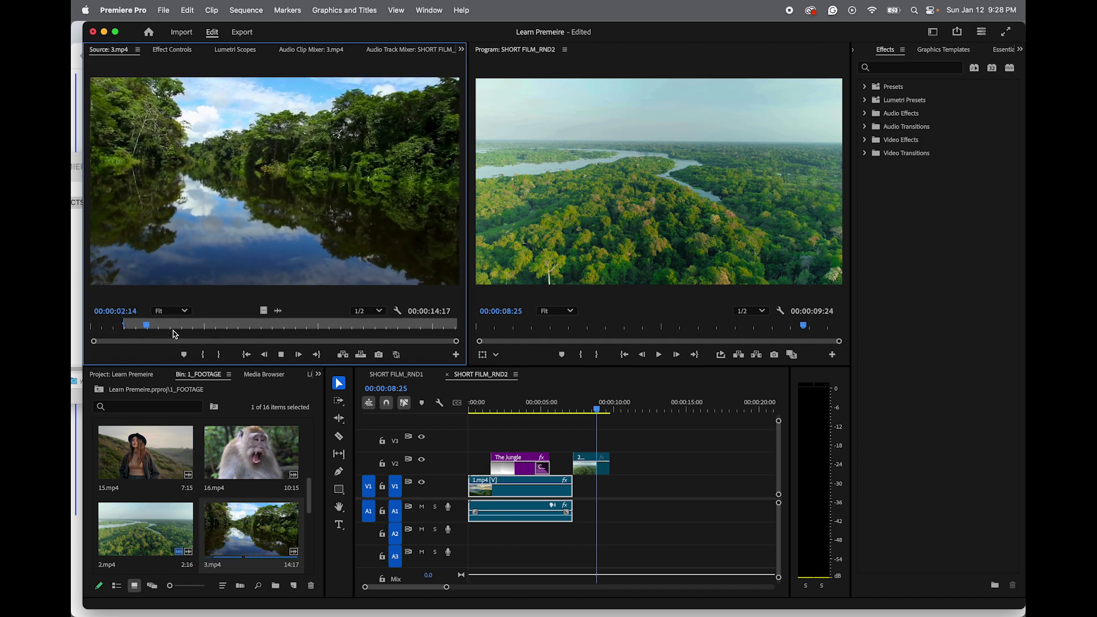
pyautogui.press('o')
pyautogui.press('space')
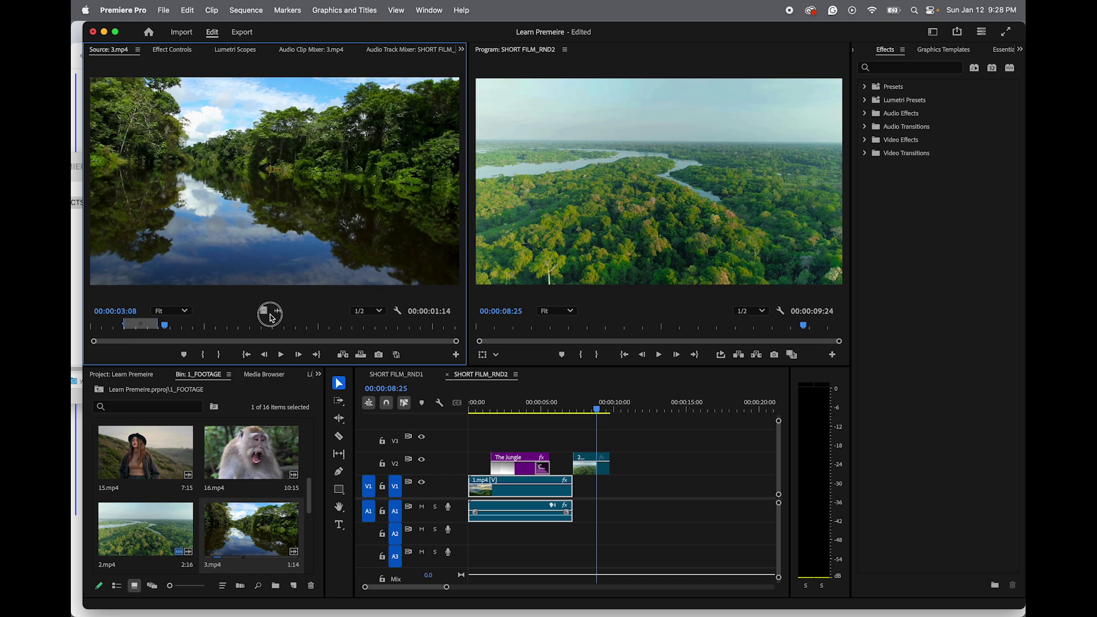
# - Add only the video of the marked 3.mp4 range to V1 where 2.mp4 ends, and preview from the end of 1.mp4
pyautogui.moveTo(271, 319); pyautogui.dragTo(637, 485)
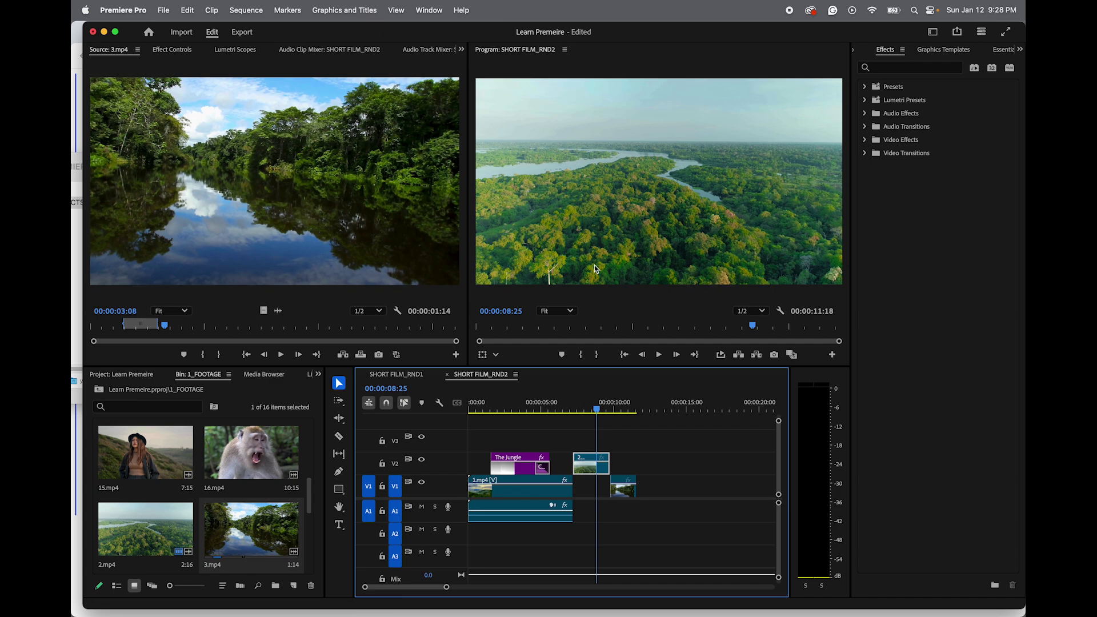
pyautogui.click(572, 410)
pyautogui.press('space')
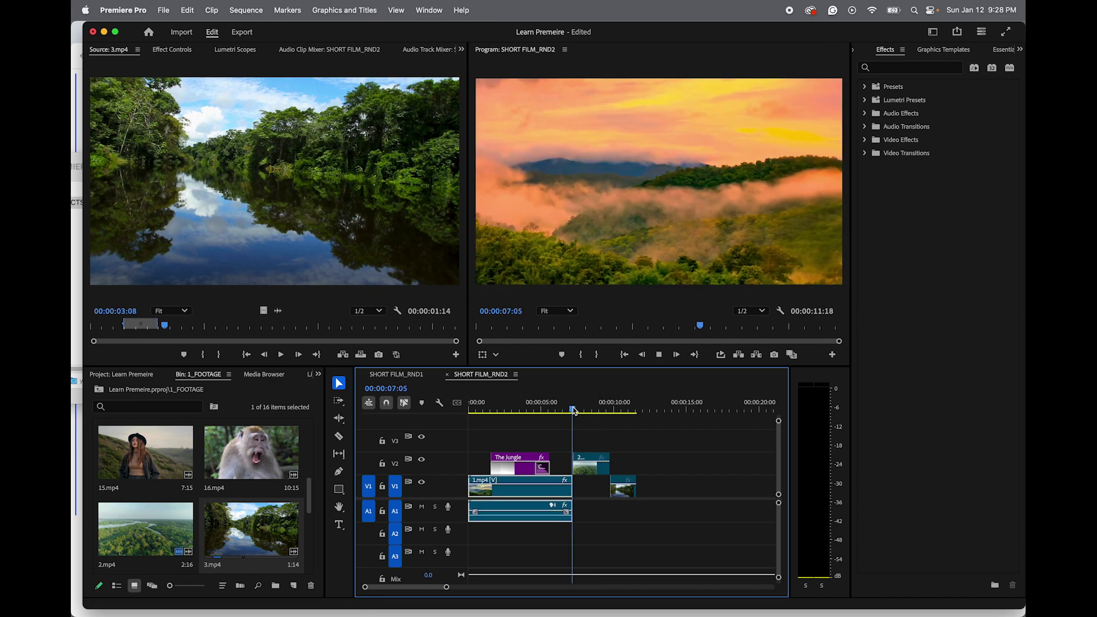
pyautogui.press('space')
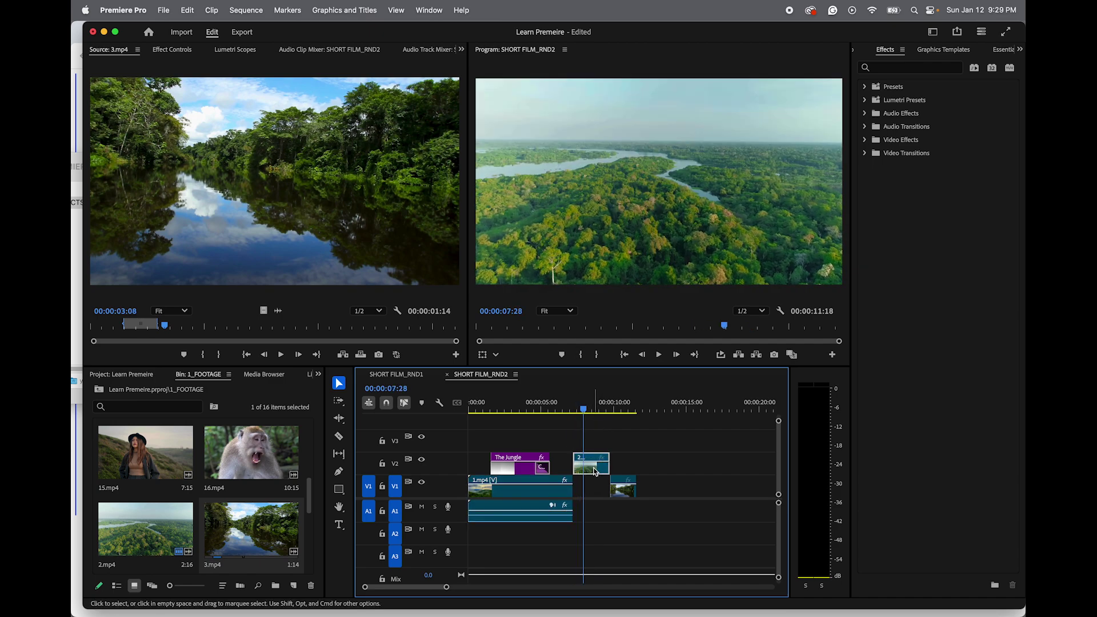
# - Set the speed of the 2.mp4 clip on V2 to 150% and return to just before the clip to preview it
pyautogui.rightClick(595, 472)
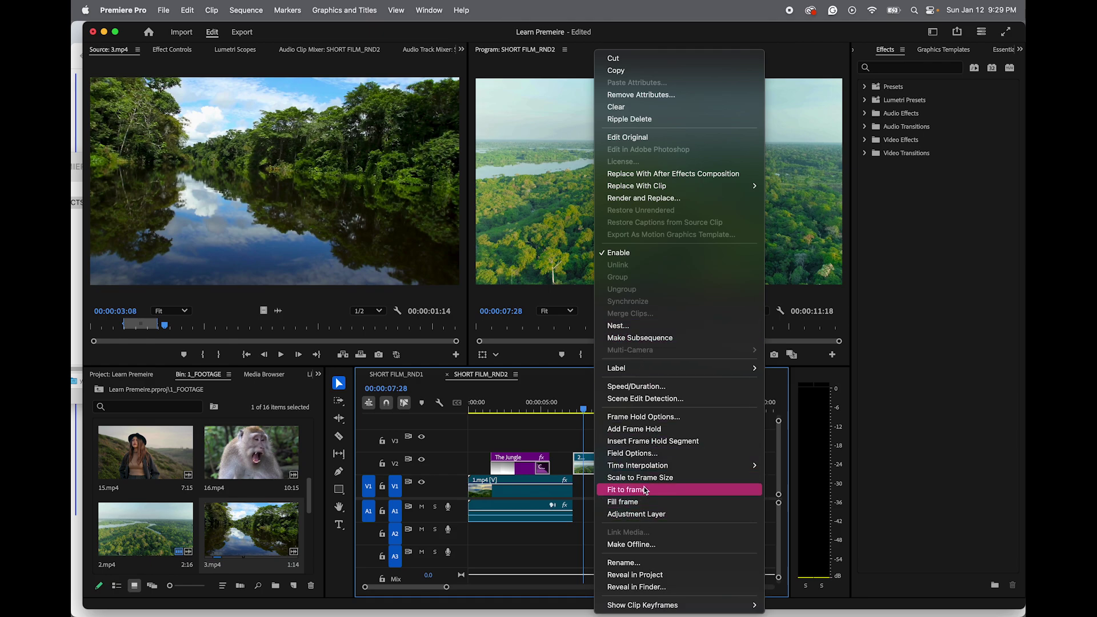
pyautogui.click(649, 387)
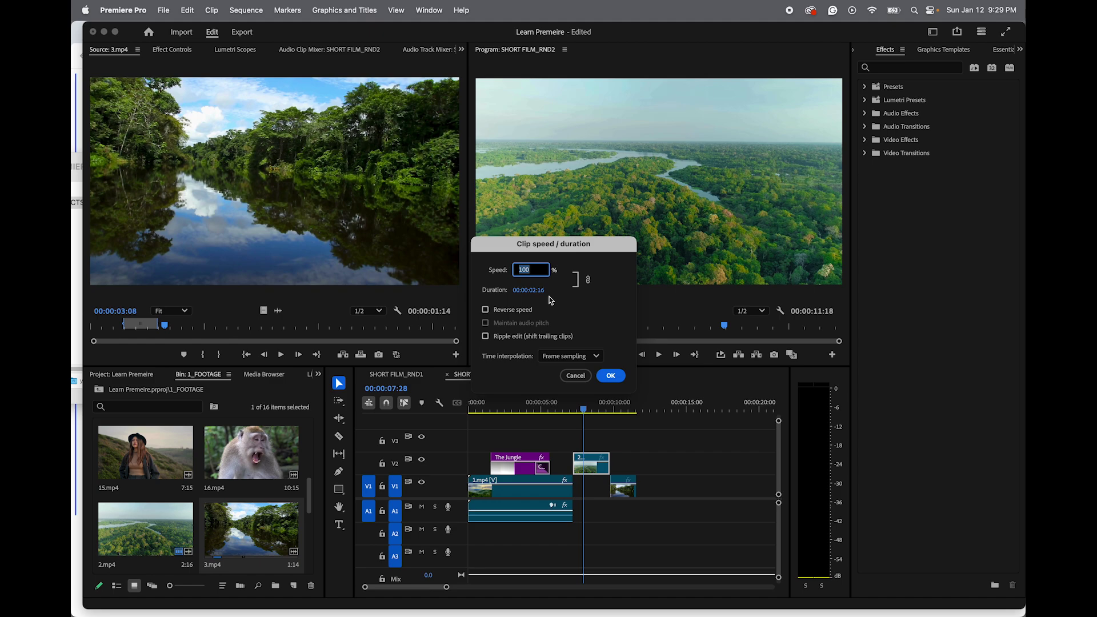
pyautogui.write('15')
pyautogui.press('Return')
pyautogui.click(569, 407)
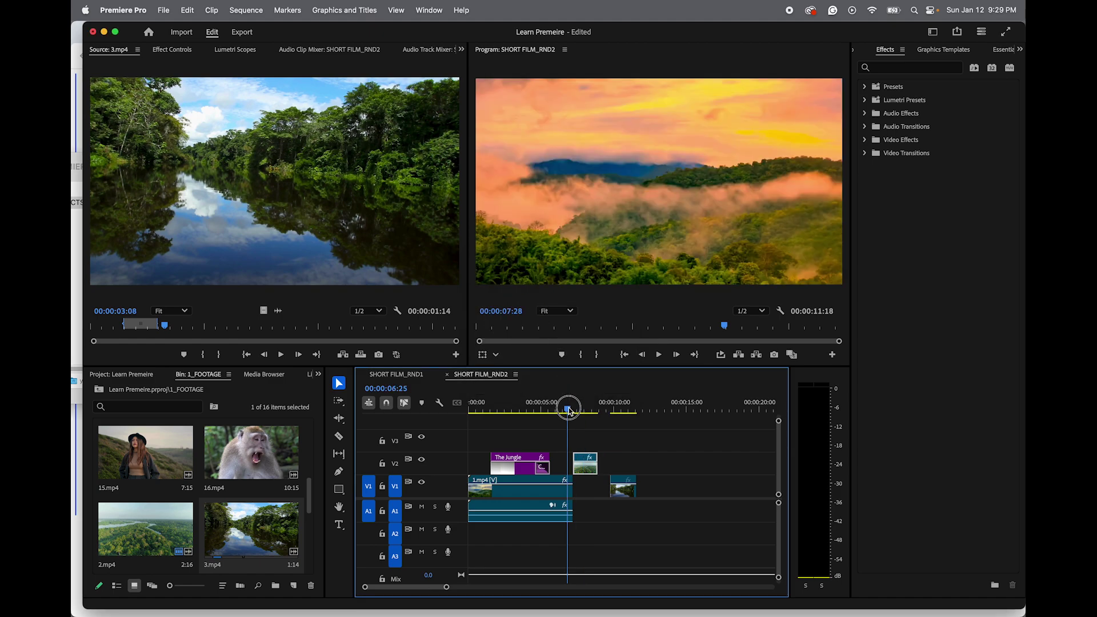
# - Move the 3.mp4 clip on V1 earlier so it starts where 2.mp4 ends on V2, previewing the cut before and after
pyautogui.click(526, 406)
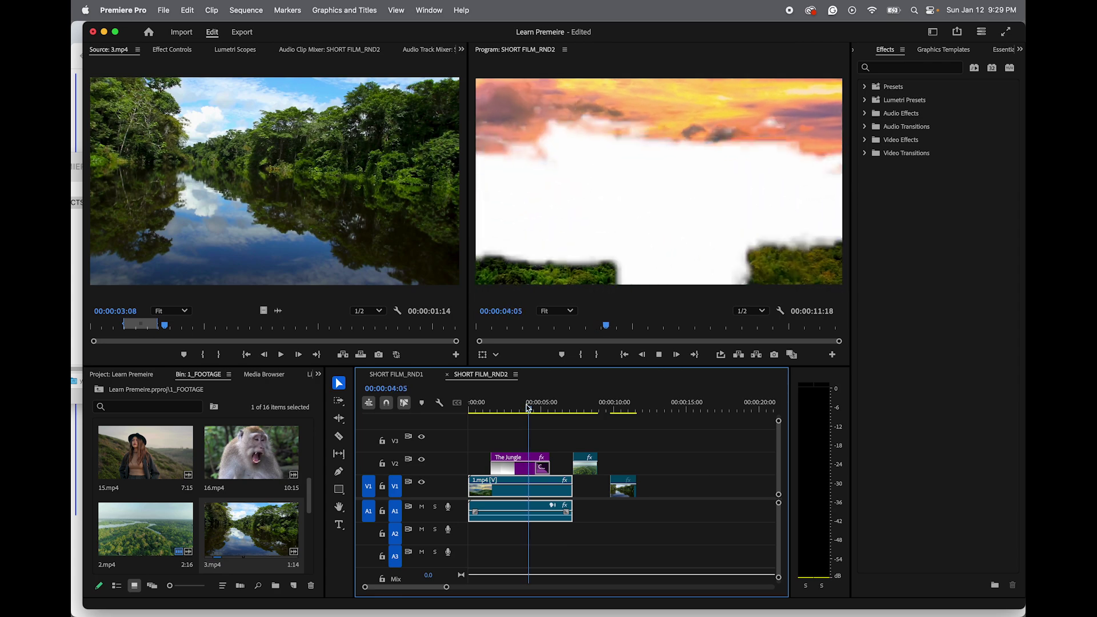
pyautogui.press('space')
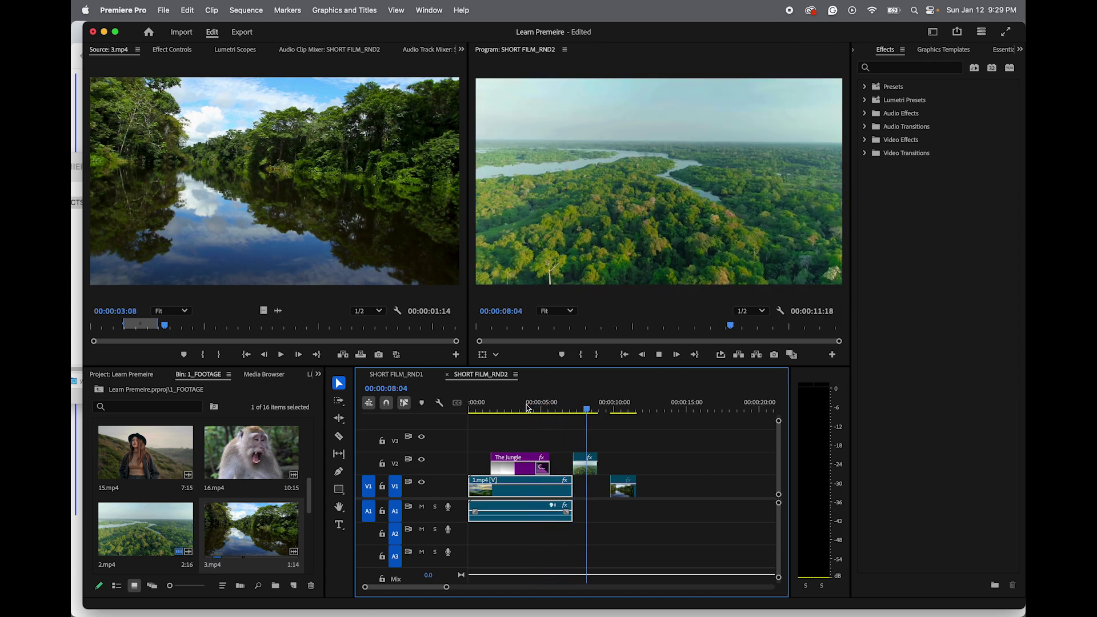
pyautogui.press('space')
pyautogui.moveTo(618, 486); pyautogui.dragTo(606, 489)
pyautogui.click(566, 406)
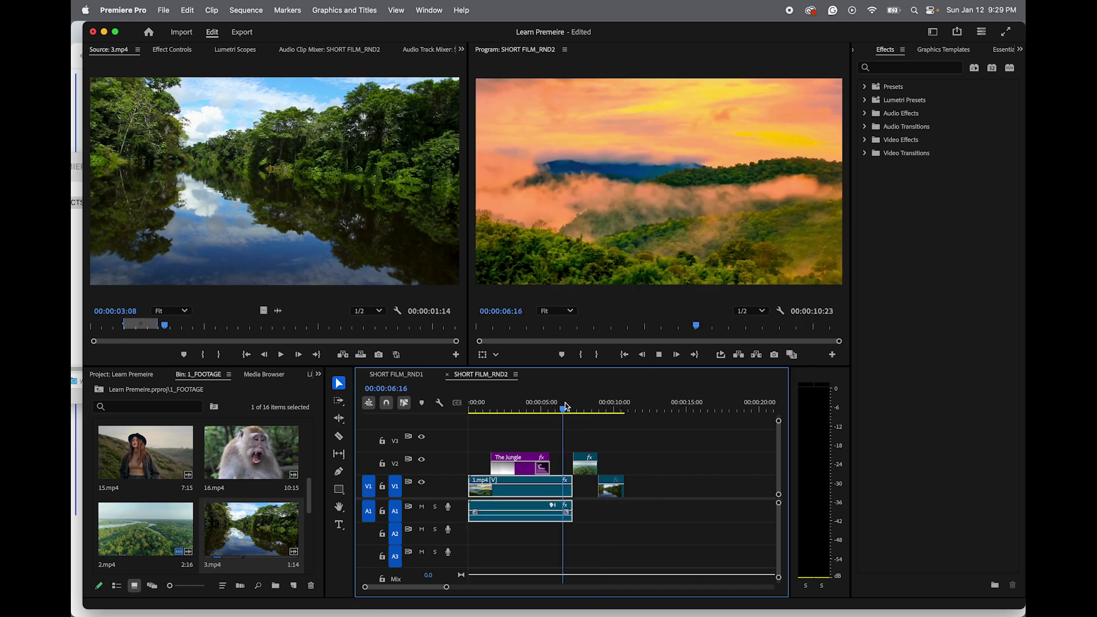
pyautogui.press('space')
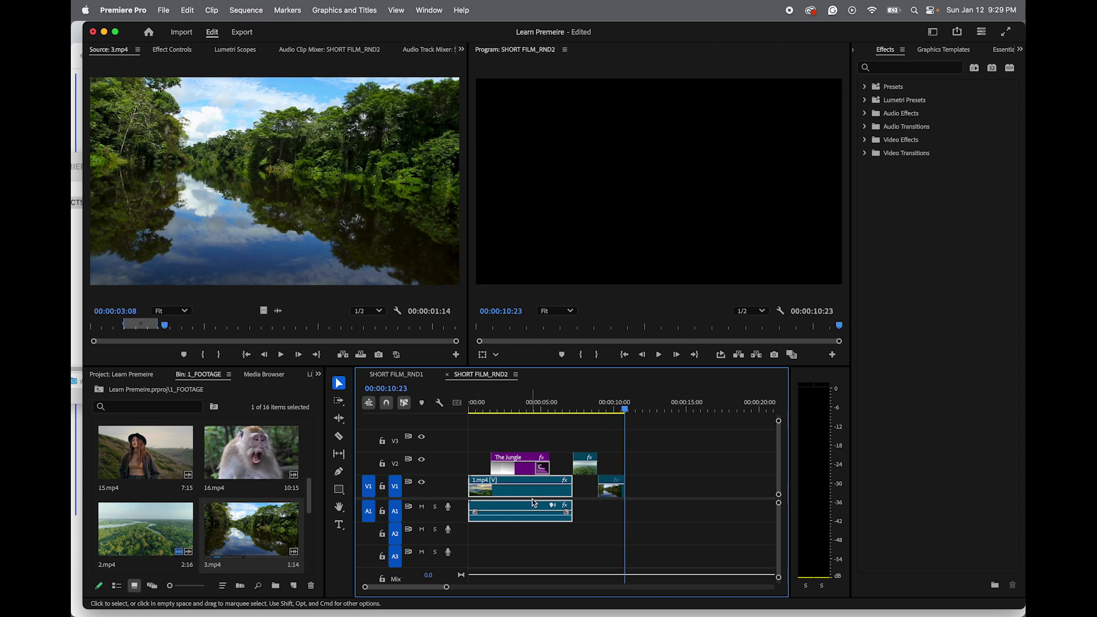
# - Try a ripple trim at the end of the 2.mp4 clip on V2 and try out the Slip tool on V1
pyautogui.click(340, 418)
pyautogui.moveTo(601, 468)
pyautogui.mouseDown()
pyautogui.moveTo(617, 468)
pyautogui.moveTo(583, 464)
pyautogui.moveTo(708, 463)
pyautogui.moveTo(591, 461)
pyautogui.moveTo(597, 467)
pyautogui.mouseUp()
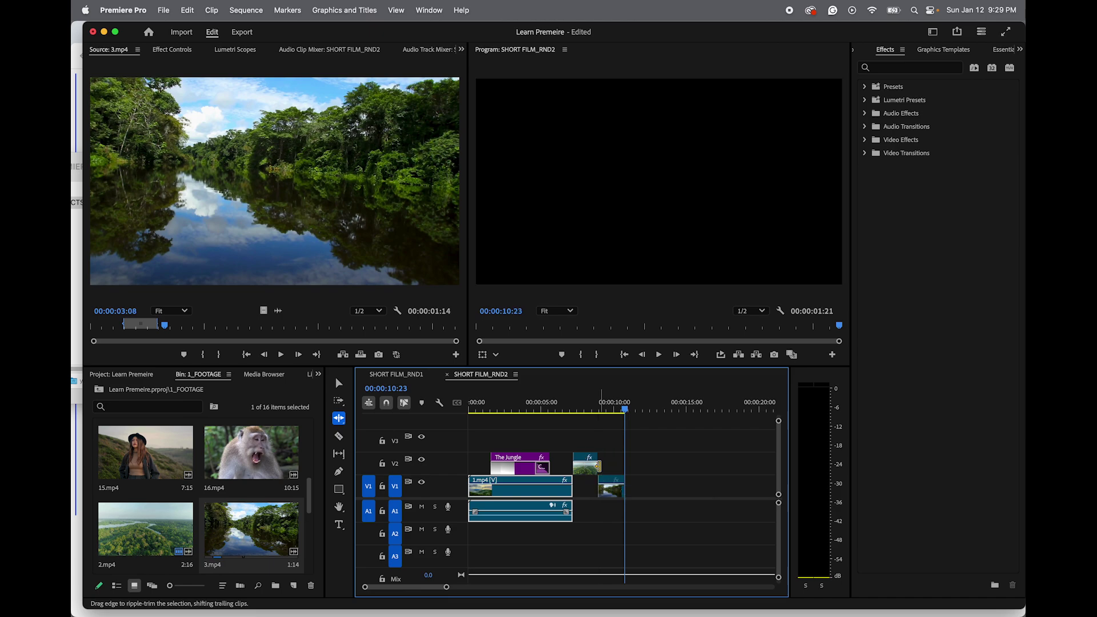
pyautogui.click(340, 455)
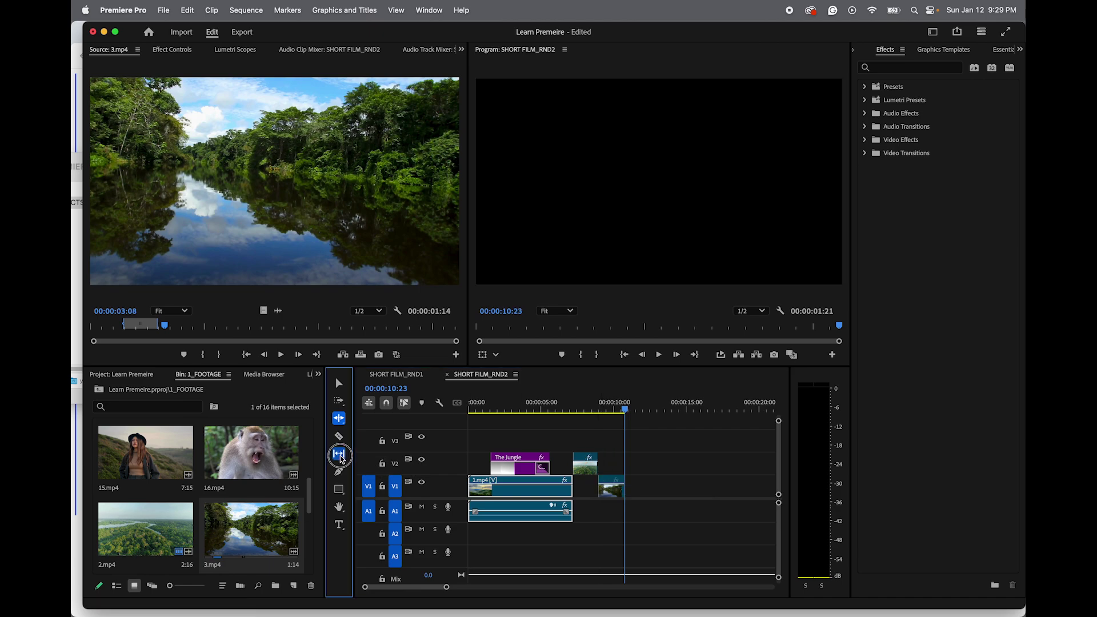
pyautogui.moveTo(575, 484)
pyautogui.mouseDown()
pyautogui.moveTo(554, 484)
pyautogui.moveTo(593, 484)
pyautogui.moveTo(495, 484)
pyautogui.moveTo(587, 488)
pyautogui.mouseUp()
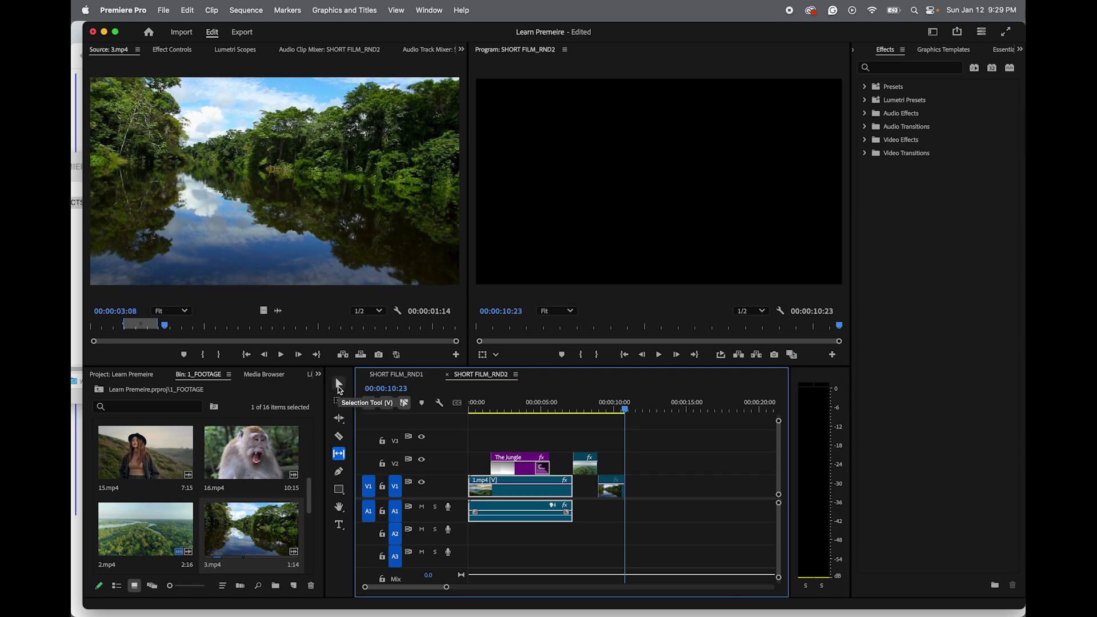
pyautogui.click(339, 389)
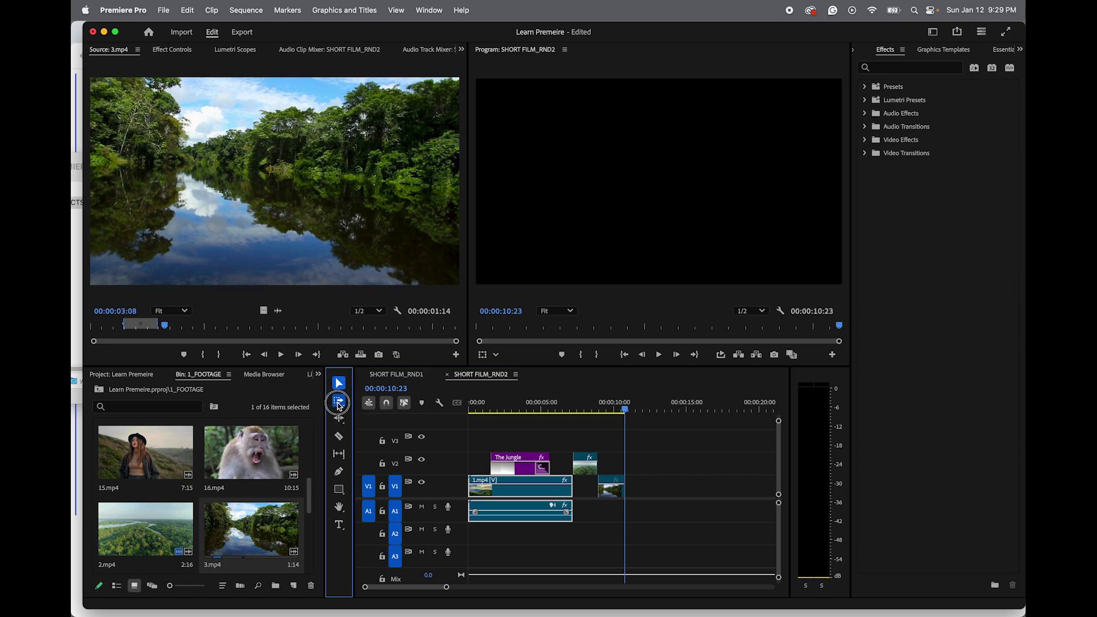
# - Try shifting 2.mp4 and 3.mp4 together with Track Select Forward, bring them back against 1.mp4, and try timeline snapping
pyautogui.click(339, 402)
pyautogui.moveTo(594, 470); pyautogui.dragTo(697, 476)
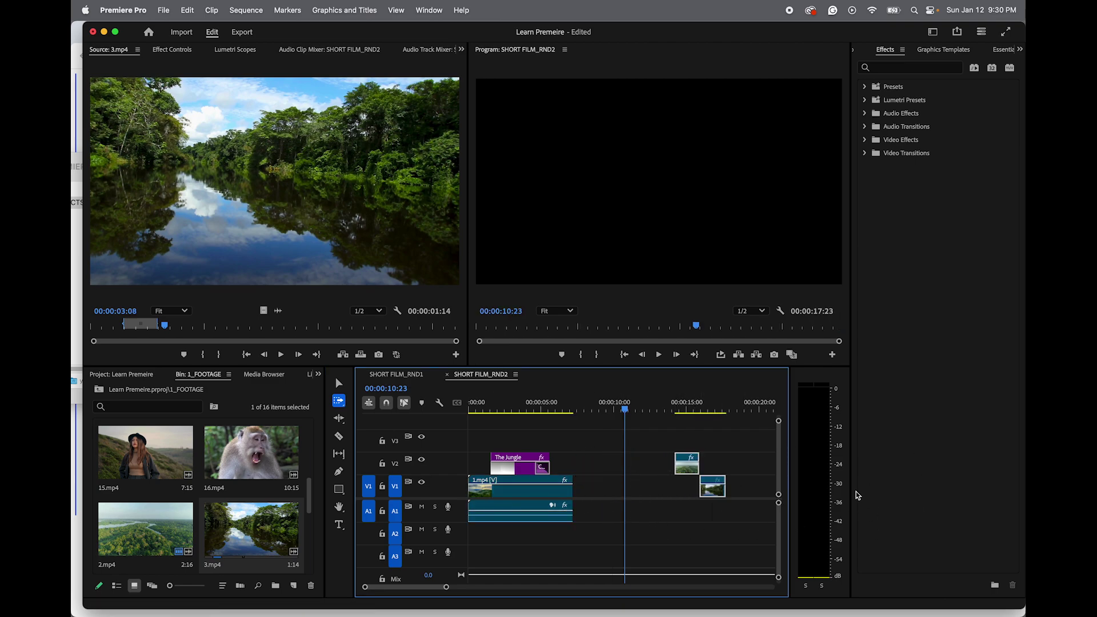
pyautogui.moveTo(690, 474); pyautogui.dragTo(583, 473)
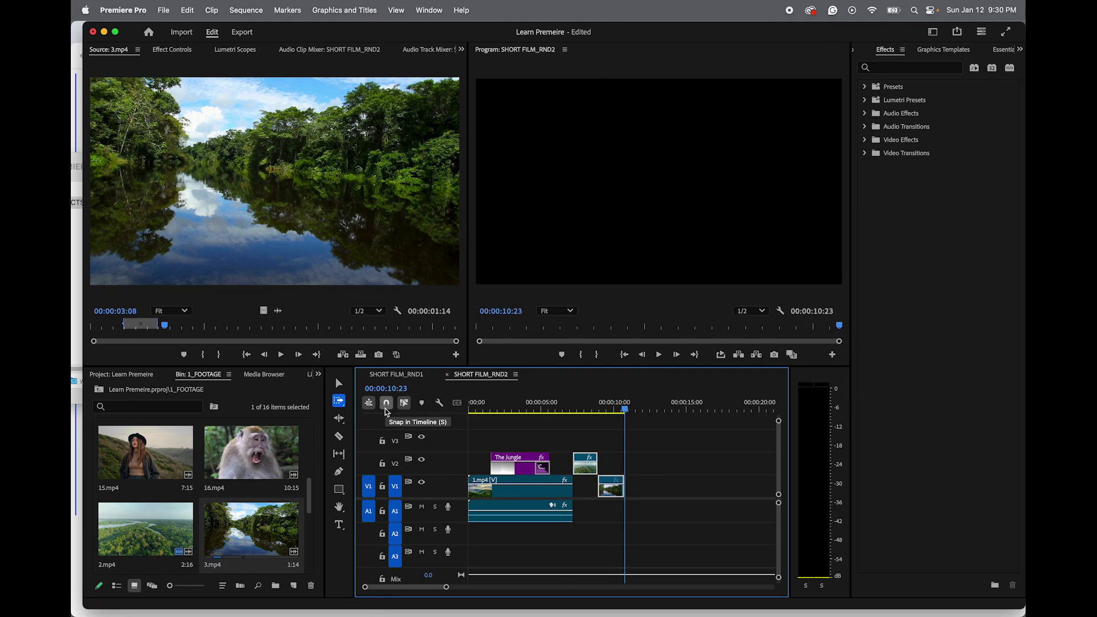
pyautogui.click(387, 404)
pyautogui.moveTo(584, 479); pyautogui.dragTo(598, 476)
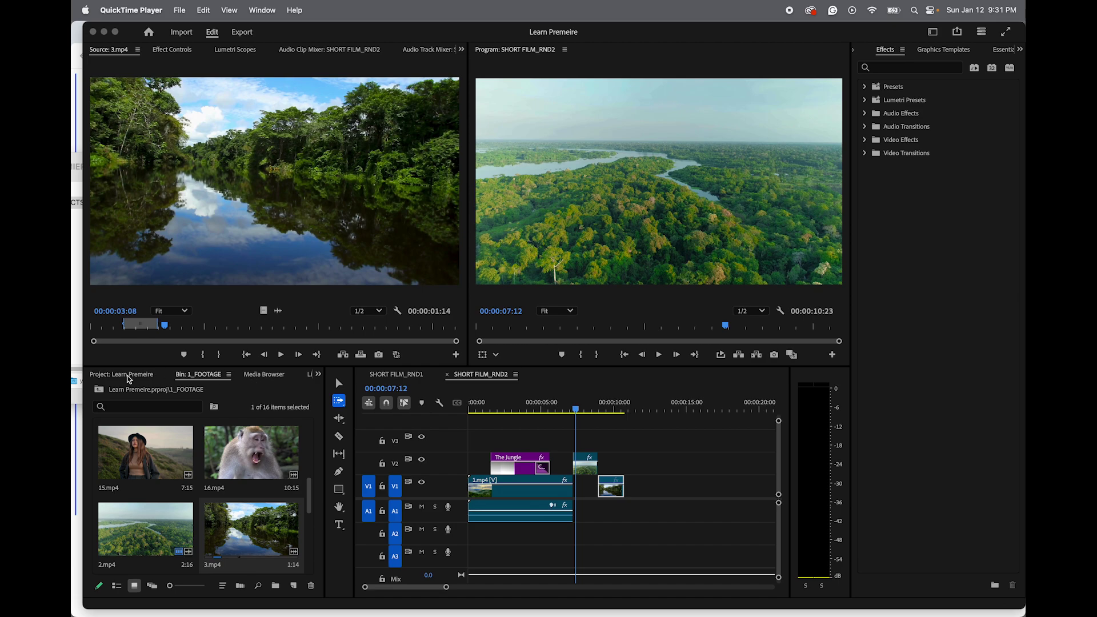
# - Return to the project's top-level bins and show them in list view
pyautogui.click(129, 379)
pyautogui.click(129, 379)
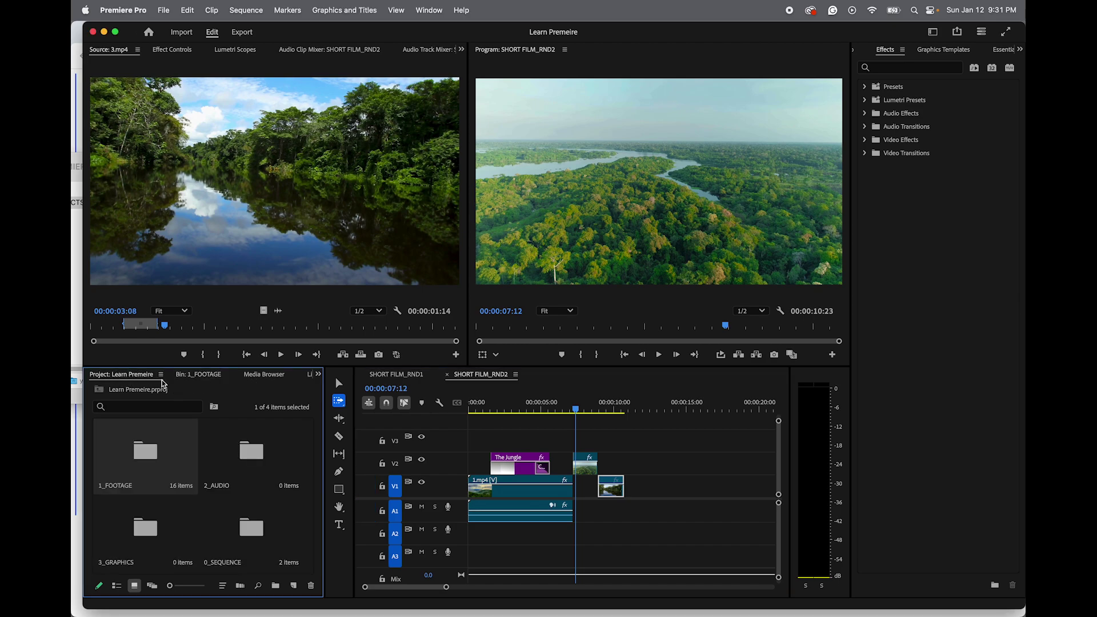
pyautogui.click(117, 586)
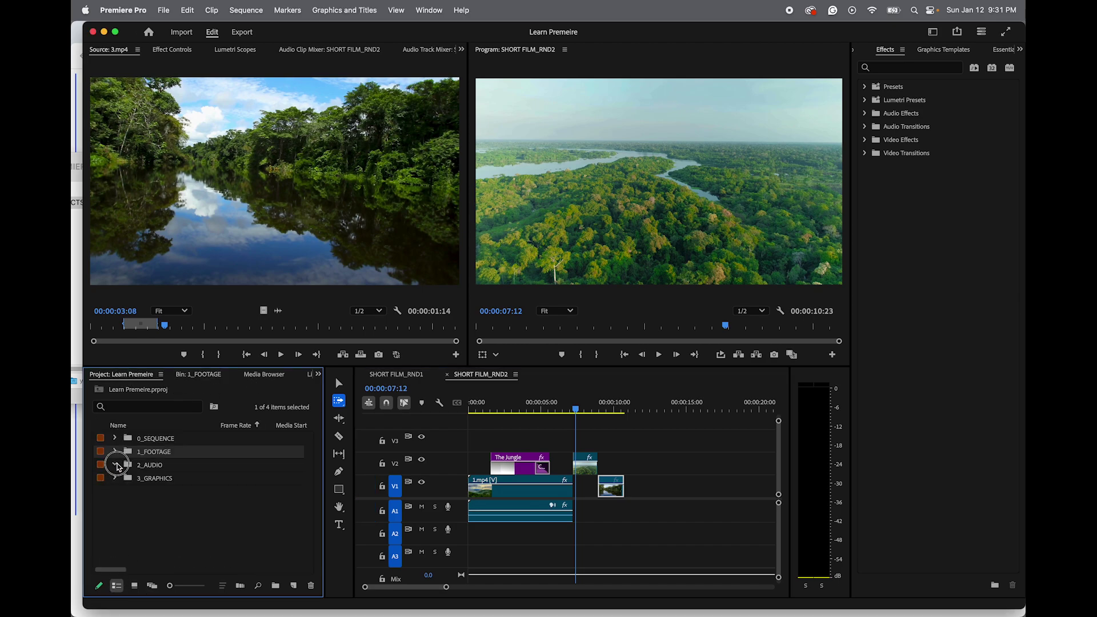
# - Try to import audio into the 2_AUDIO bin from the 2_AUDIO folder
pyautogui.click(165, 471)
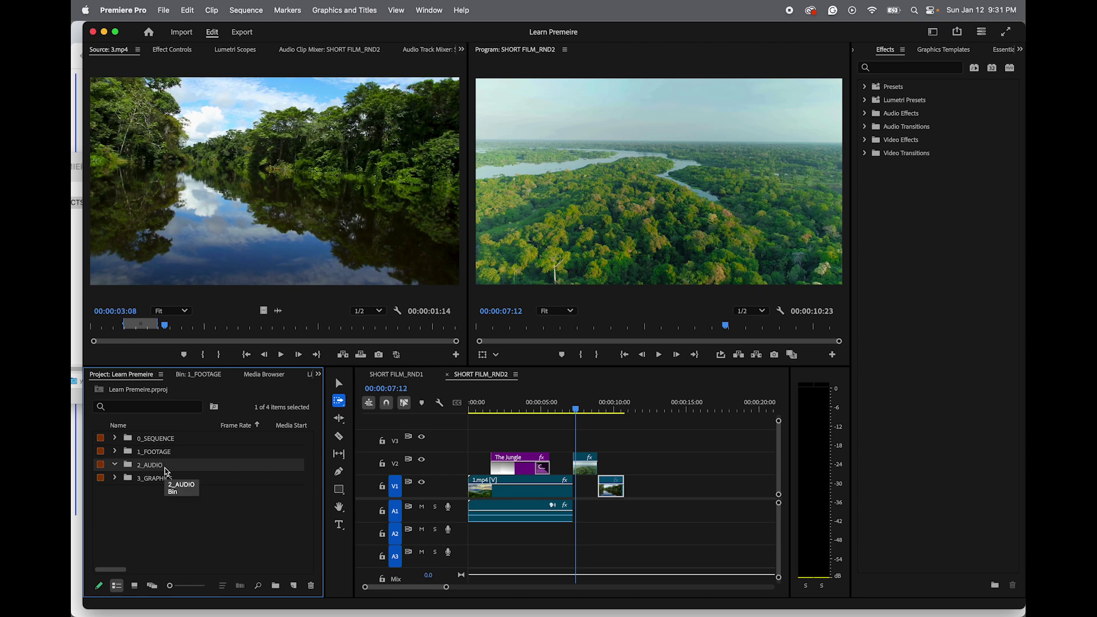
pyautogui.rightClick(167, 472)
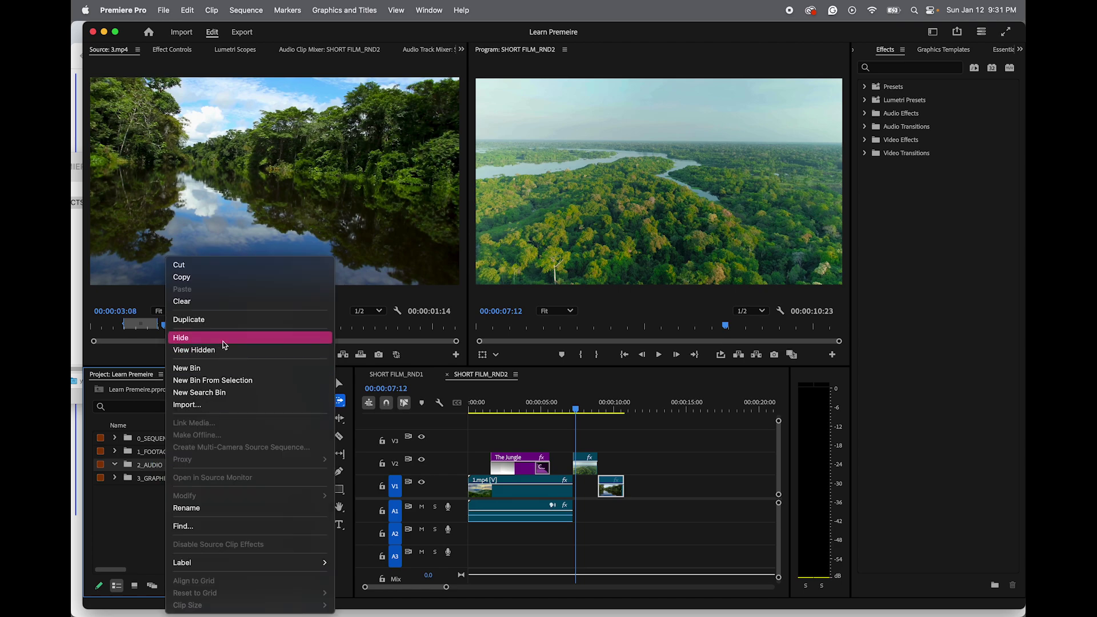
pyautogui.click(204, 410)
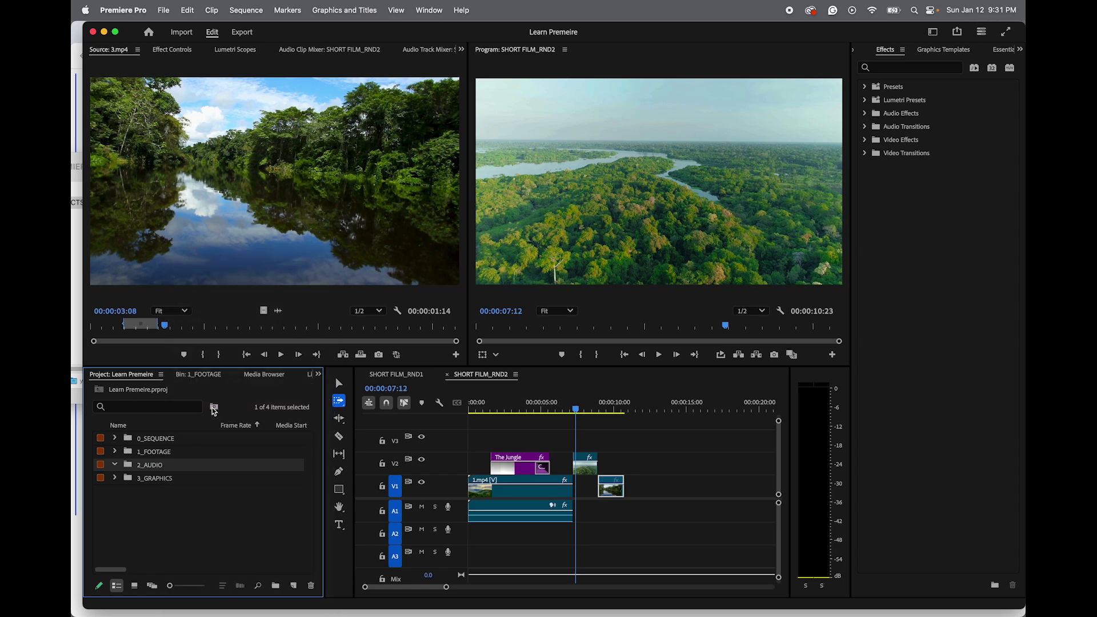
pyautogui.doubleClick(483, 212)
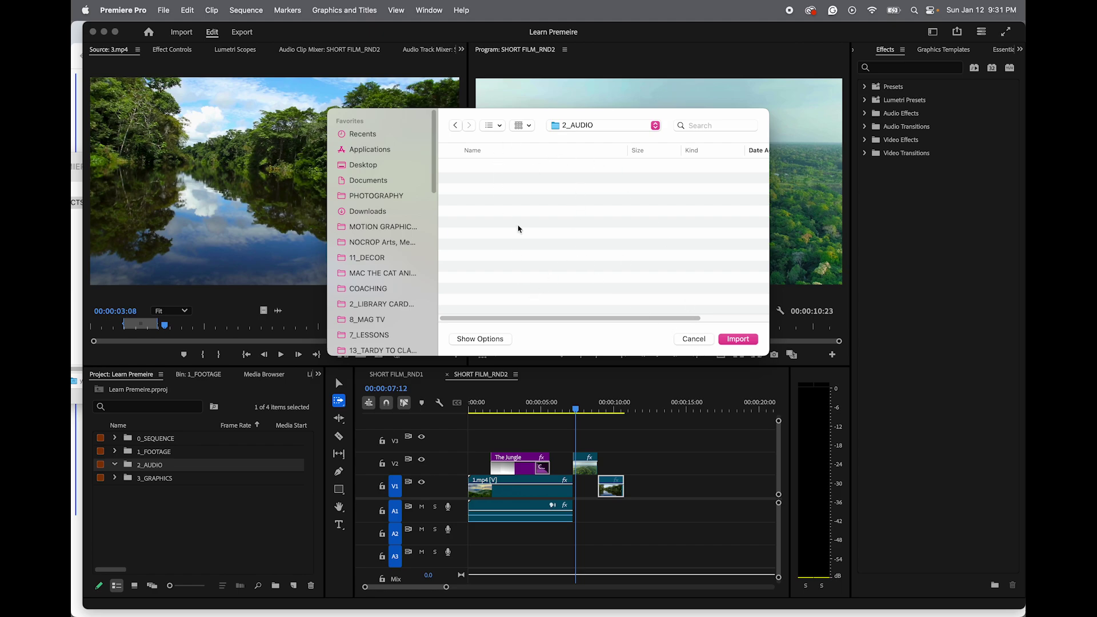
pyautogui.click(693, 340)
# - Open the export settings for SHORT FILM_RND2 and set its save location to the 4_EXPORTS folder
pyautogui.click(499, 407)
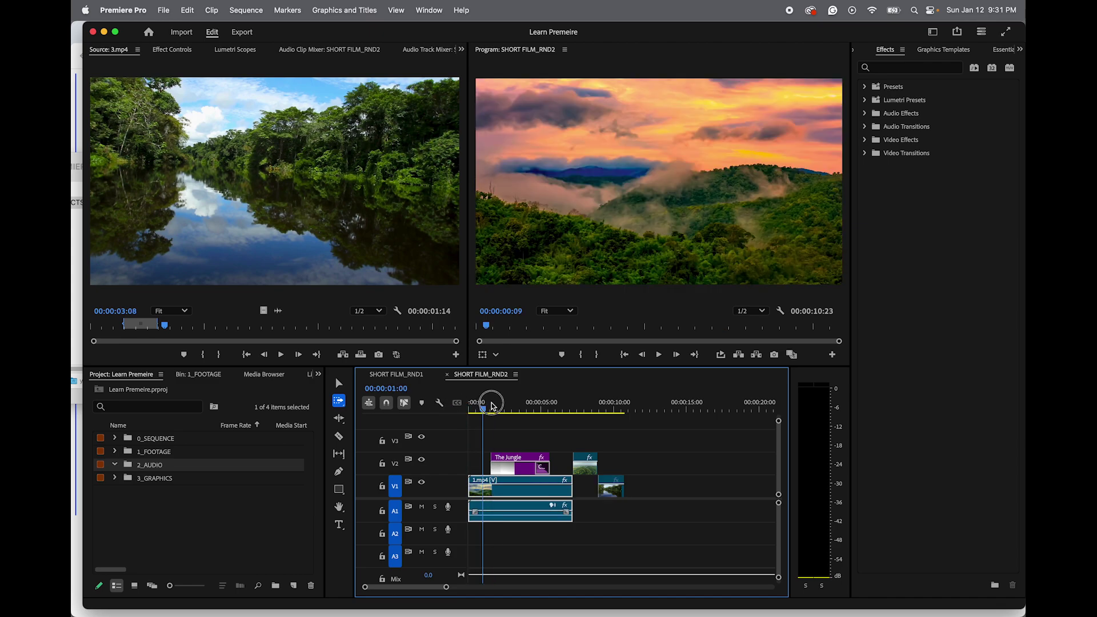
pyautogui.click(242, 33)
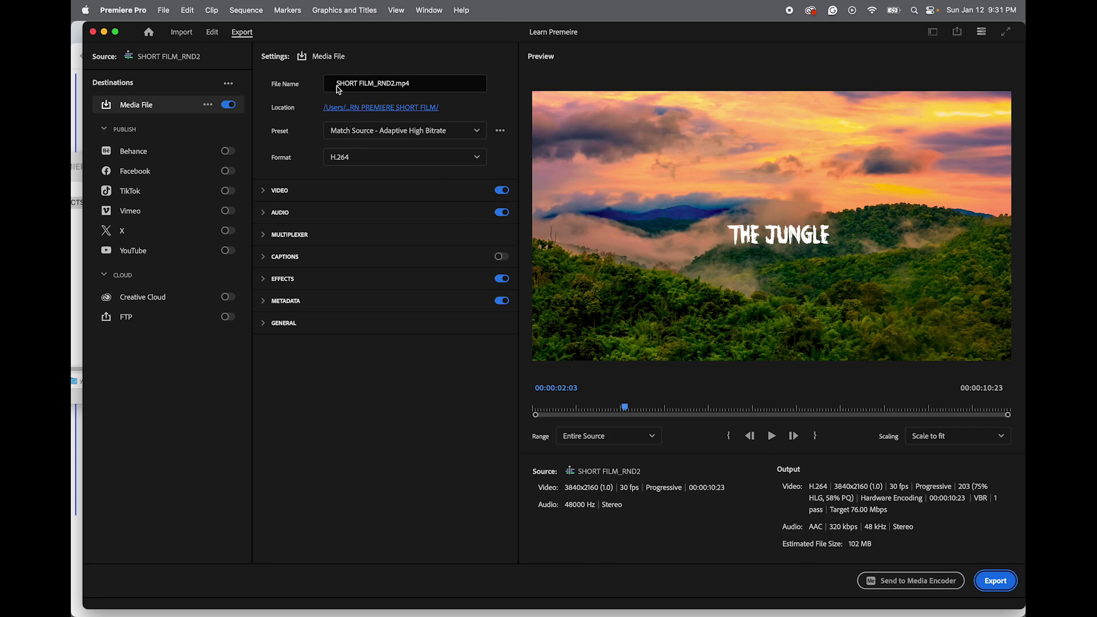
pyautogui.click(406, 109)
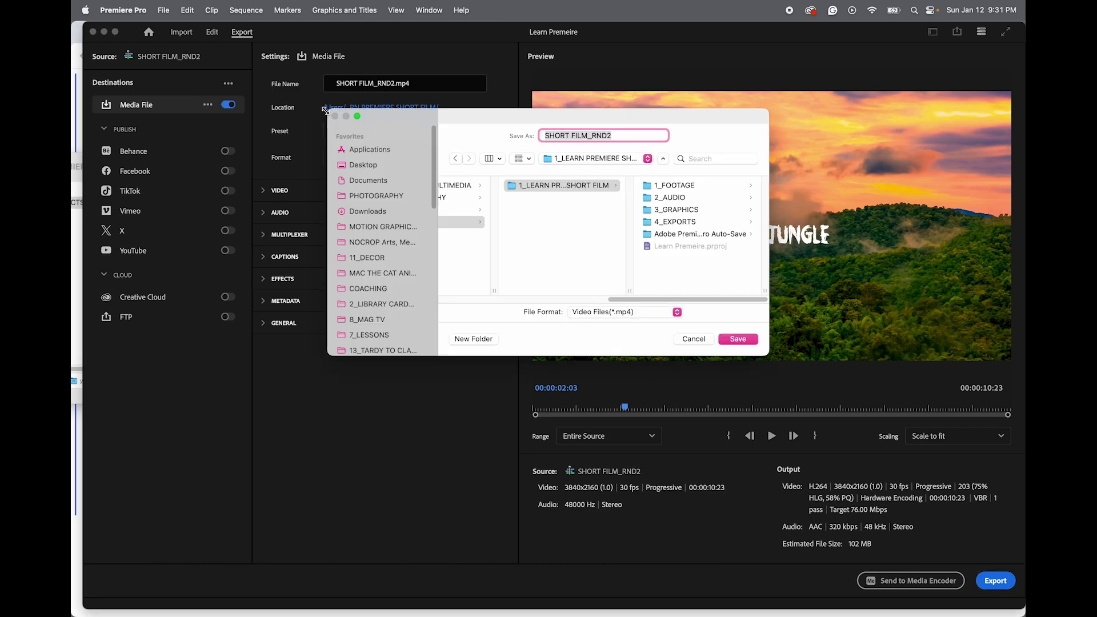
pyautogui.click(675, 222)
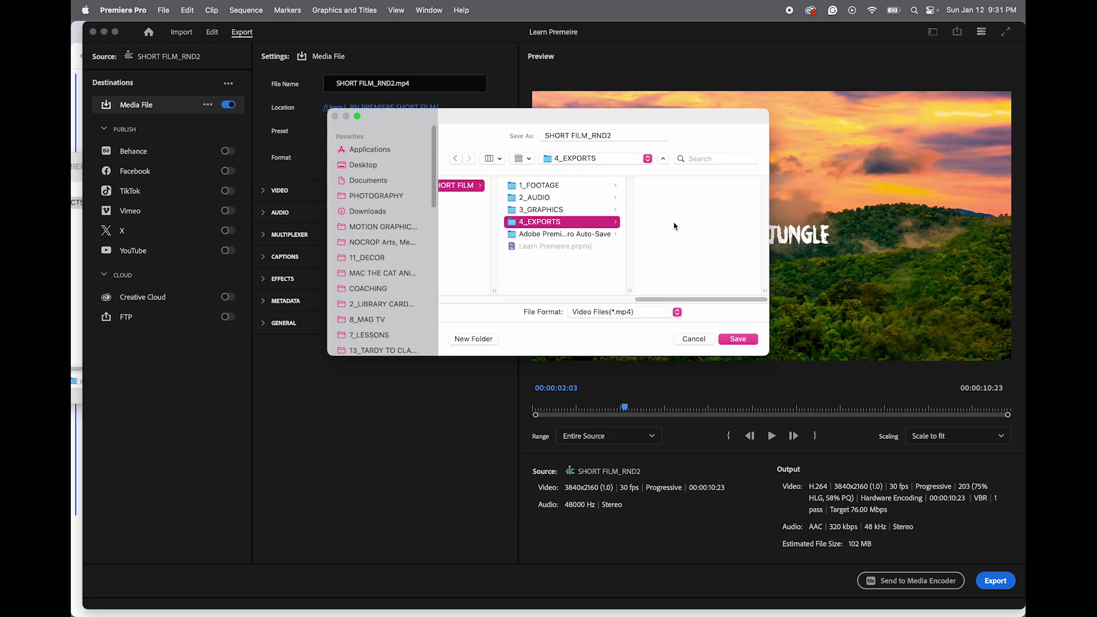
pyautogui.click(738, 340)
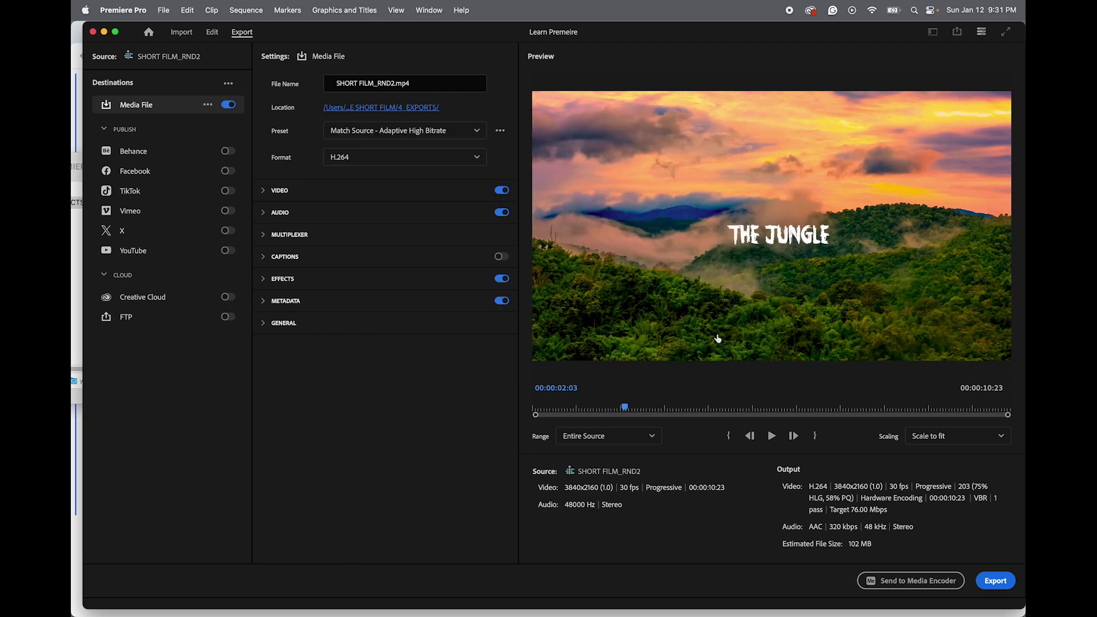
# - Choose the High Quality 1080p HD preset and export the sequence as an H.264 video
pyautogui.click(382, 131)
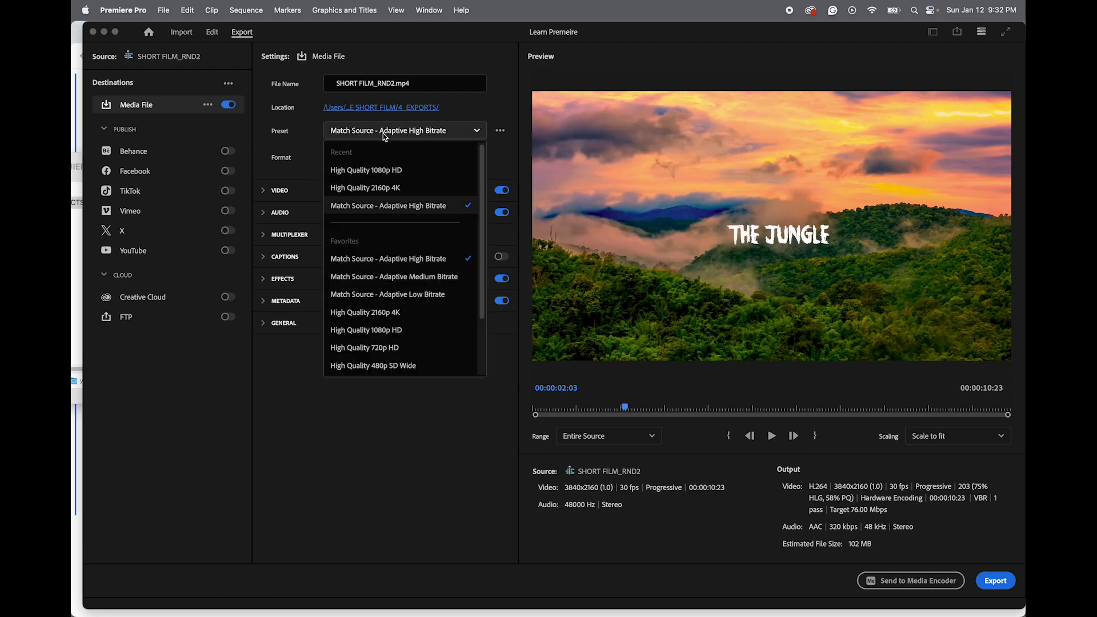
pyautogui.click(382, 171)
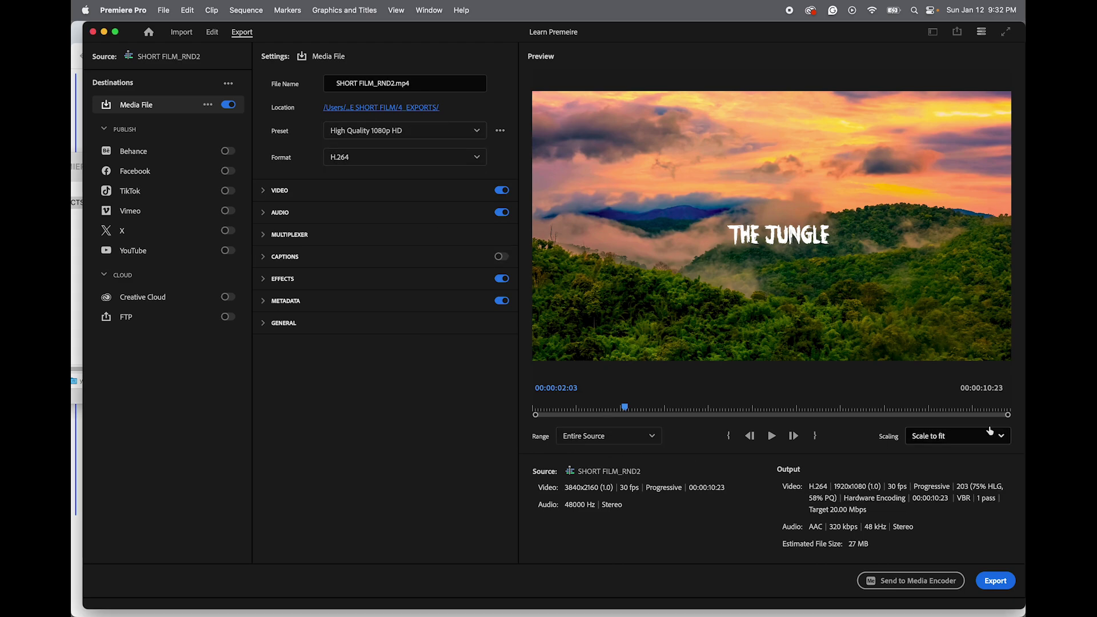
pyautogui.click(995, 581)
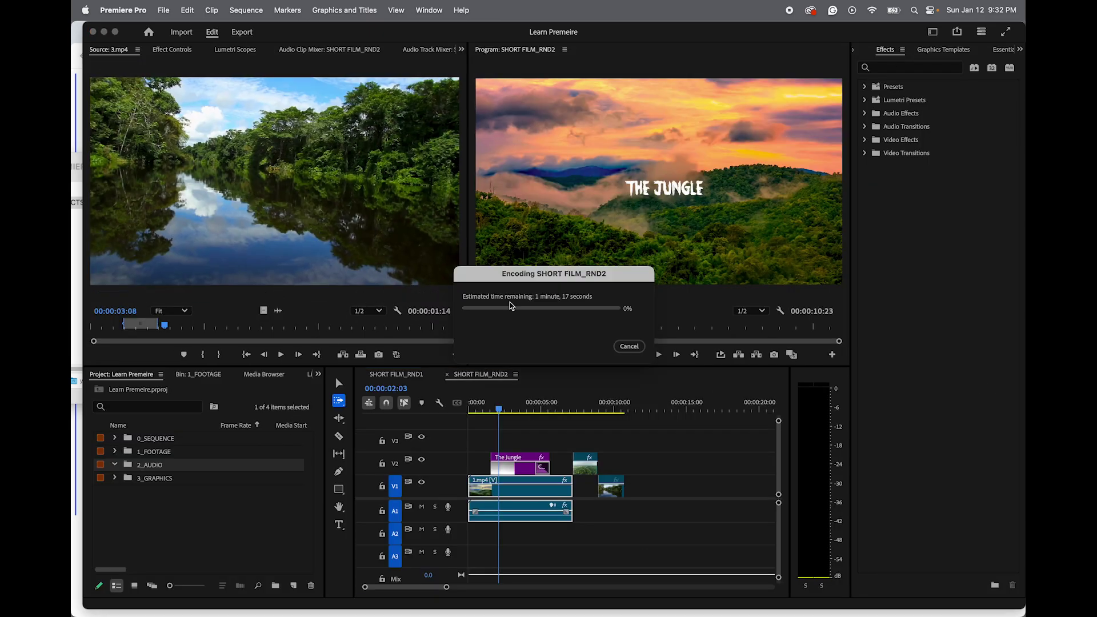